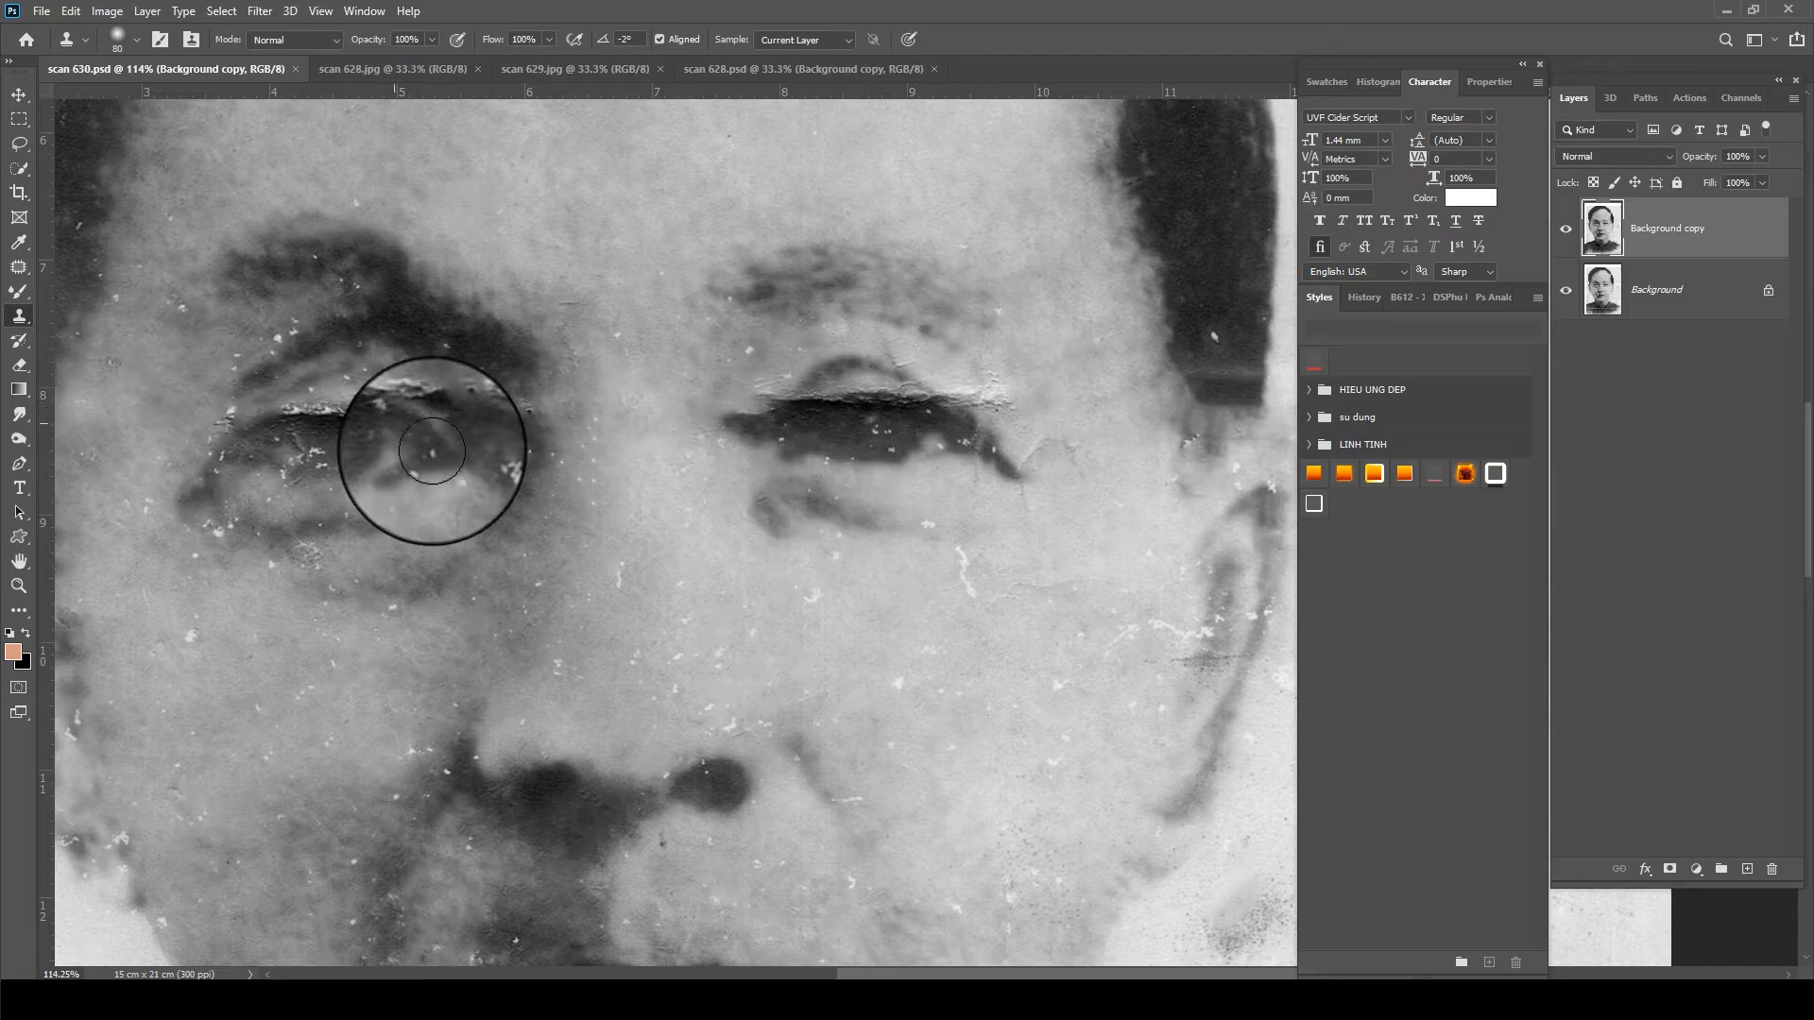
- Remove the crease marks and white specks around both eyes with the Spot Healing Brush
{"action": "key", "text": "j"}
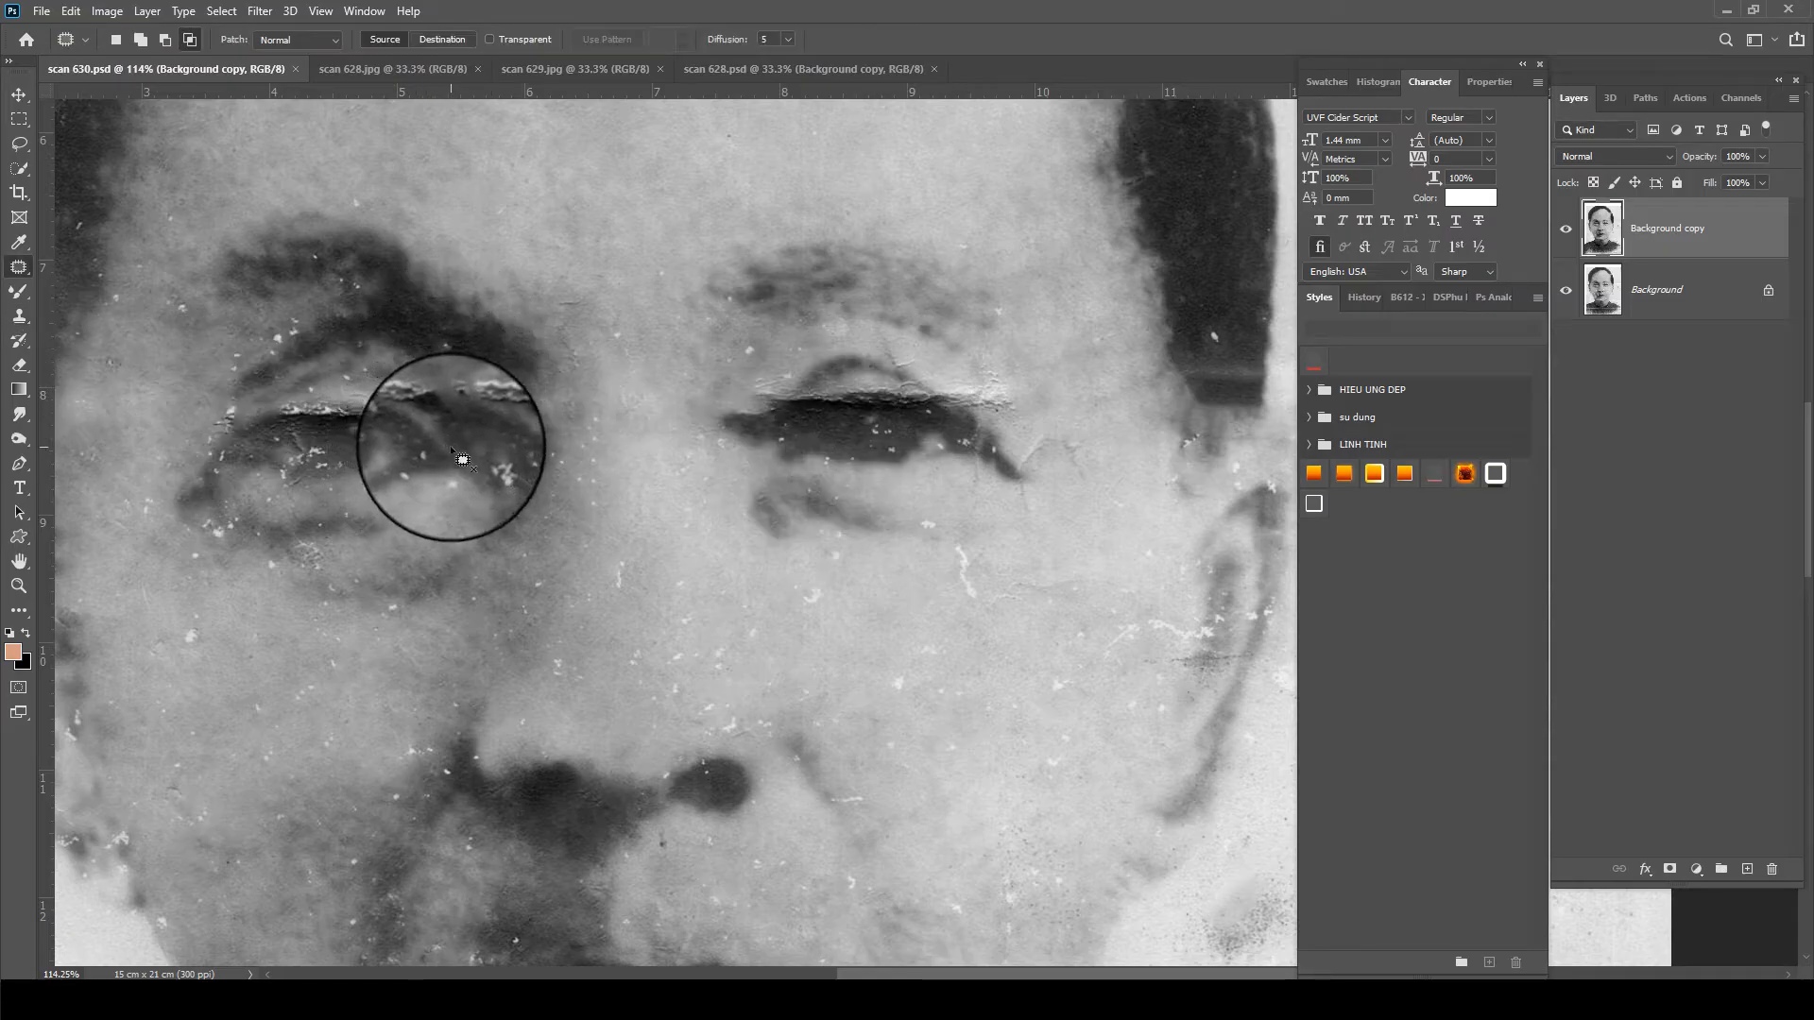
{"action": "key", "text": "j"}
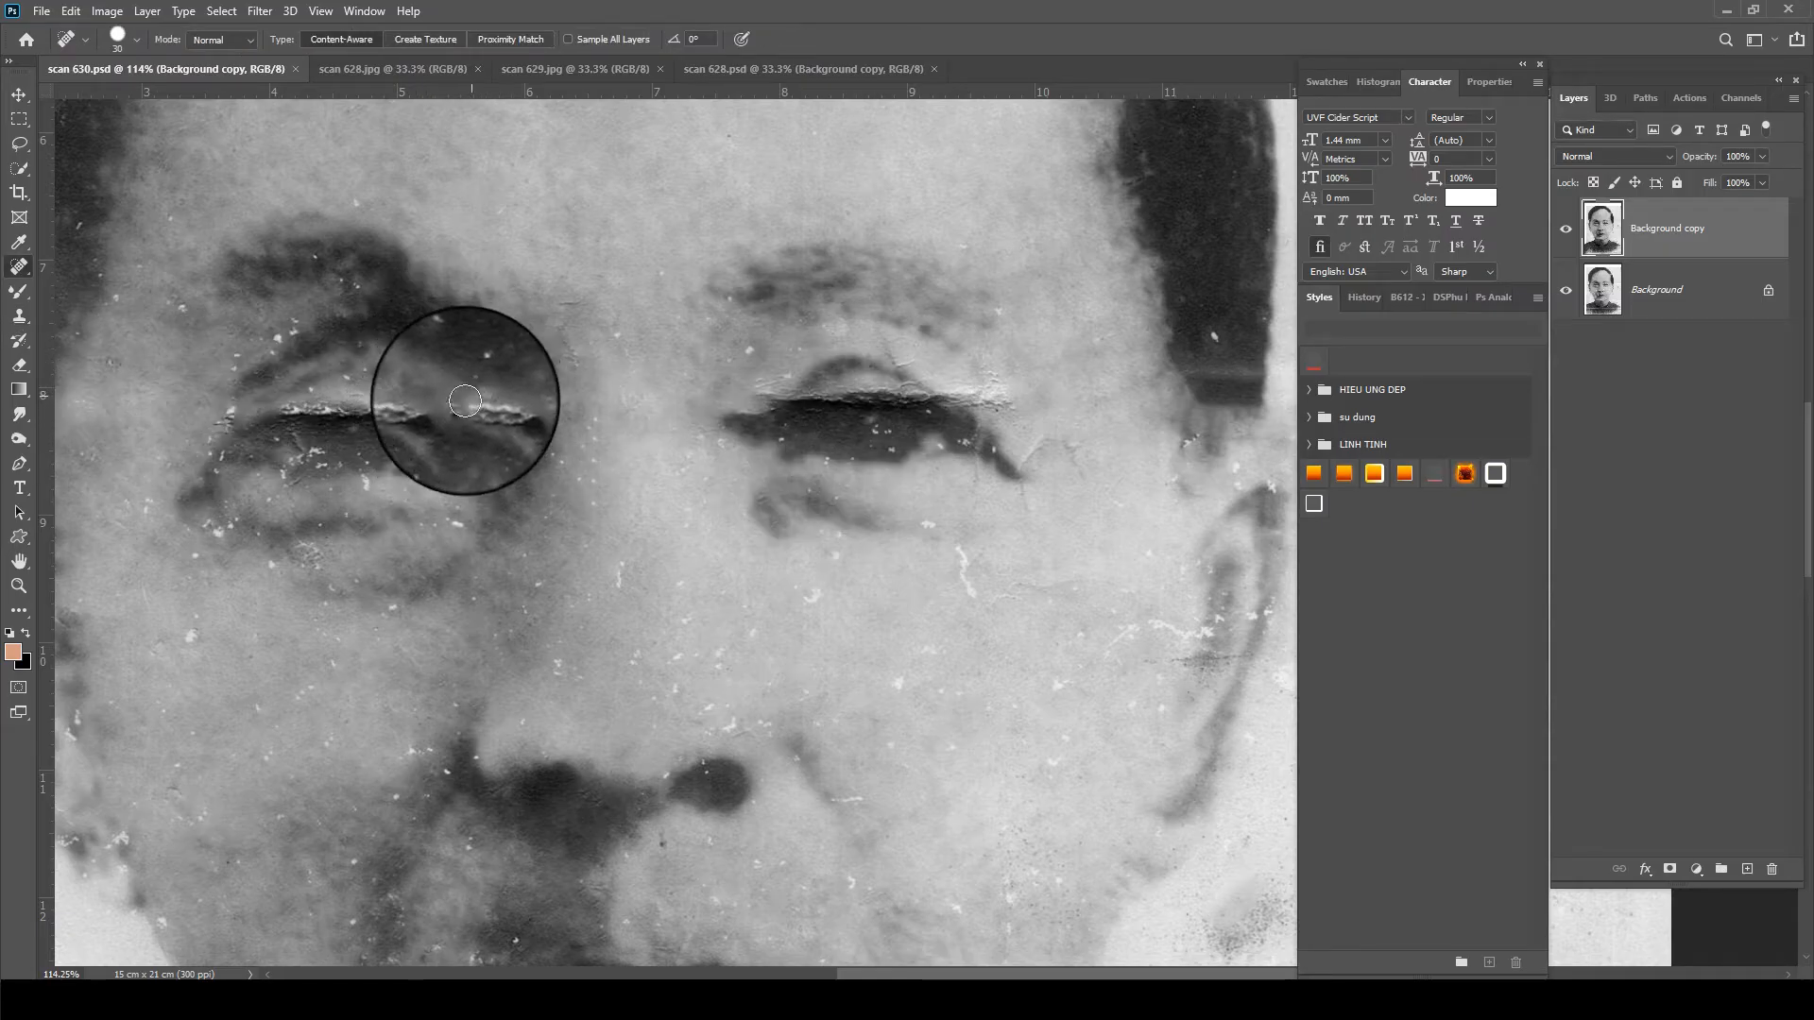
{"action": "left_click_drag", "start_coordinate": [465, 406], "coordinate": [512, 414]}
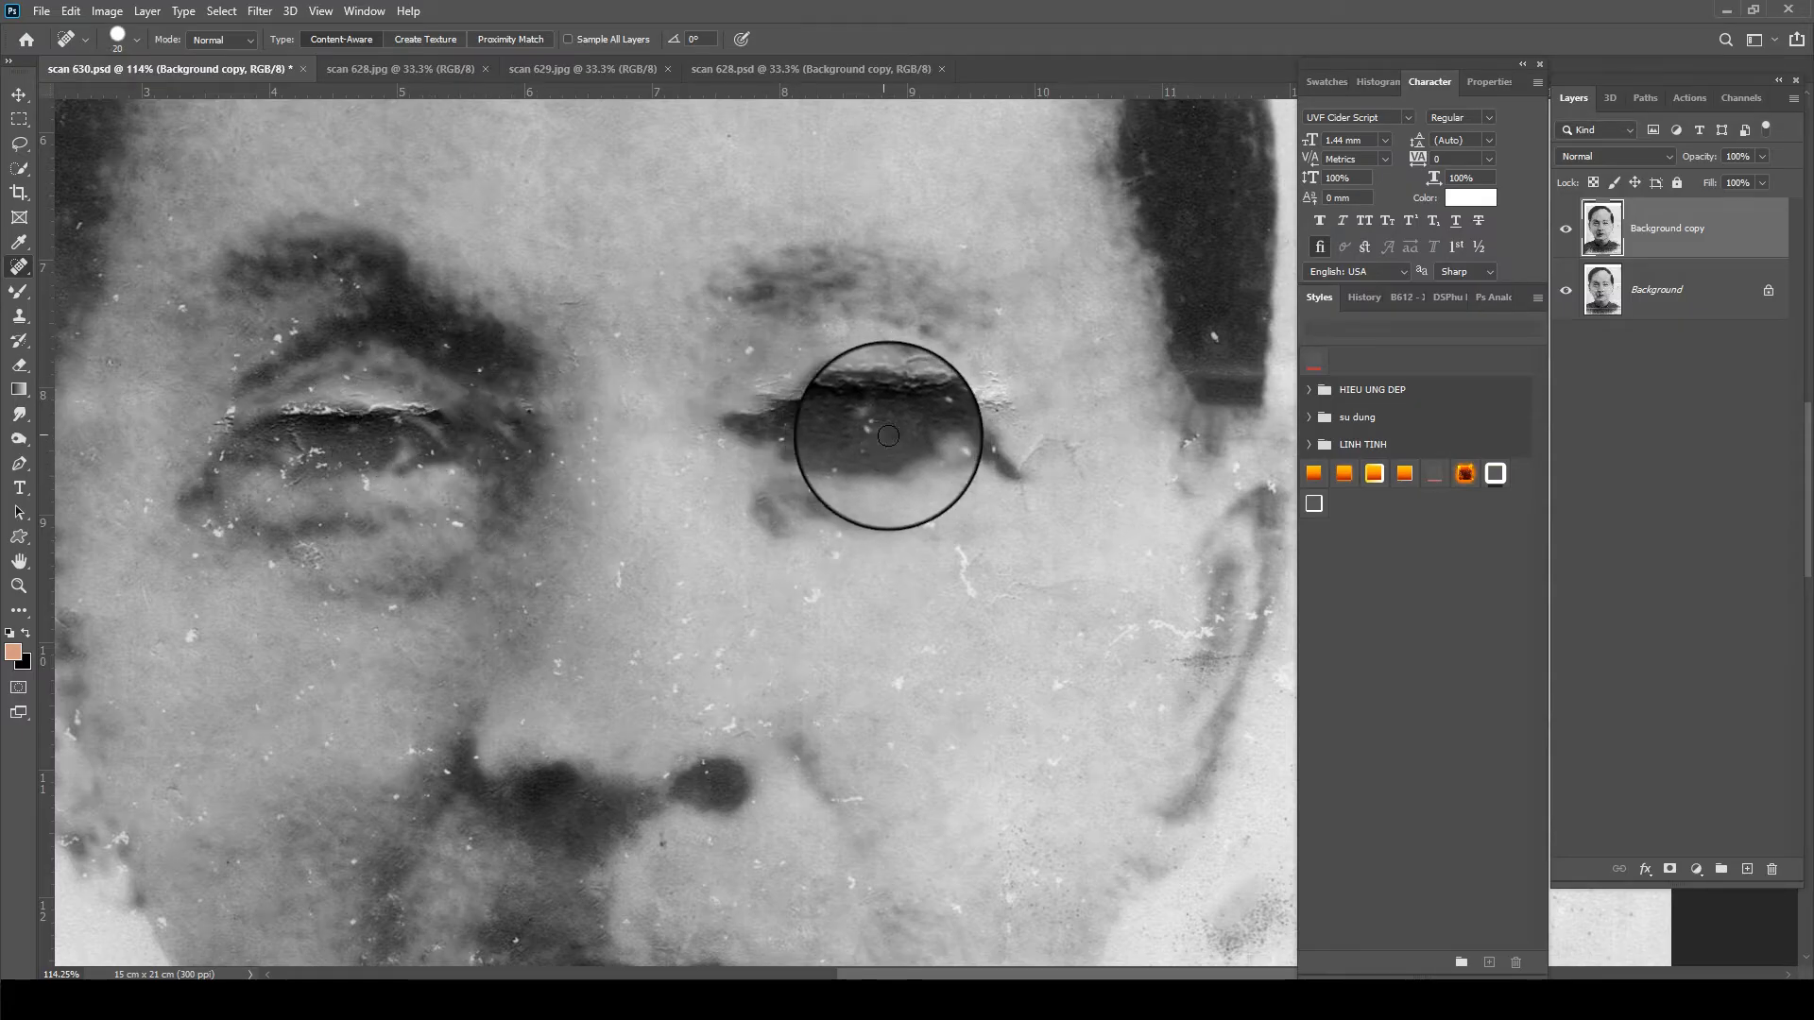
{"action": "key", "text": "bracketright"}
{"action": "left_click_drag", "start_coordinate": [1012, 399], "coordinate": [974, 395]}
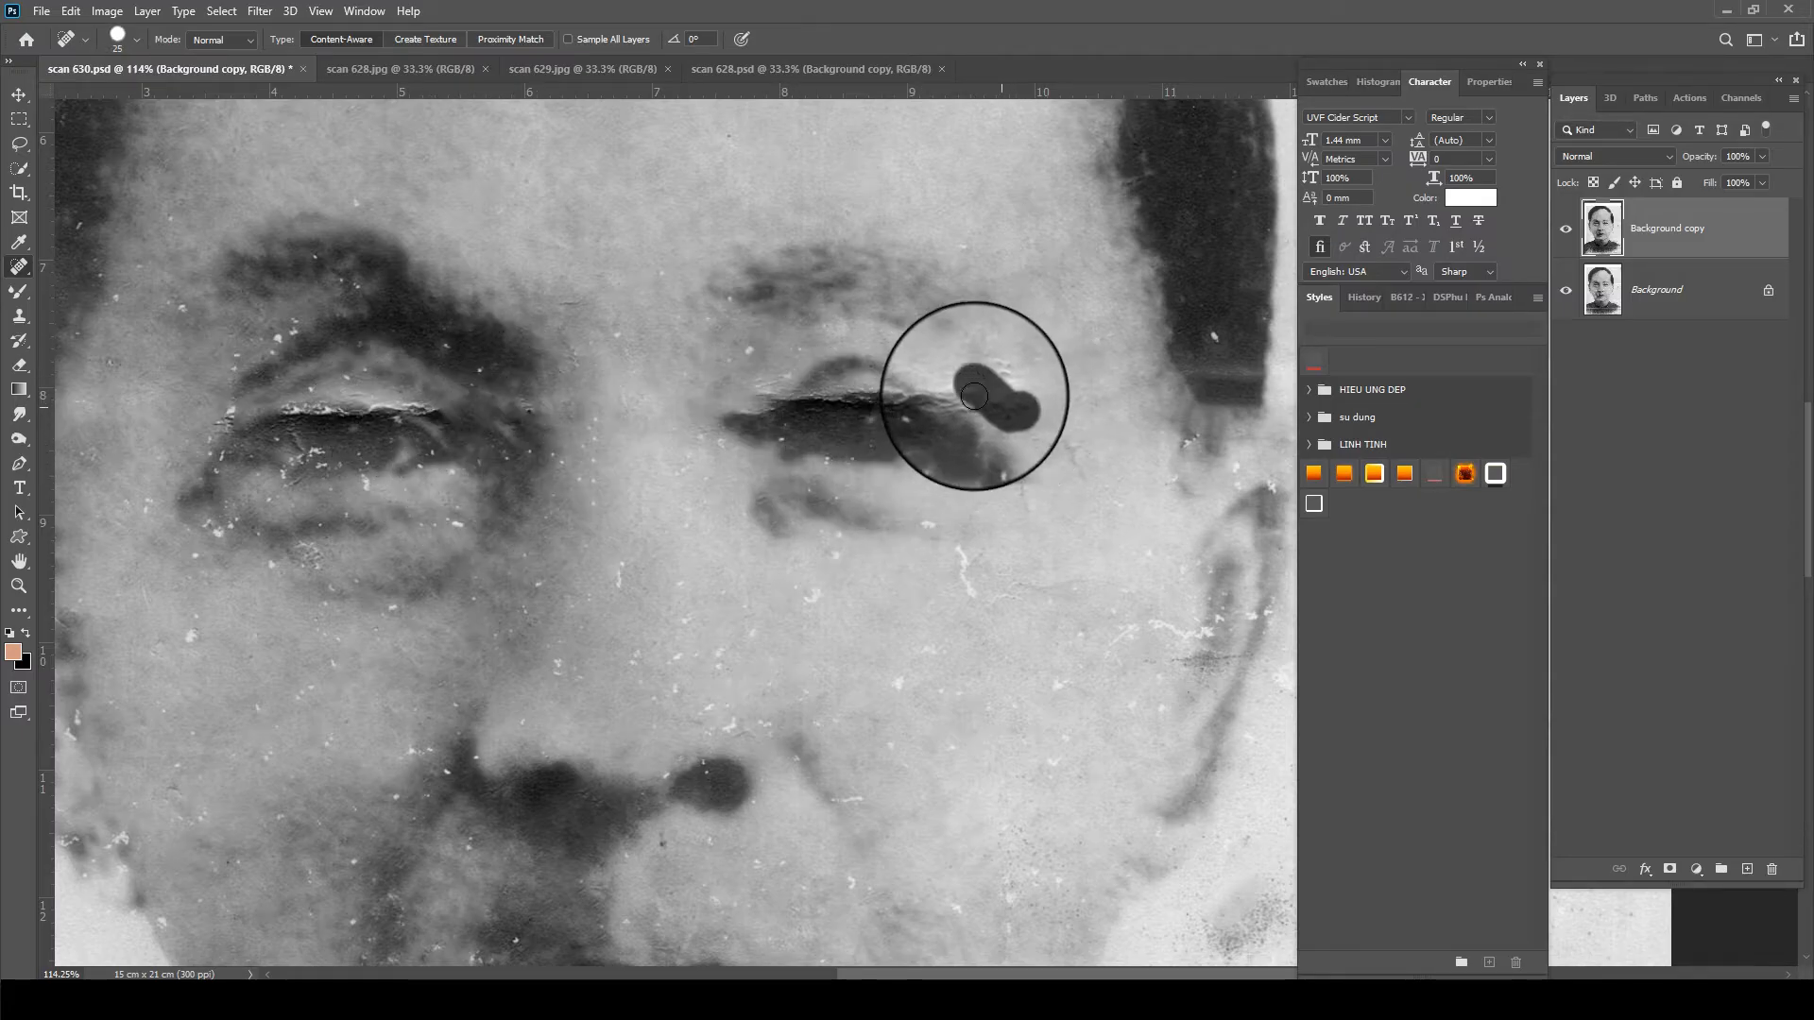
{"action": "left_click", "coordinate": [994, 385]}
{"action": "left_click_drag", "start_coordinate": [666, 366], "coordinate": [750, 304]}
{"action": "left_click", "coordinate": [495, 341]}
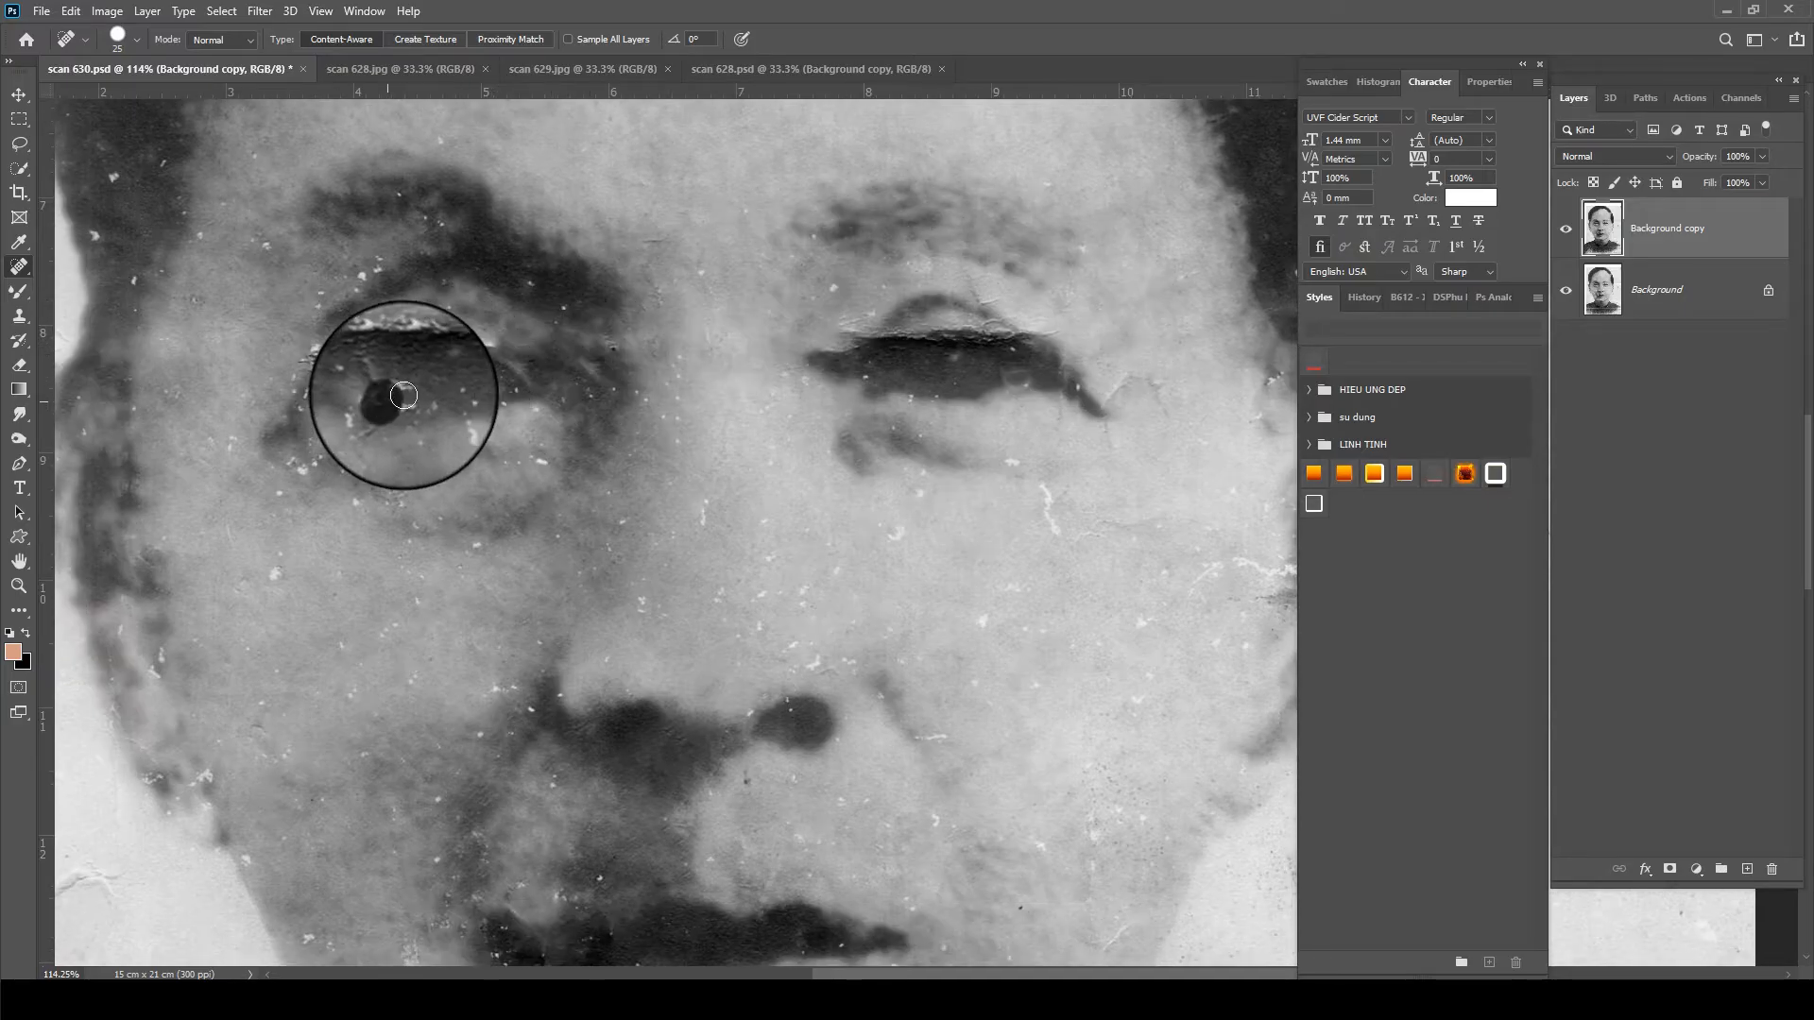
- Heal the horizontal background crease beside the top of the ear on the photo's left side
{"action": "scroll", "coordinate": [621, 534], "scroll_direction": "down", "scroll_amount": 3}
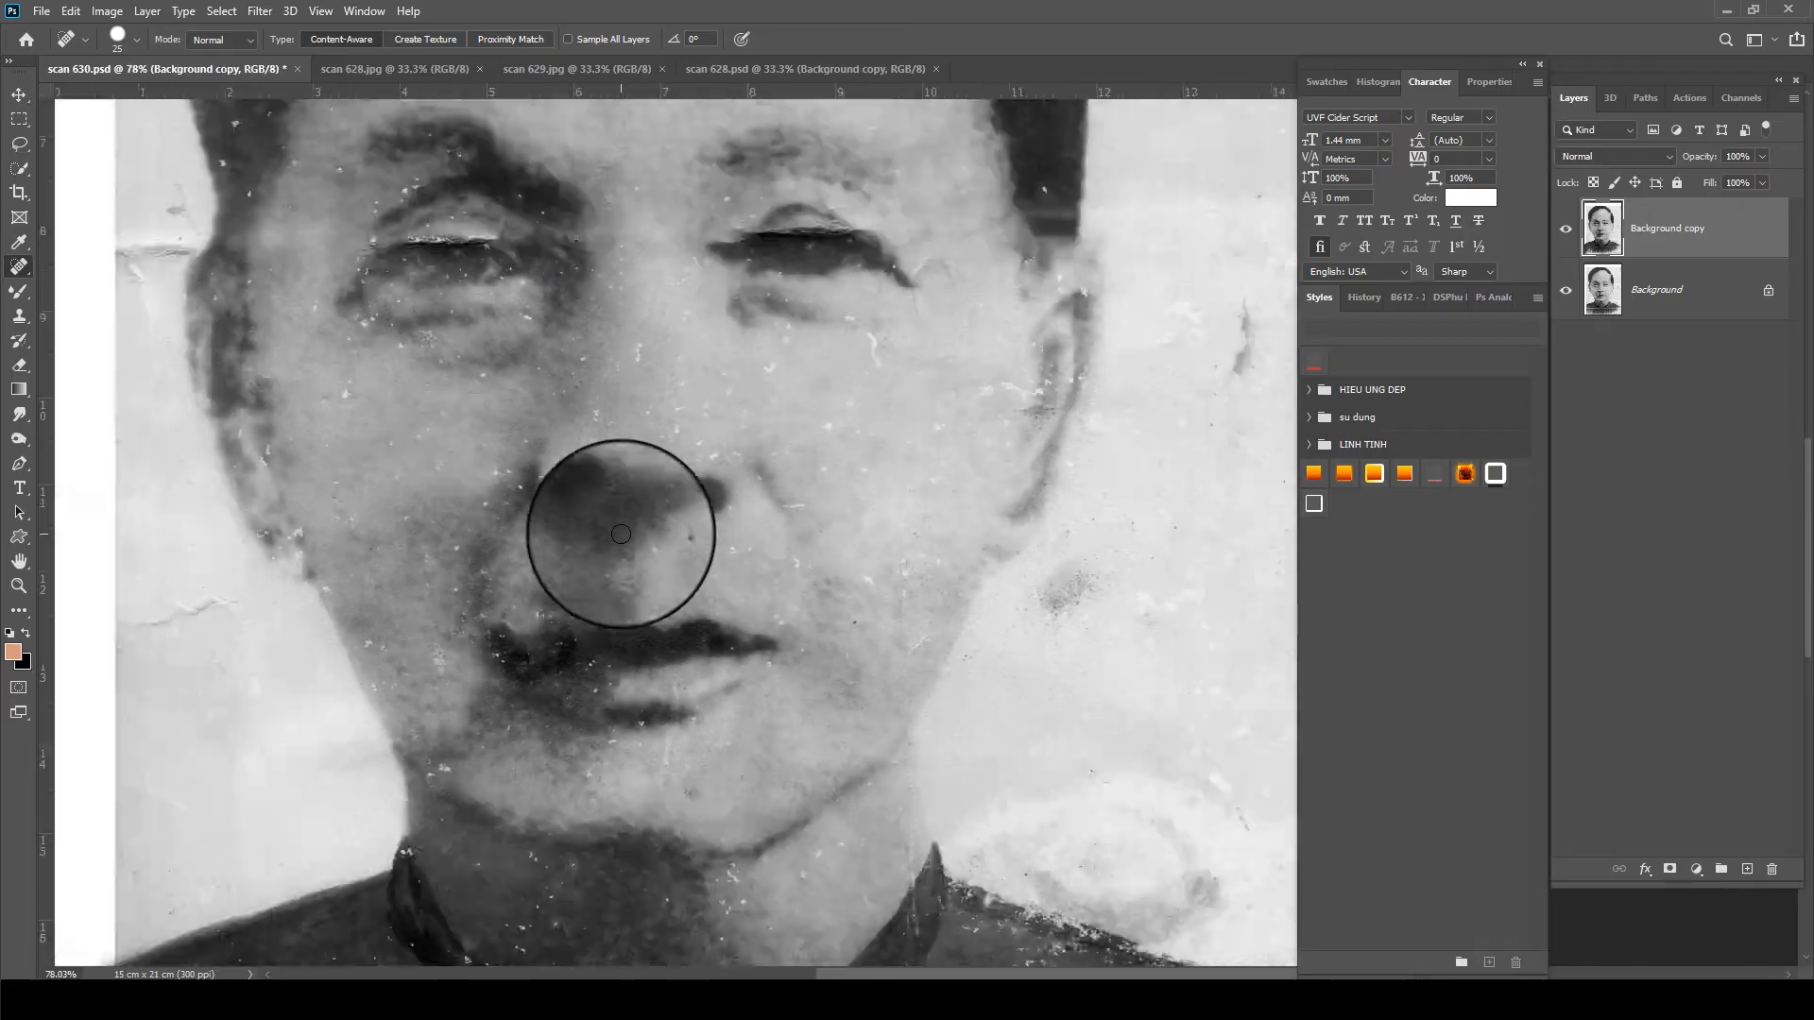
{"action": "scroll", "coordinate": [662, 425], "scroll_direction": "down", "scroll_amount": 3}
{"action": "scroll", "coordinate": [821, 326], "scroll_direction": "up", "scroll_amount": 2}
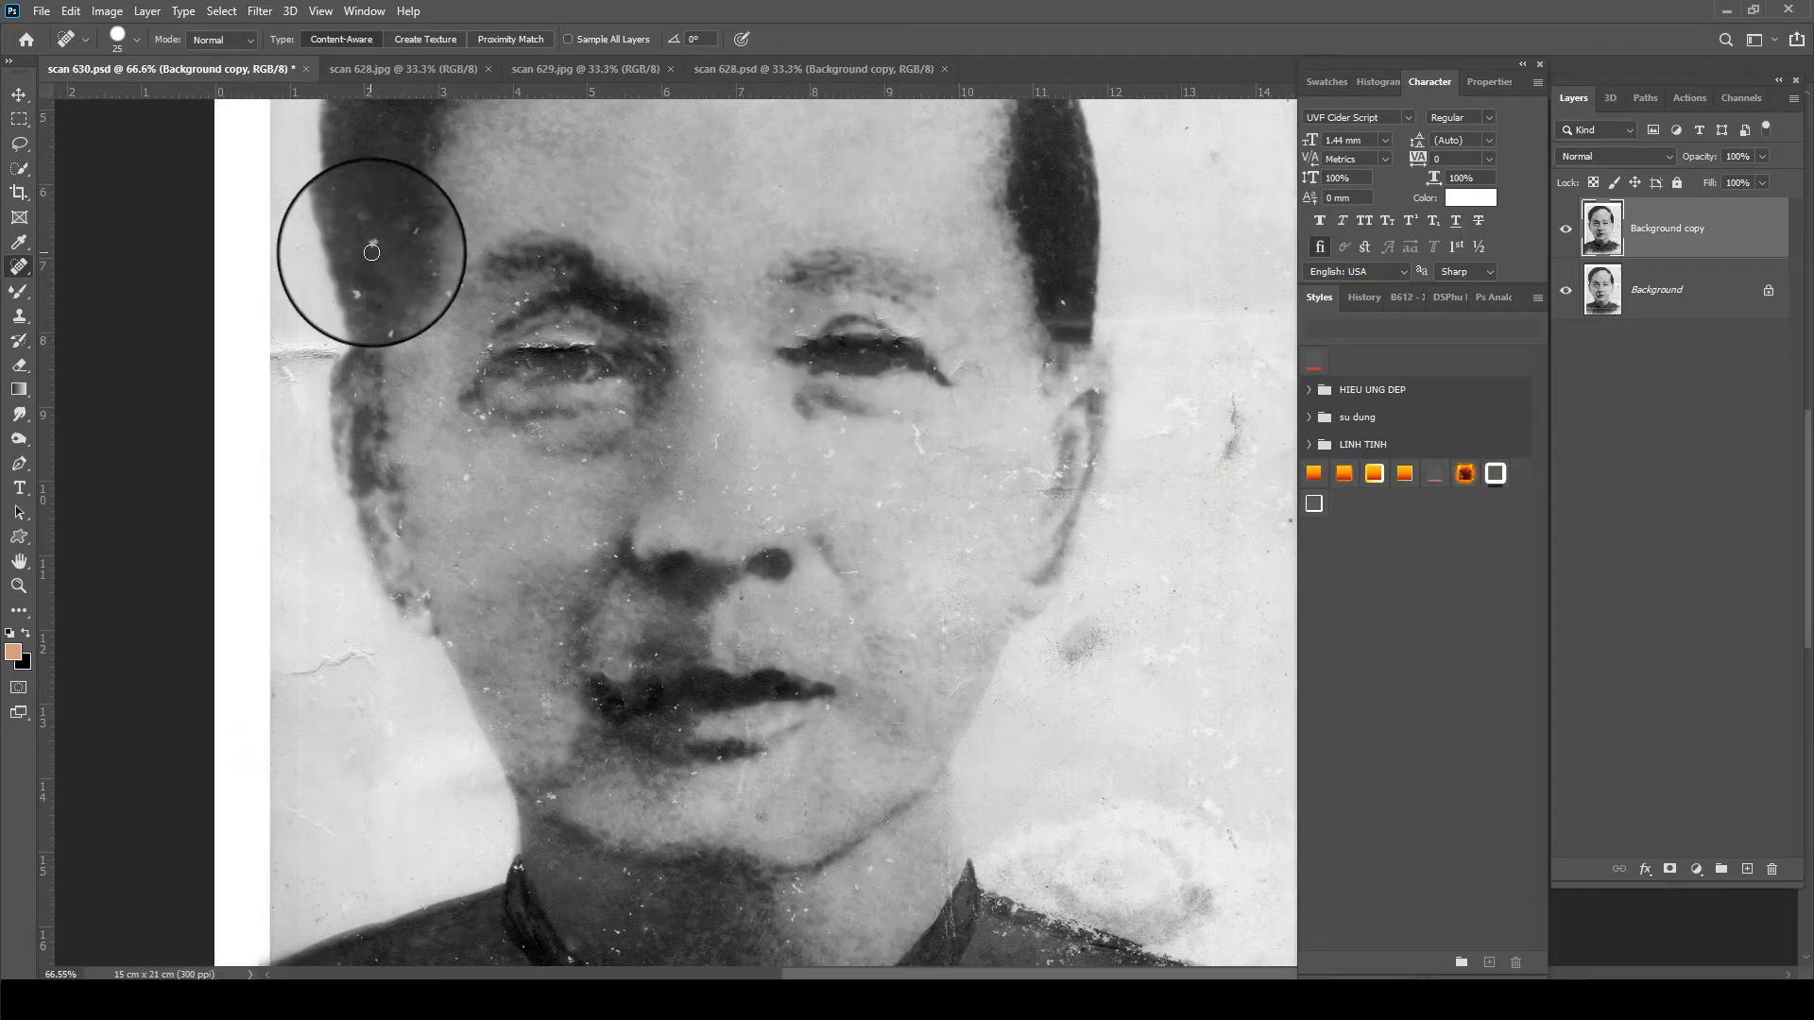
{"action": "left_click_drag", "start_coordinate": [314, 353], "coordinate": [285, 357]}
- Repair the torn edge of the shoulder on the photo's right side with the Clone Stamp, using a smaller brush
{"action": "left_click_drag", "start_coordinate": [686, 311], "coordinate": [650, 75]}
{"action": "left_click_drag", "start_coordinate": [971, 682], "coordinate": [896, 446]}
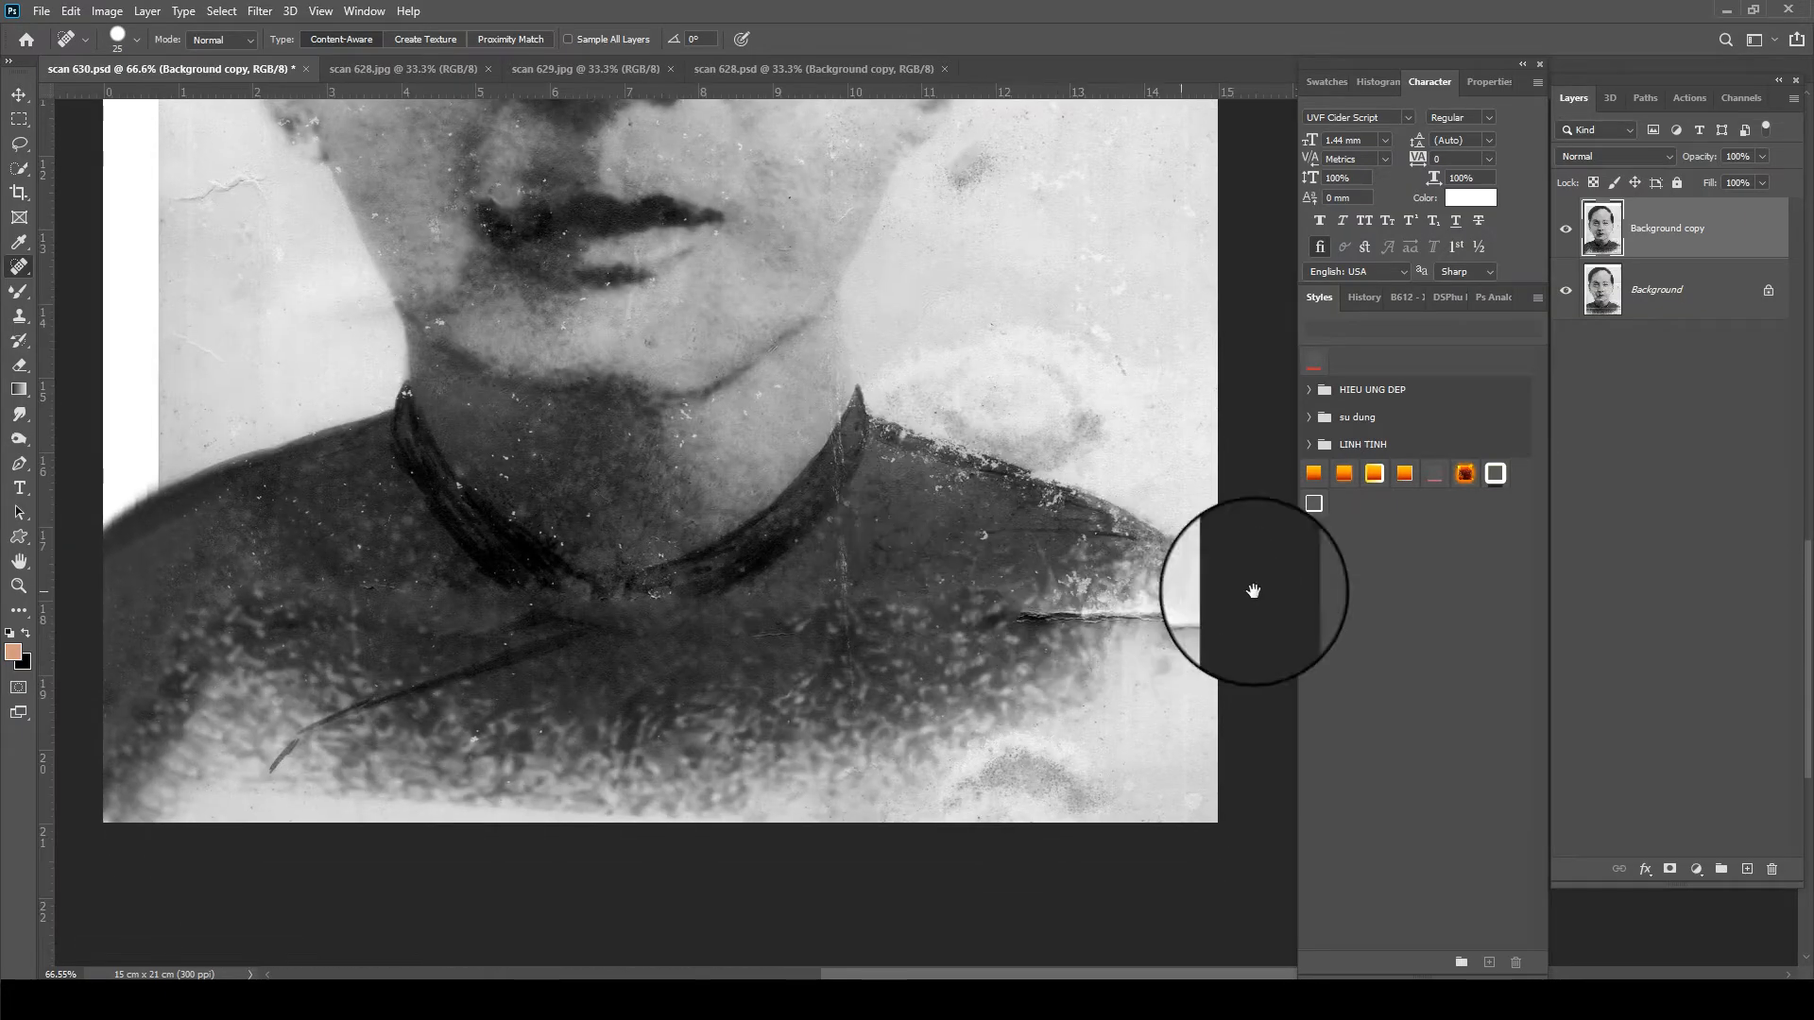
{"action": "key", "text": "s"}
{"action": "left_click", "coordinate": [1146, 546], "text": "alt"}
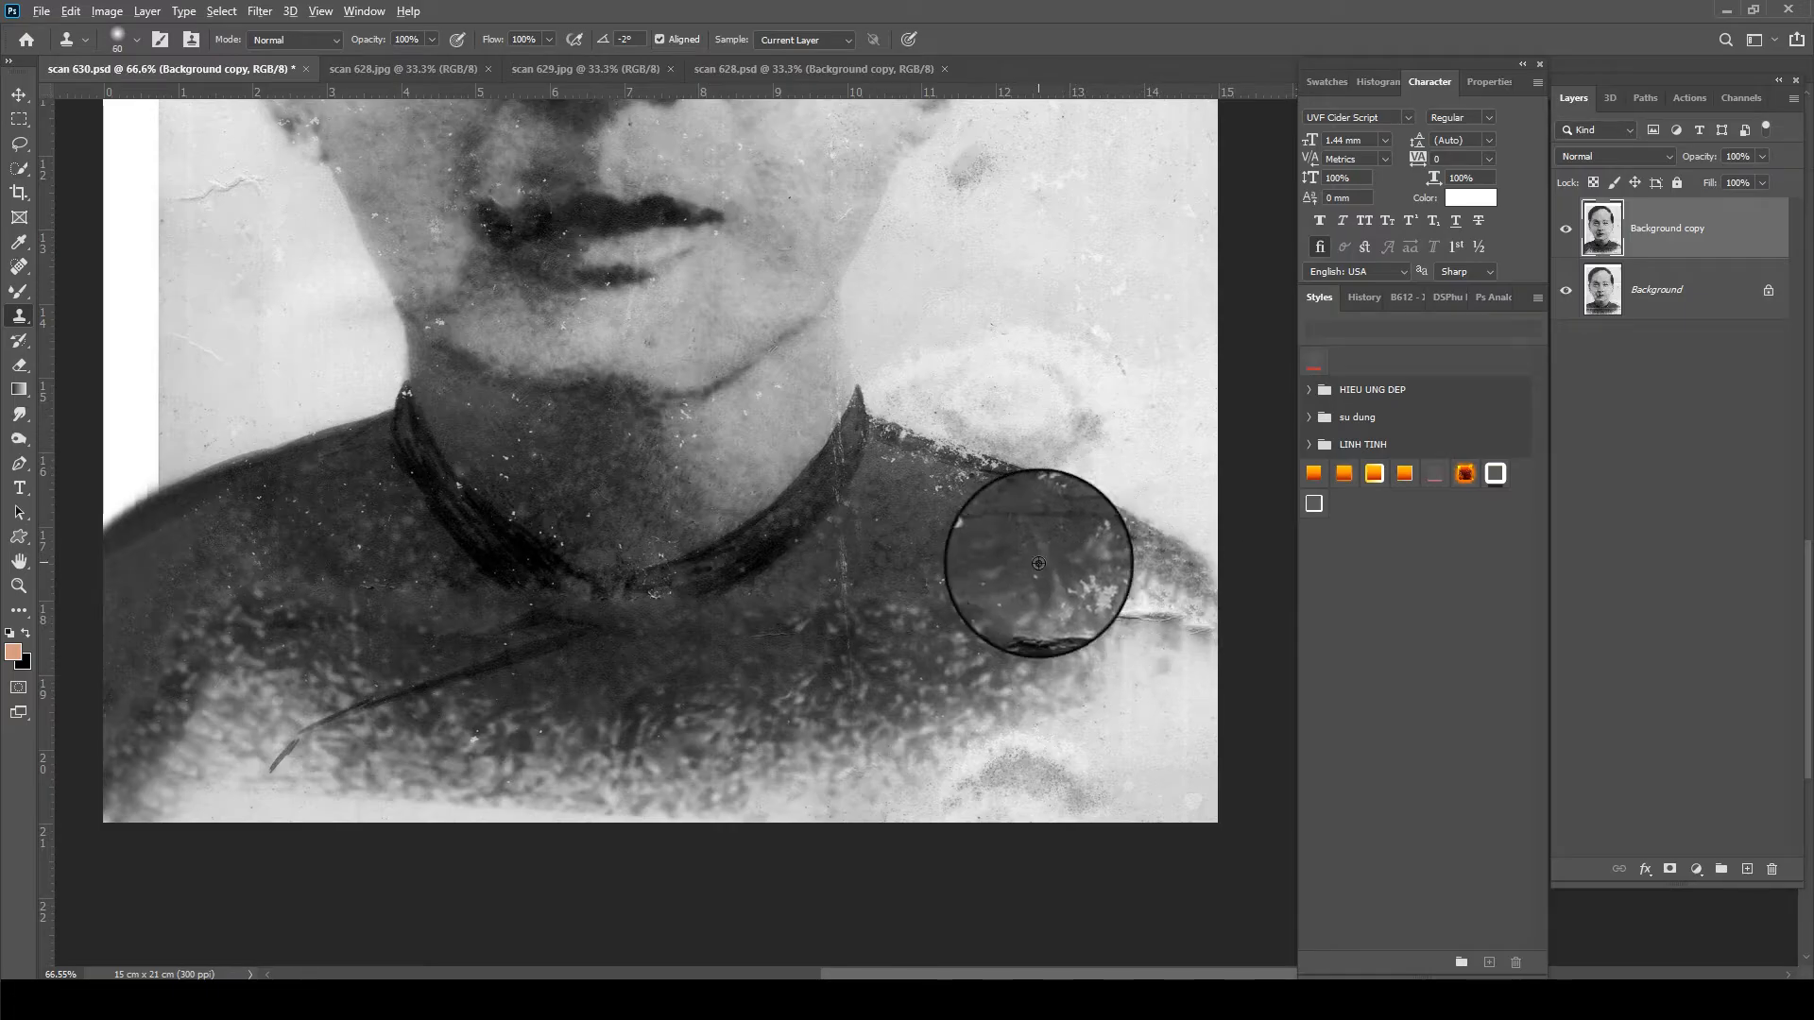
{"action": "key", "text": "["}
{"action": "left_click", "coordinate": [1177, 596], "text": "alt"}
{"action": "left_click_drag", "start_coordinate": [1196, 619], "coordinate": [1201, 627]}
- Retouch the crease across the upper eyelid of the photo's left eye using a Clone Stamp brush of size 30, and save the file
{"action": "left_click_drag", "start_coordinate": [828, 281], "coordinate": [873, 578]}
{"action": "scroll", "coordinate": [587, 702], "scroll_direction": "up", "scroll_amount": 5}
{"action": "scroll", "coordinate": [587, 701], "scroll_direction": "up", "scroll_amount": 1}
{"action": "key", "text": "["}
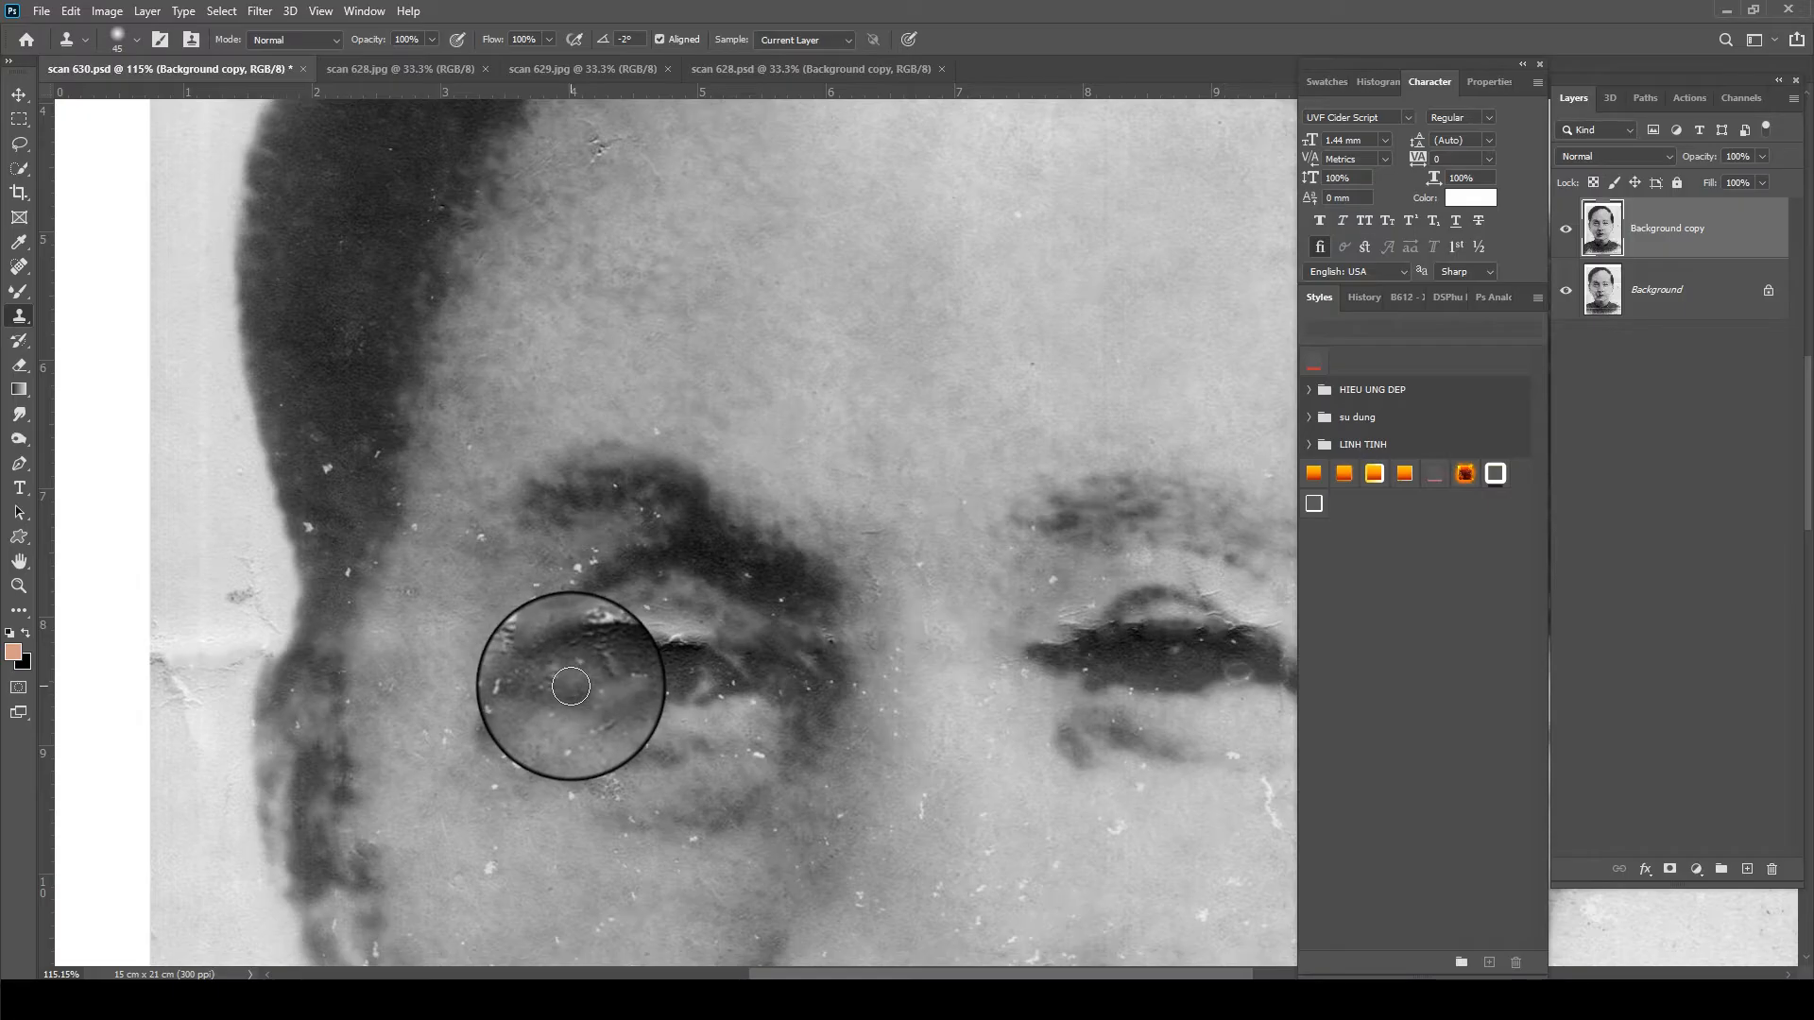
{"action": "key", "text": "["}
{"action": "key", "text": "["}
{"action": "key", "text": "["}
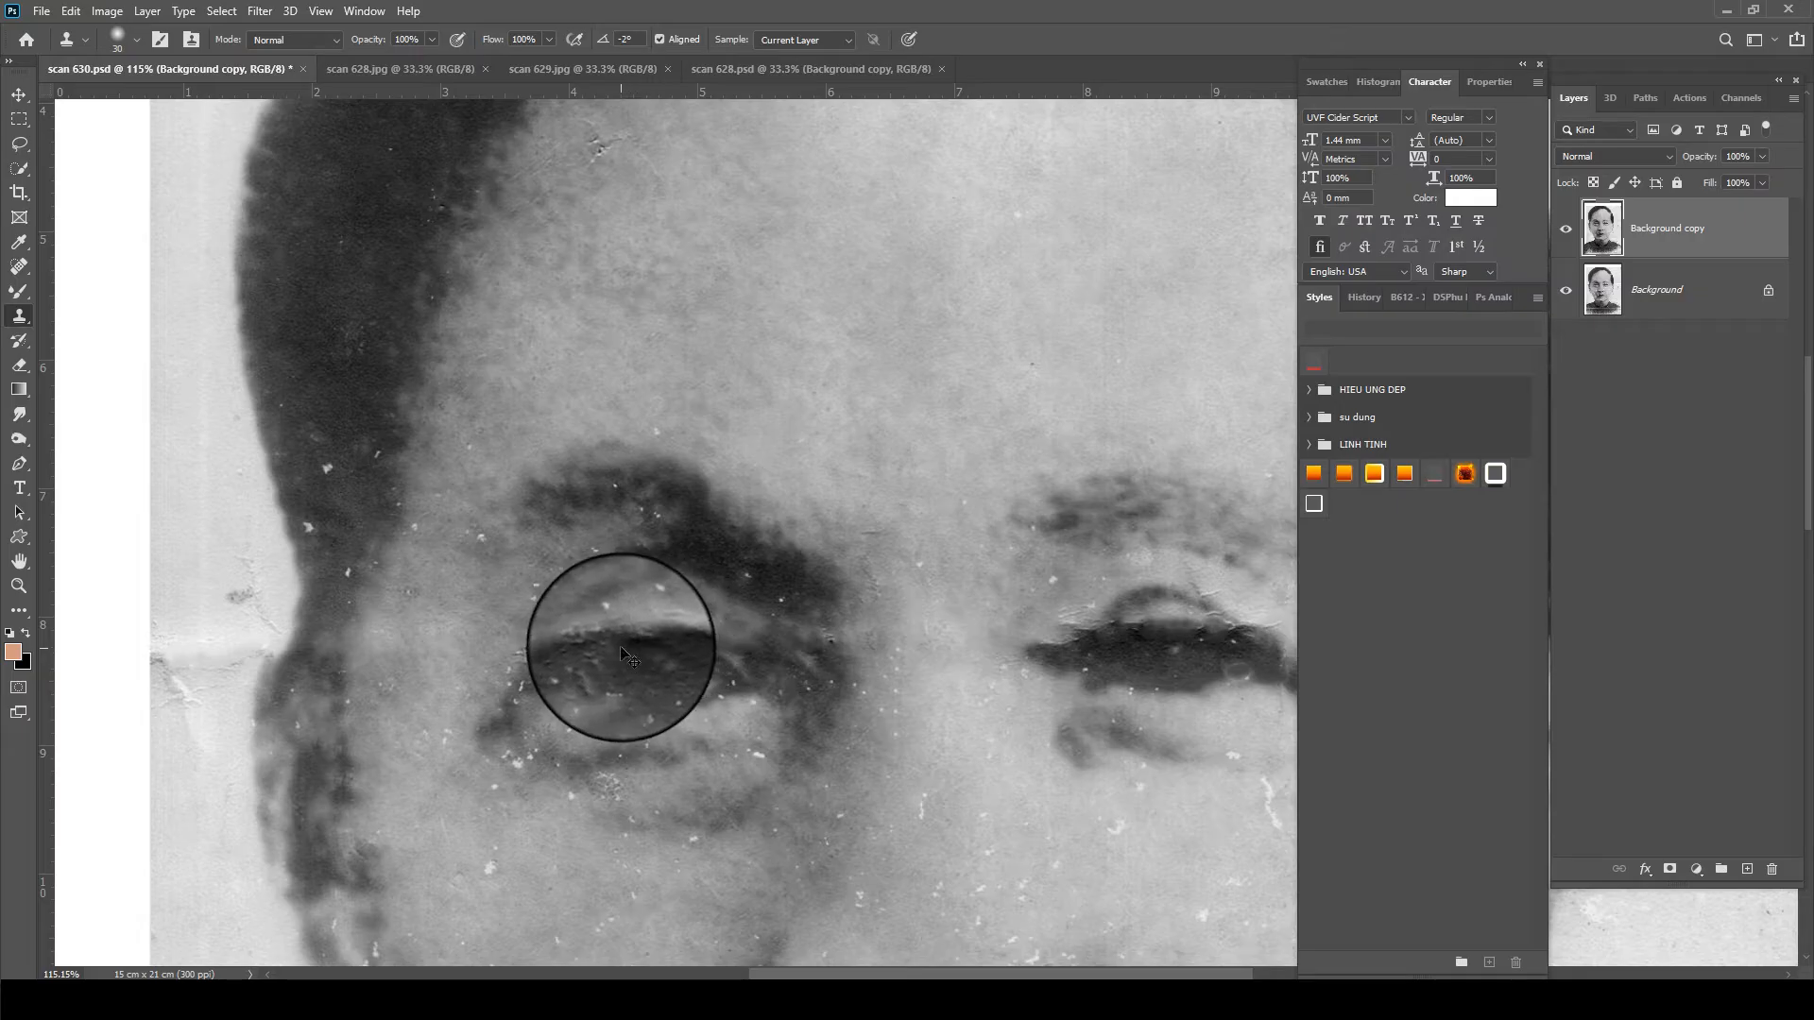
{"action": "key", "text": "ctrl+s"}
- Open the Background copy layer in the Camera Raw Filter with the whole portrait in view
{"action": "key", "text": "ctrl+minus"}
{"action": "key", "text": "ctrl+minus"}
{"action": "key", "text": "ctrl+minus"}
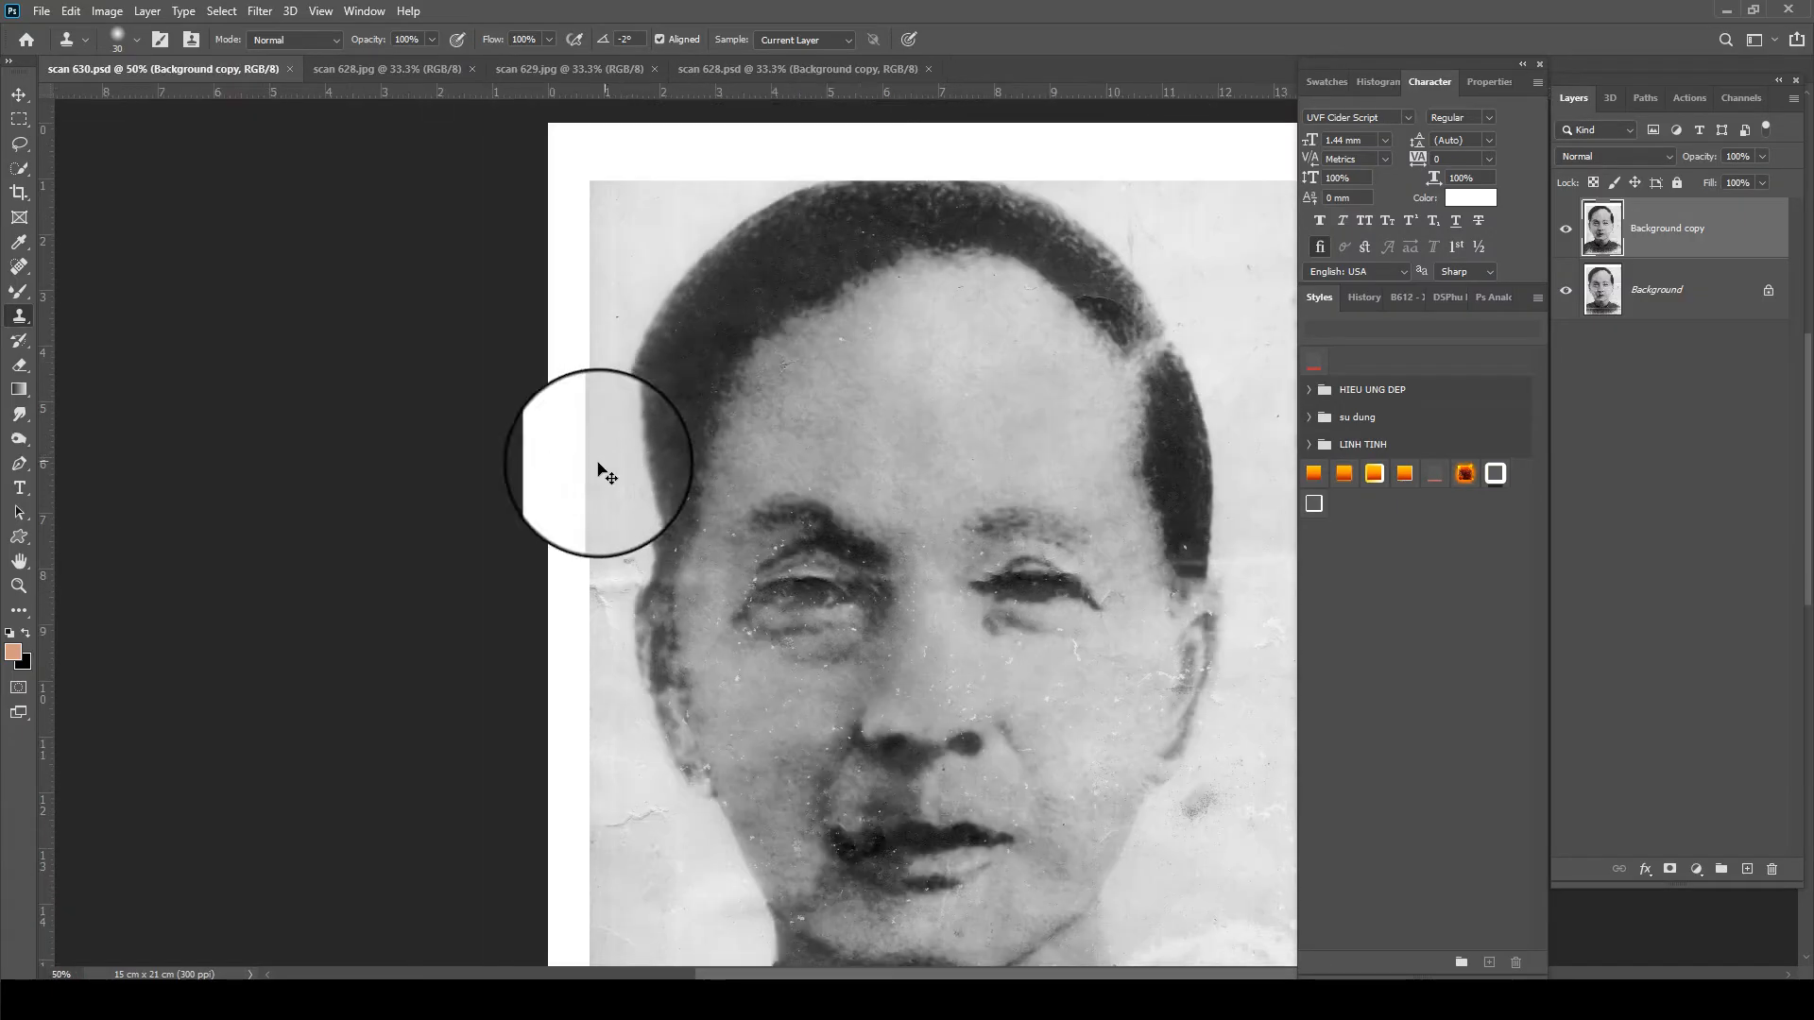
{"action": "key", "text": "ctrl+minus"}
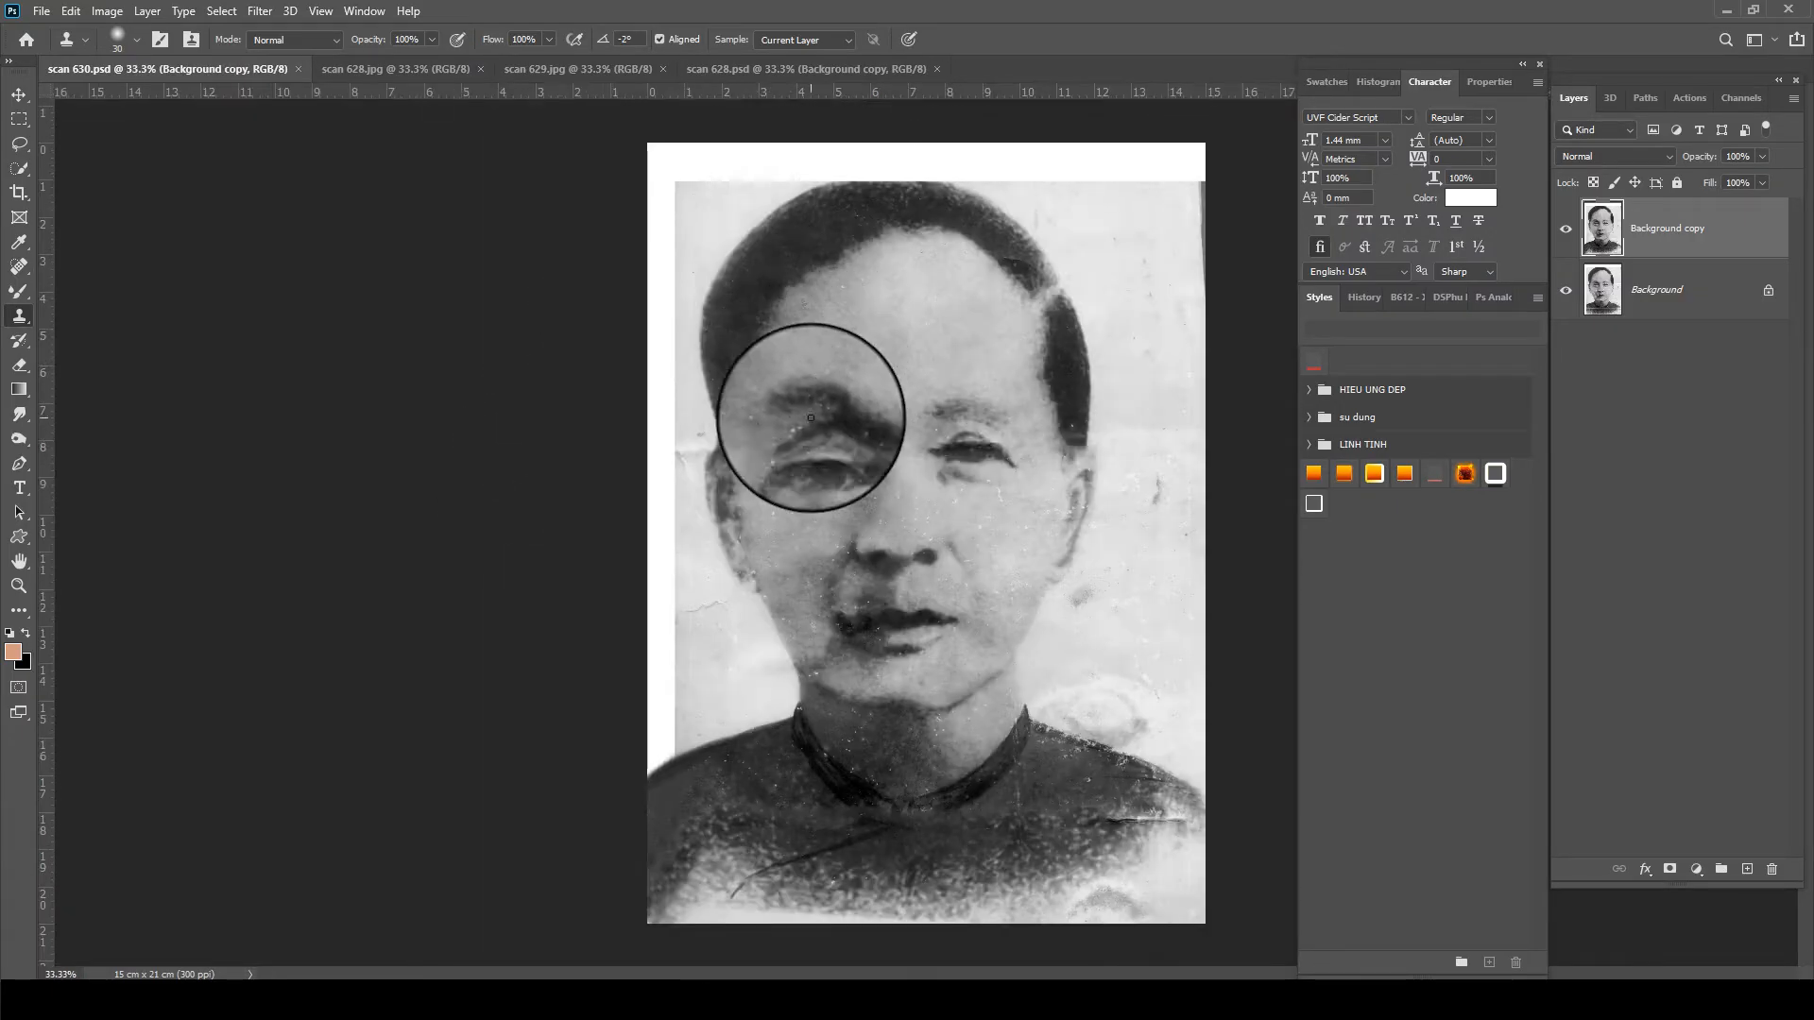
{"action": "left_click", "coordinate": [264, 13]}
{"action": "left_click", "coordinate": [310, 125]}
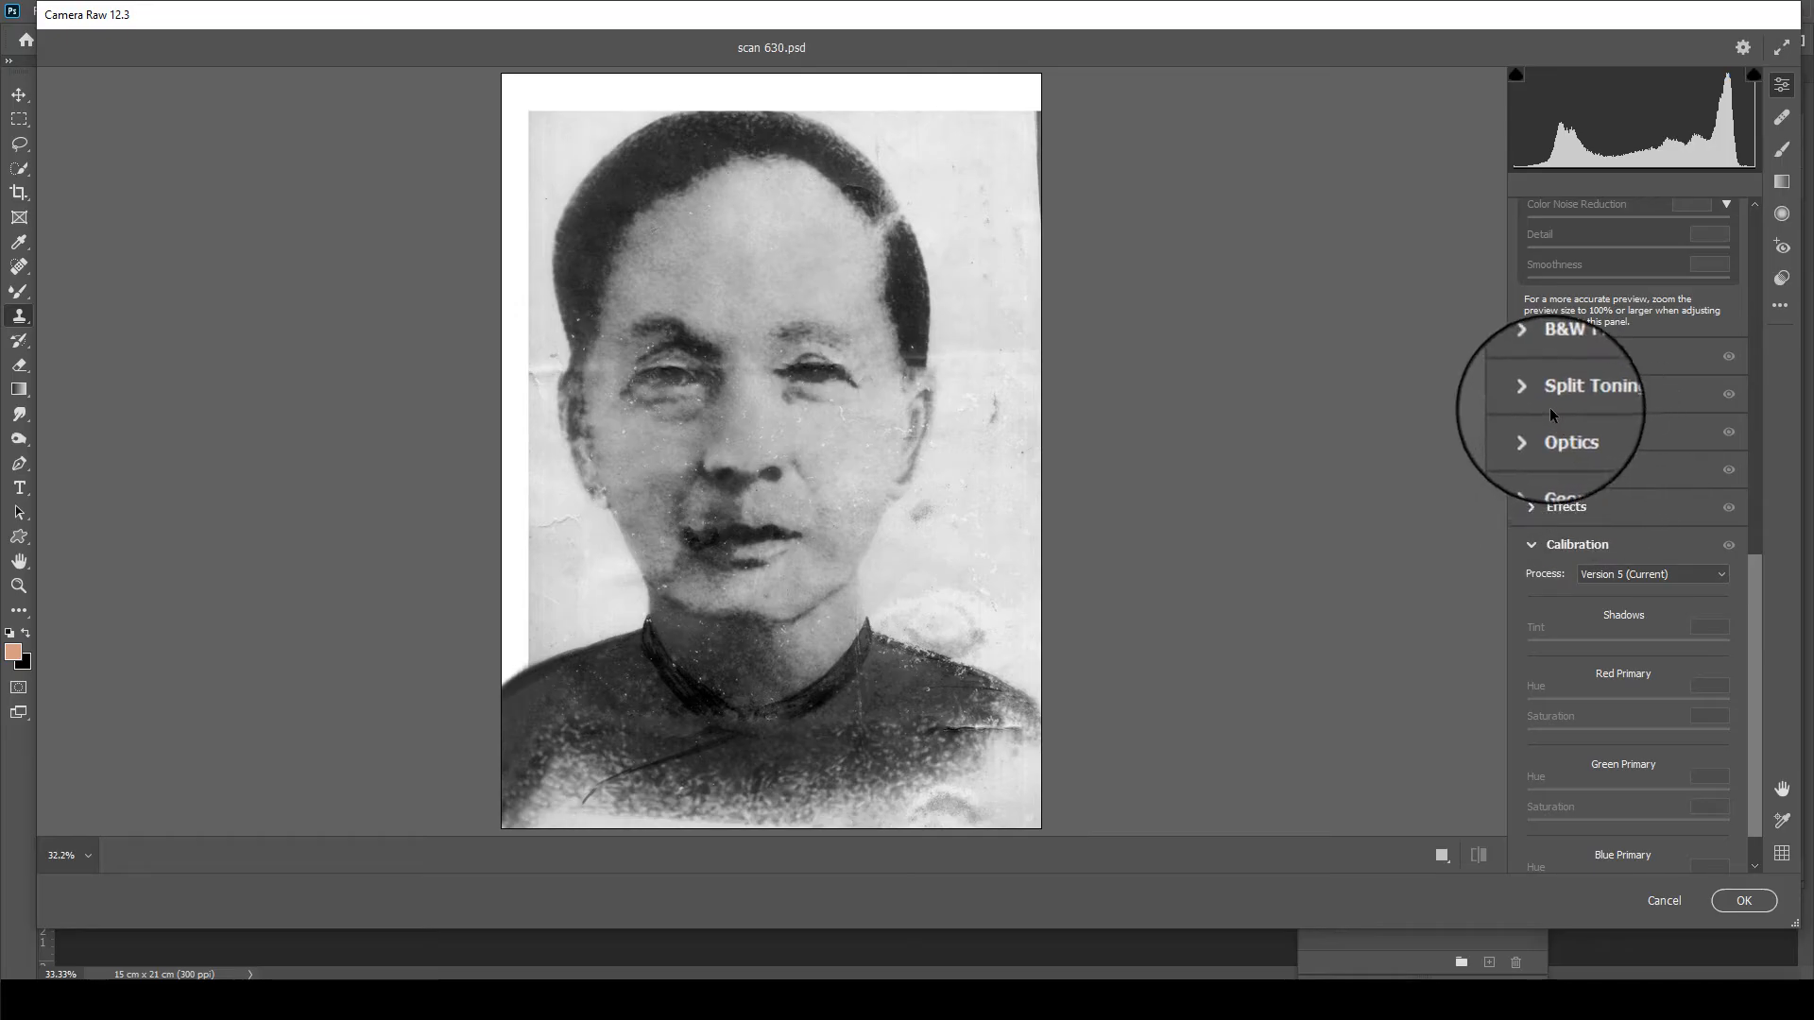
{"action": "left_click", "coordinate": [1525, 432]}
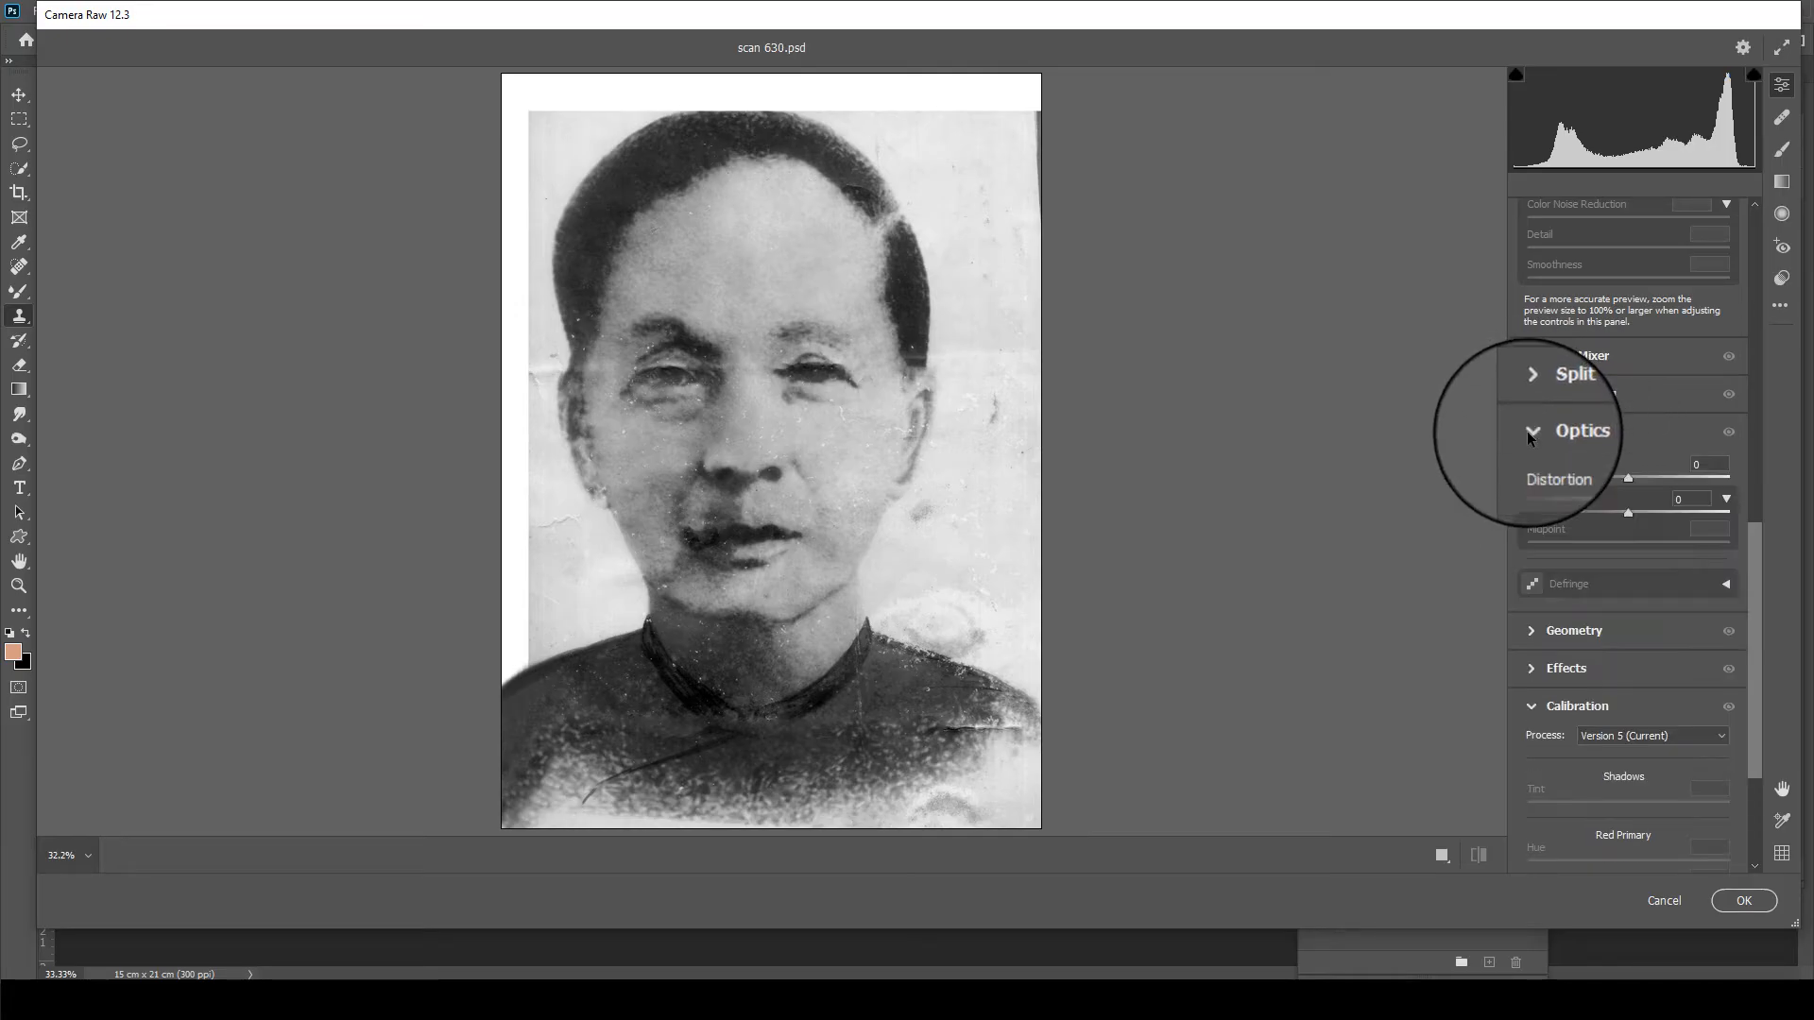
{"action": "left_click", "coordinate": [1527, 431]}
- Set Noise Reduction to 71 in the Camera Raw detail settings
{"action": "scroll", "coordinate": [1536, 368], "scroll_direction": "up", "scroll_amount": 2}
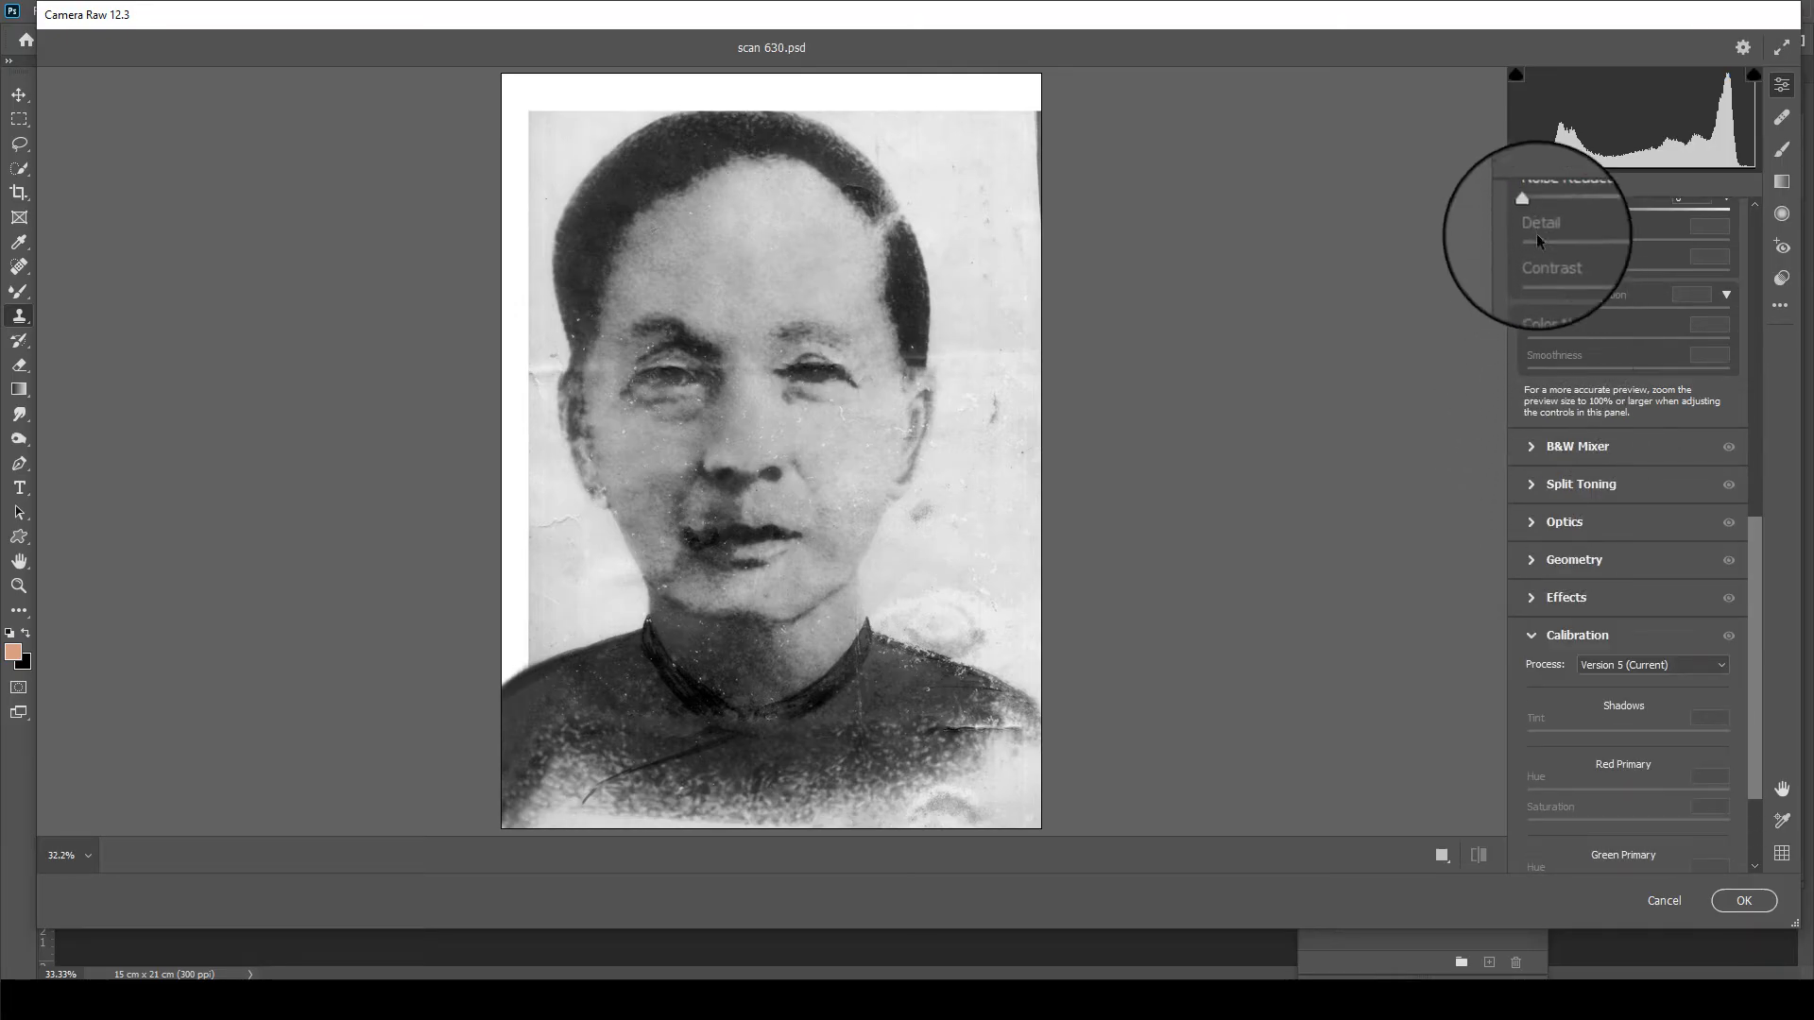
{"action": "scroll", "coordinate": [1547, 257], "scroll_direction": "up", "scroll_amount": 2}
{"action": "left_click", "coordinate": [1551, 299]}
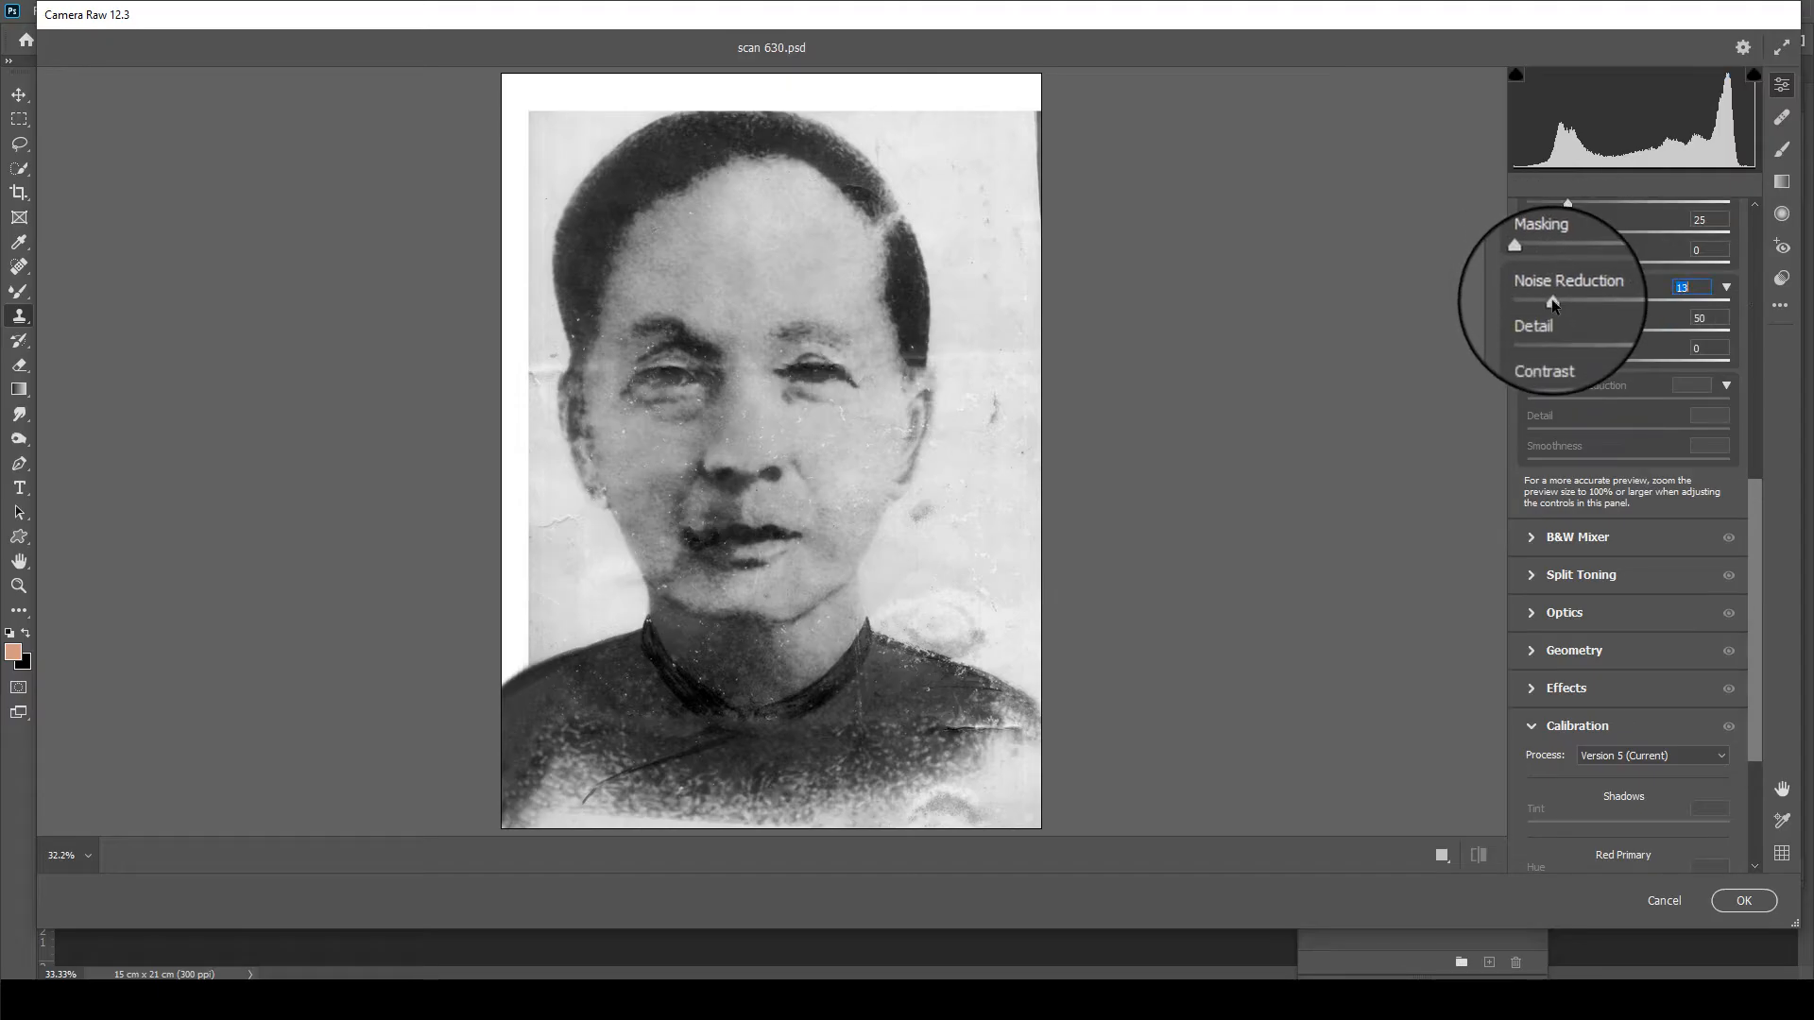
{"action": "left_click_drag", "start_coordinate": [1578, 303], "coordinate": [1625, 304]}
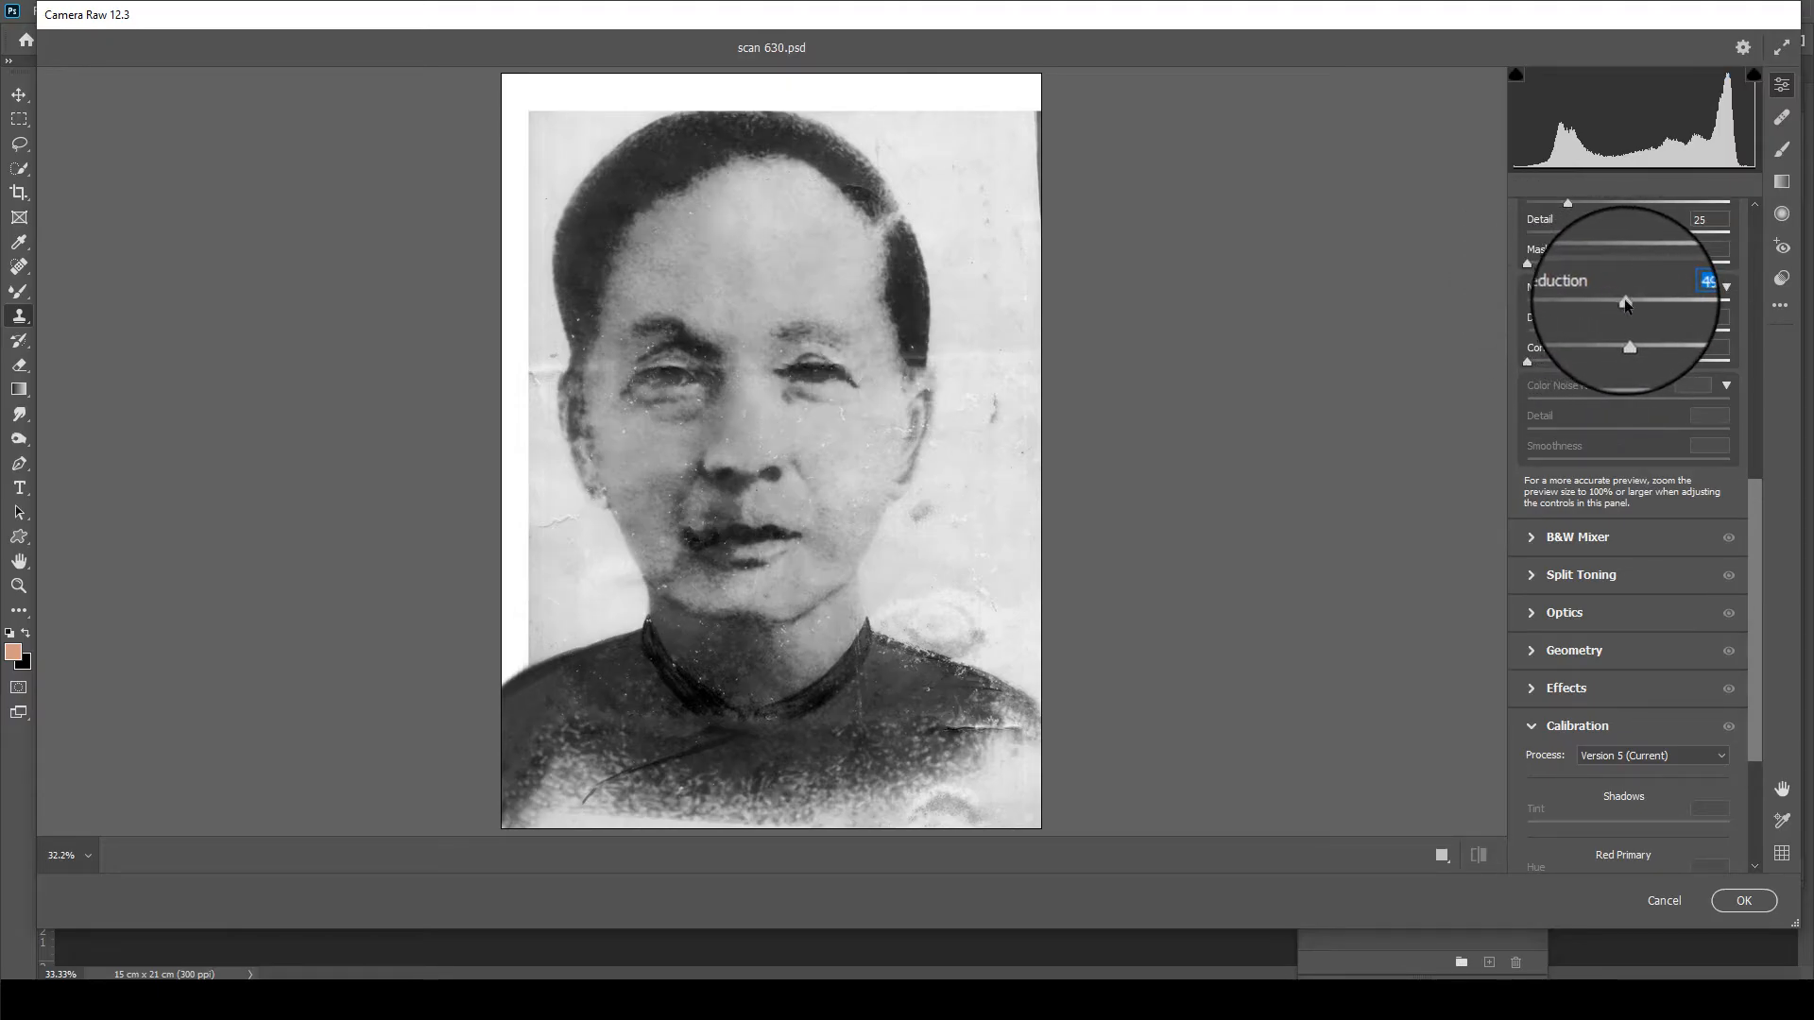
{"action": "left_click", "coordinate": [1672, 303]}
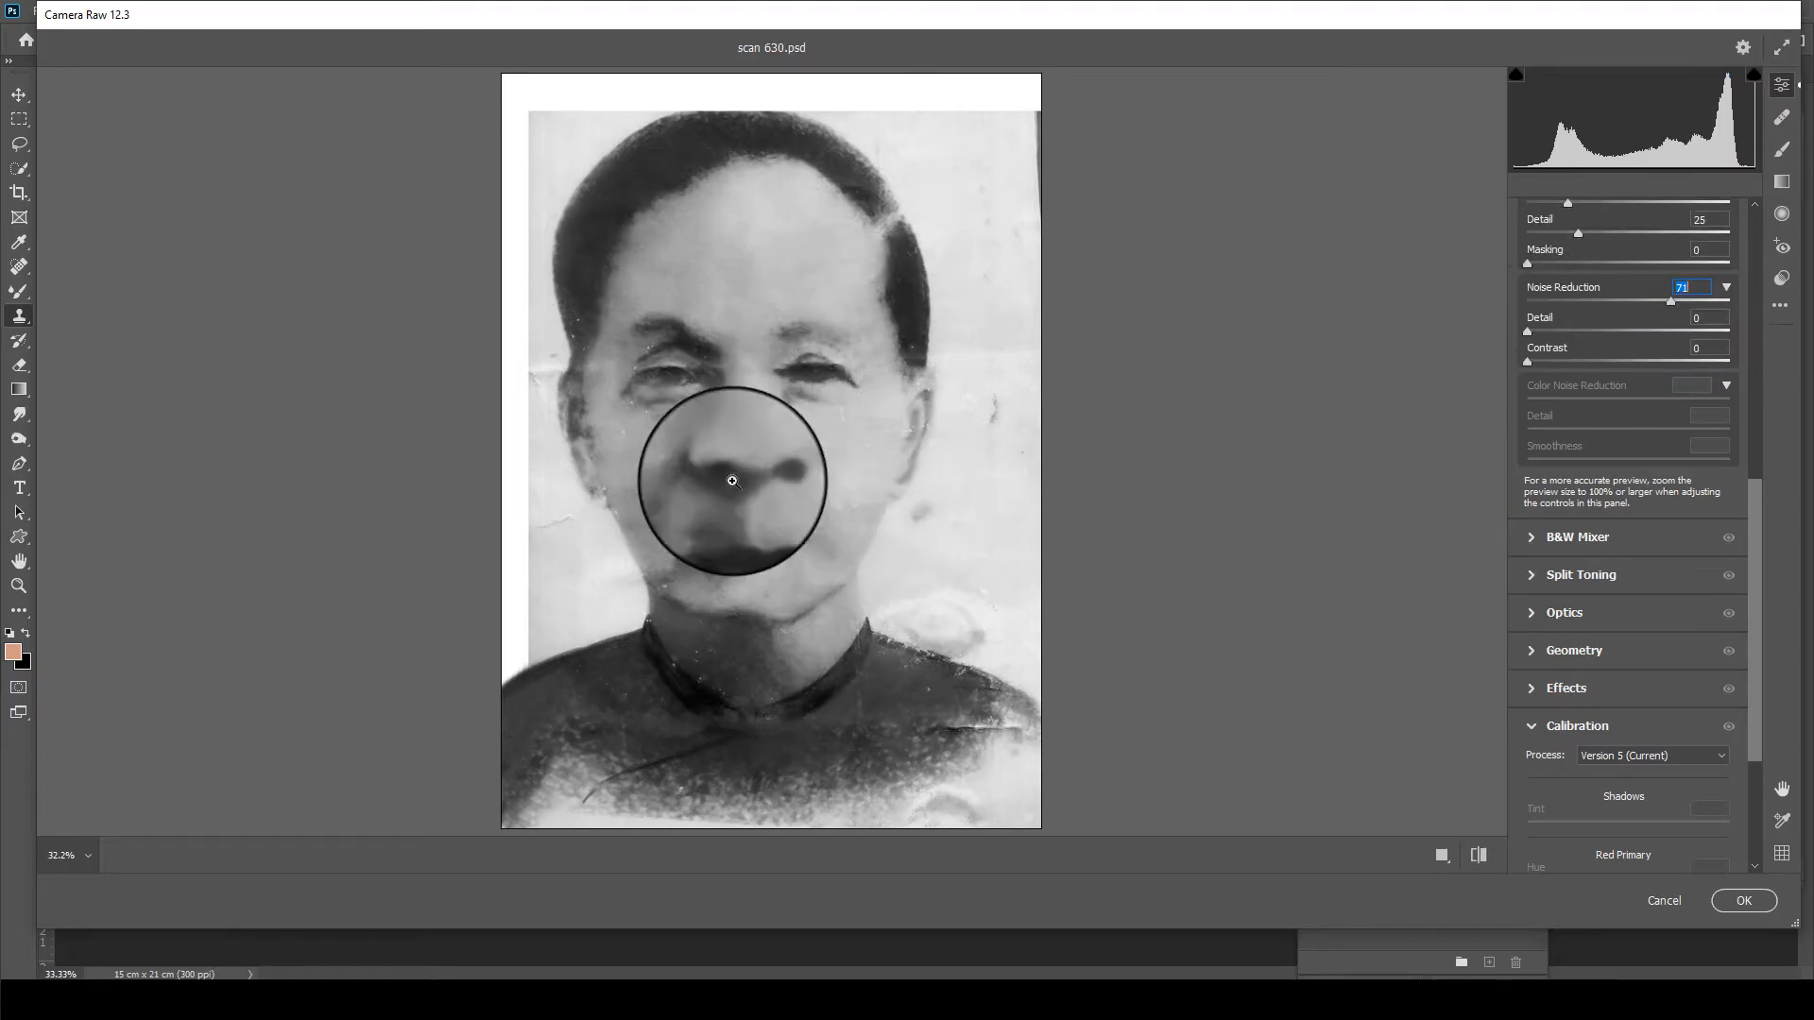
- Fine-tune the noise reduction with Detail at 8 and Contrast at 0, and apply the Camera Raw filter
{"action": "left_click", "coordinate": [722, 478]}
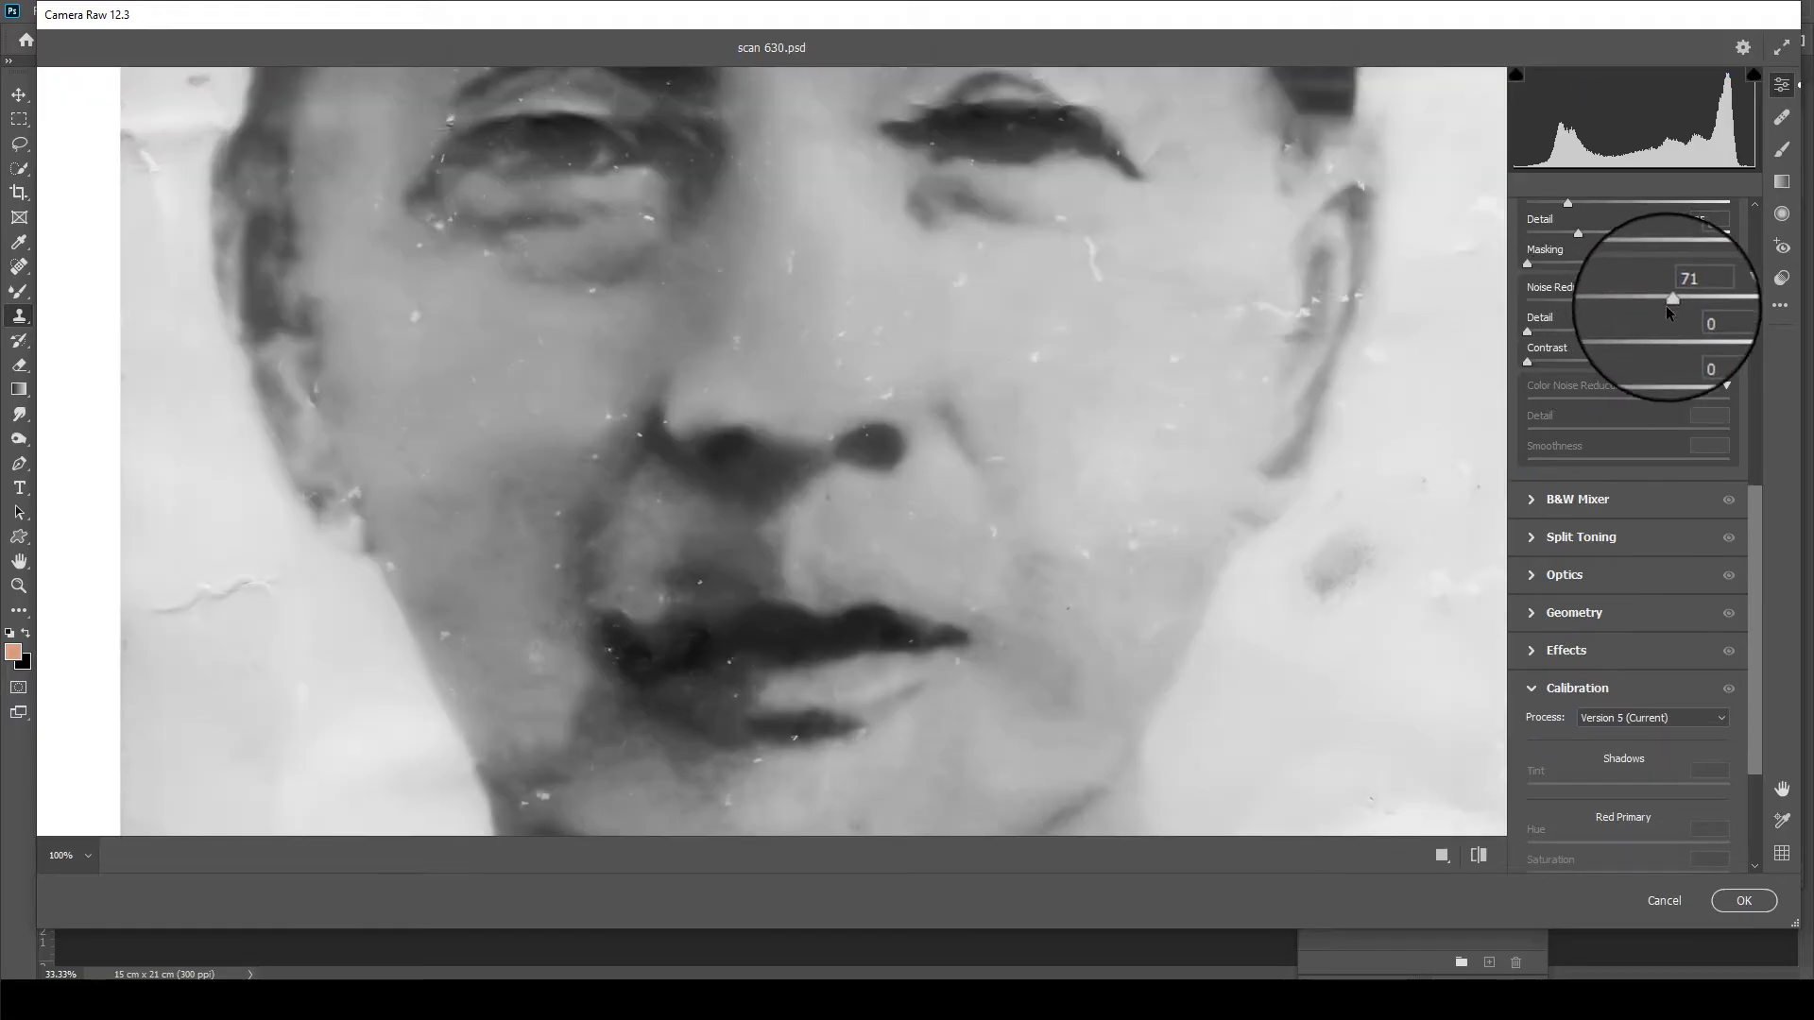
{"action": "left_click_drag", "start_coordinate": [1599, 329], "coordinate": [1555, 331]}
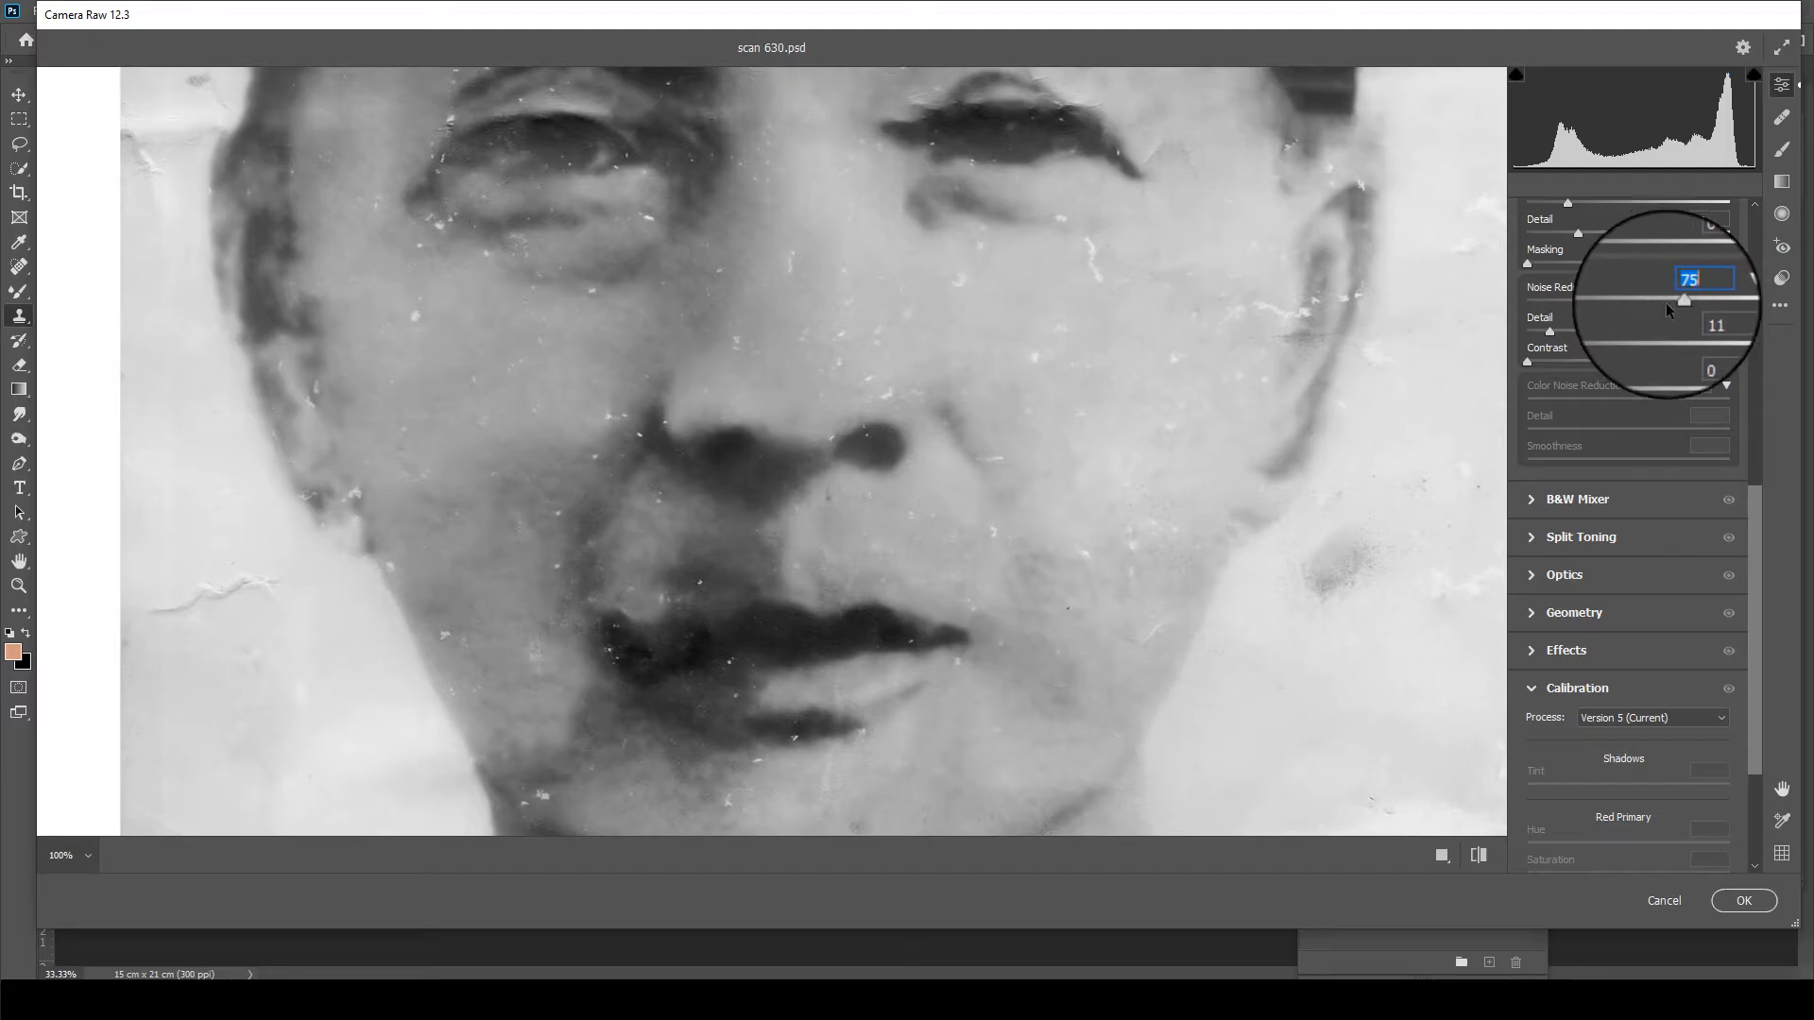
{"action": "left_click_drag", "start_coordinate": [1533, 359], "coordinate": [1612, 351]}
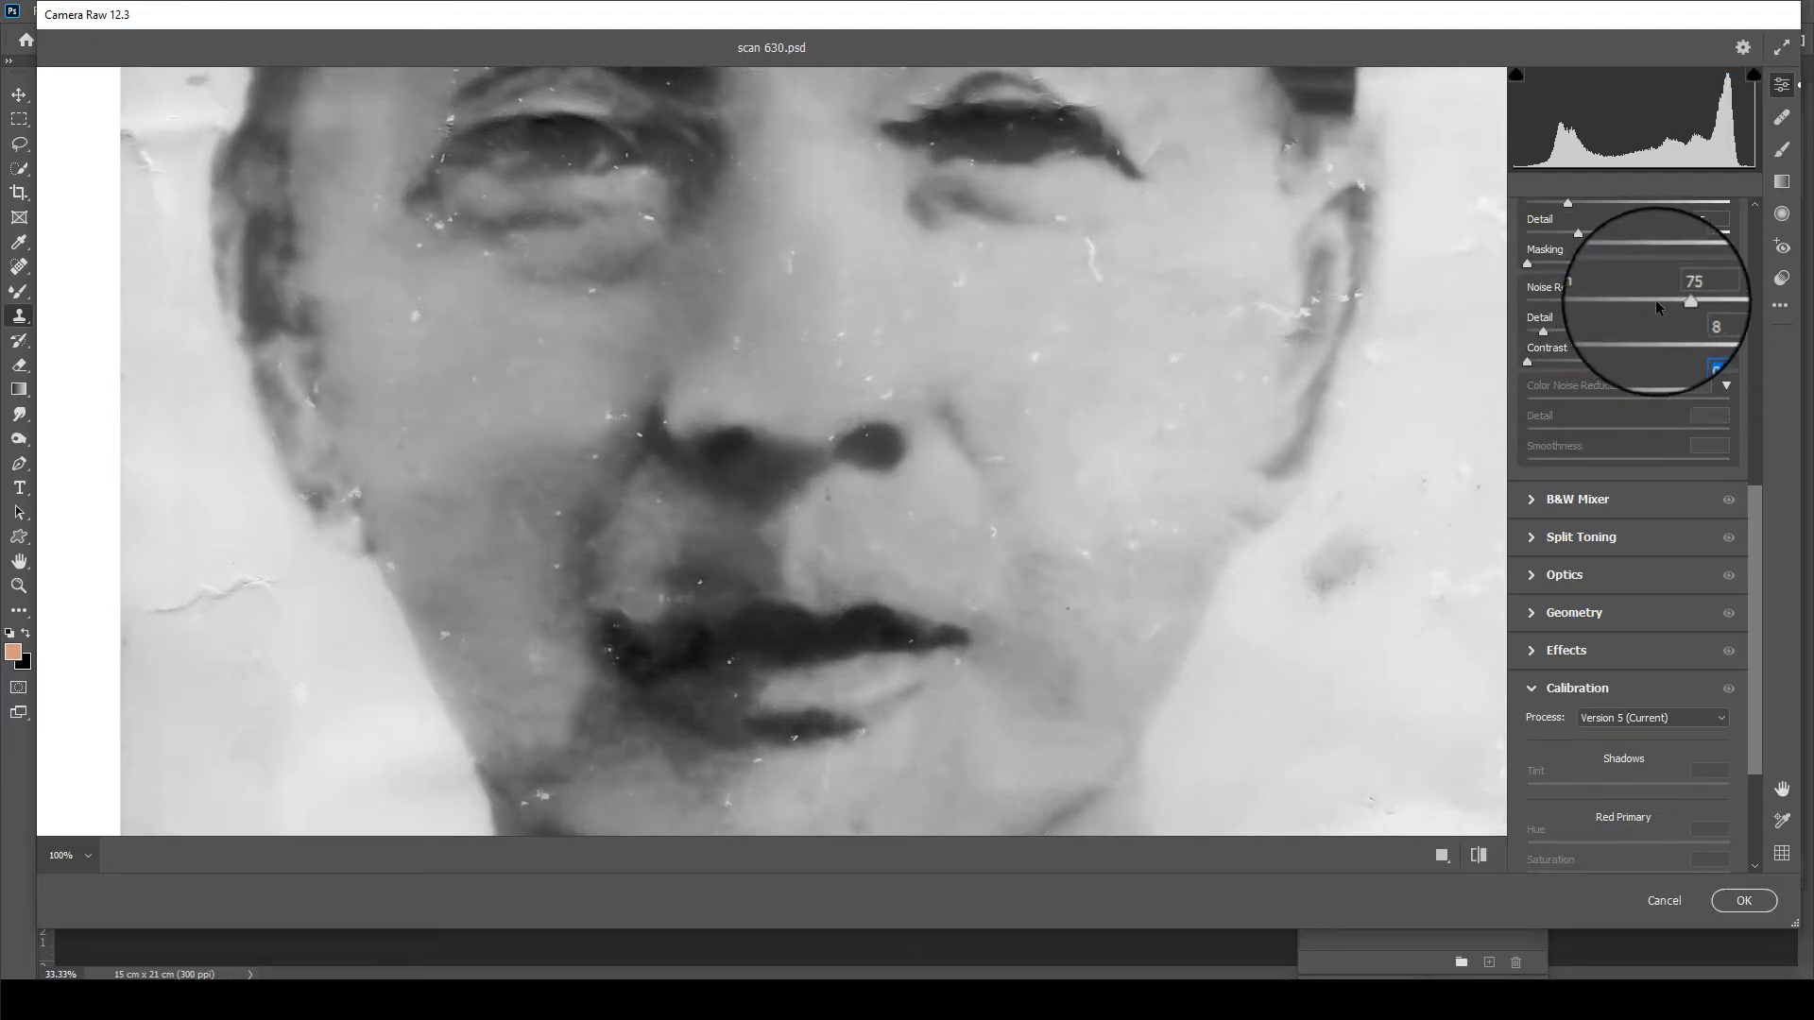
{"action": "left_click_drag", "start_coordinate": [1675, 302], "coordinate": [1667, 304]}
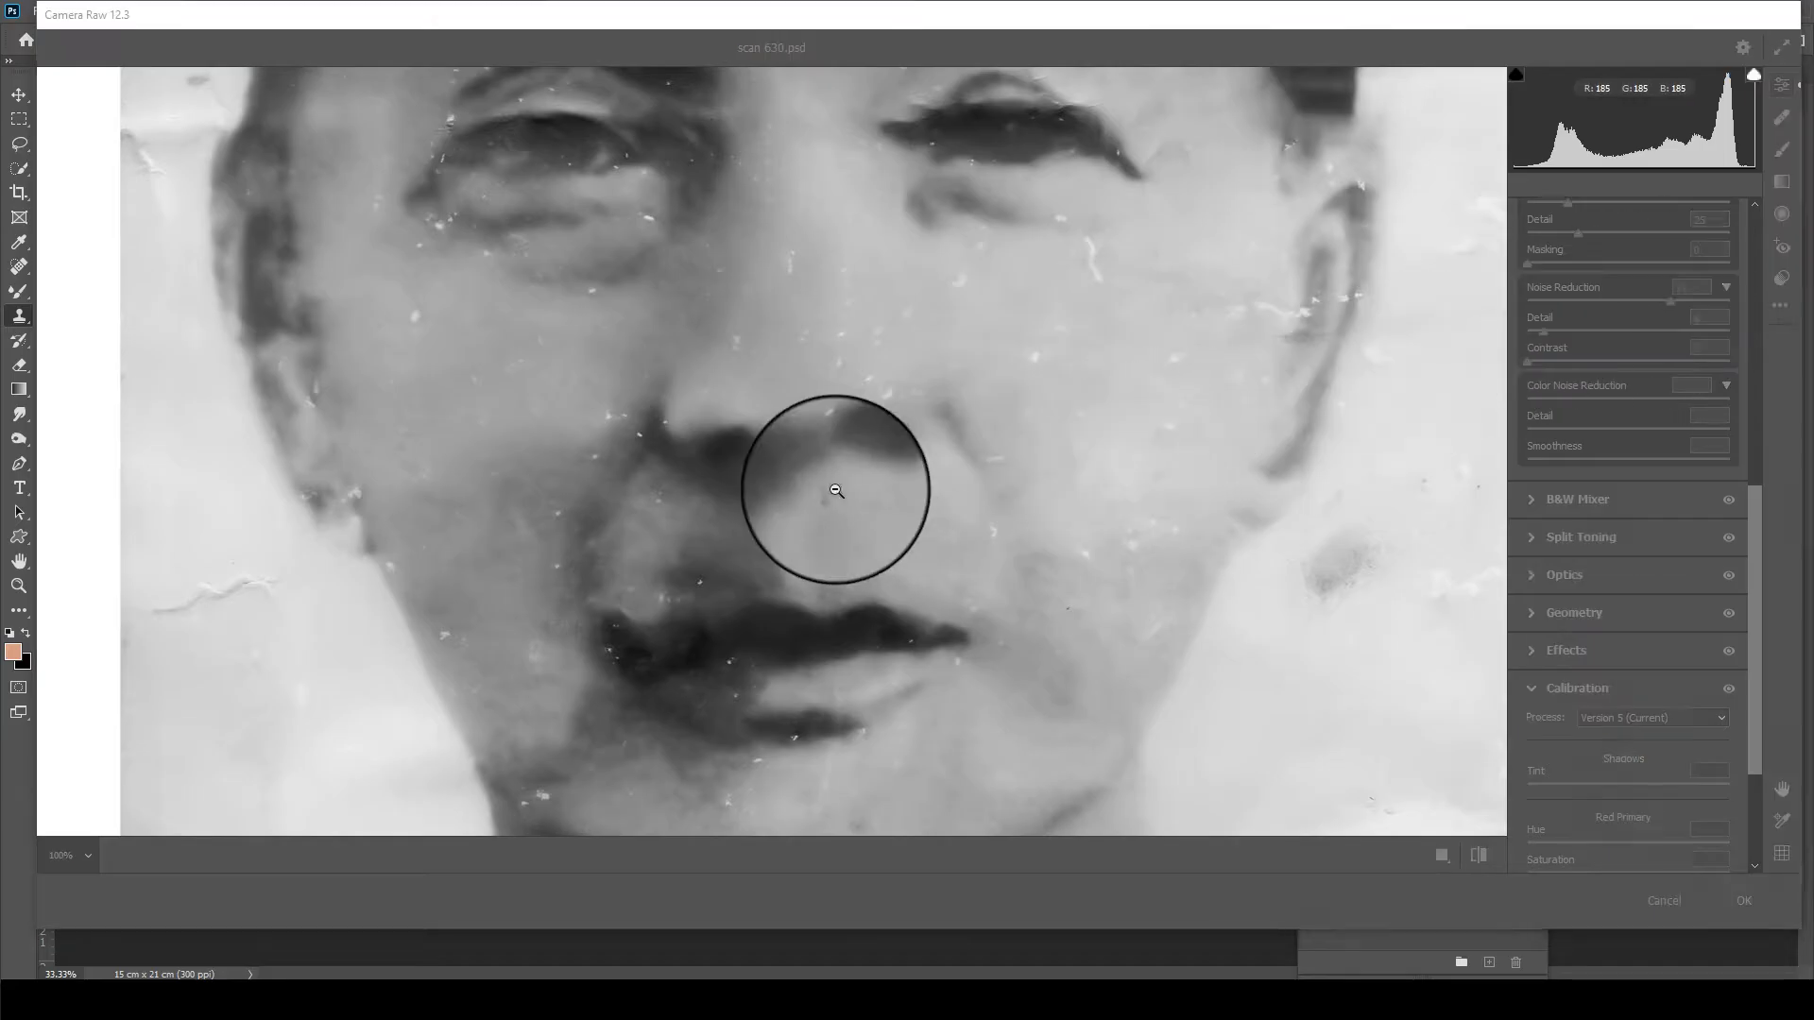
{"action": "key", "text": "Return"}
- Apply a Levels adjustment to the portrait with midtones at 0.82 and the white input level at 223
{"action": "scroll", "coordinate": [887, 501], "scroll_direction": "up", "scroll_amount": 2}
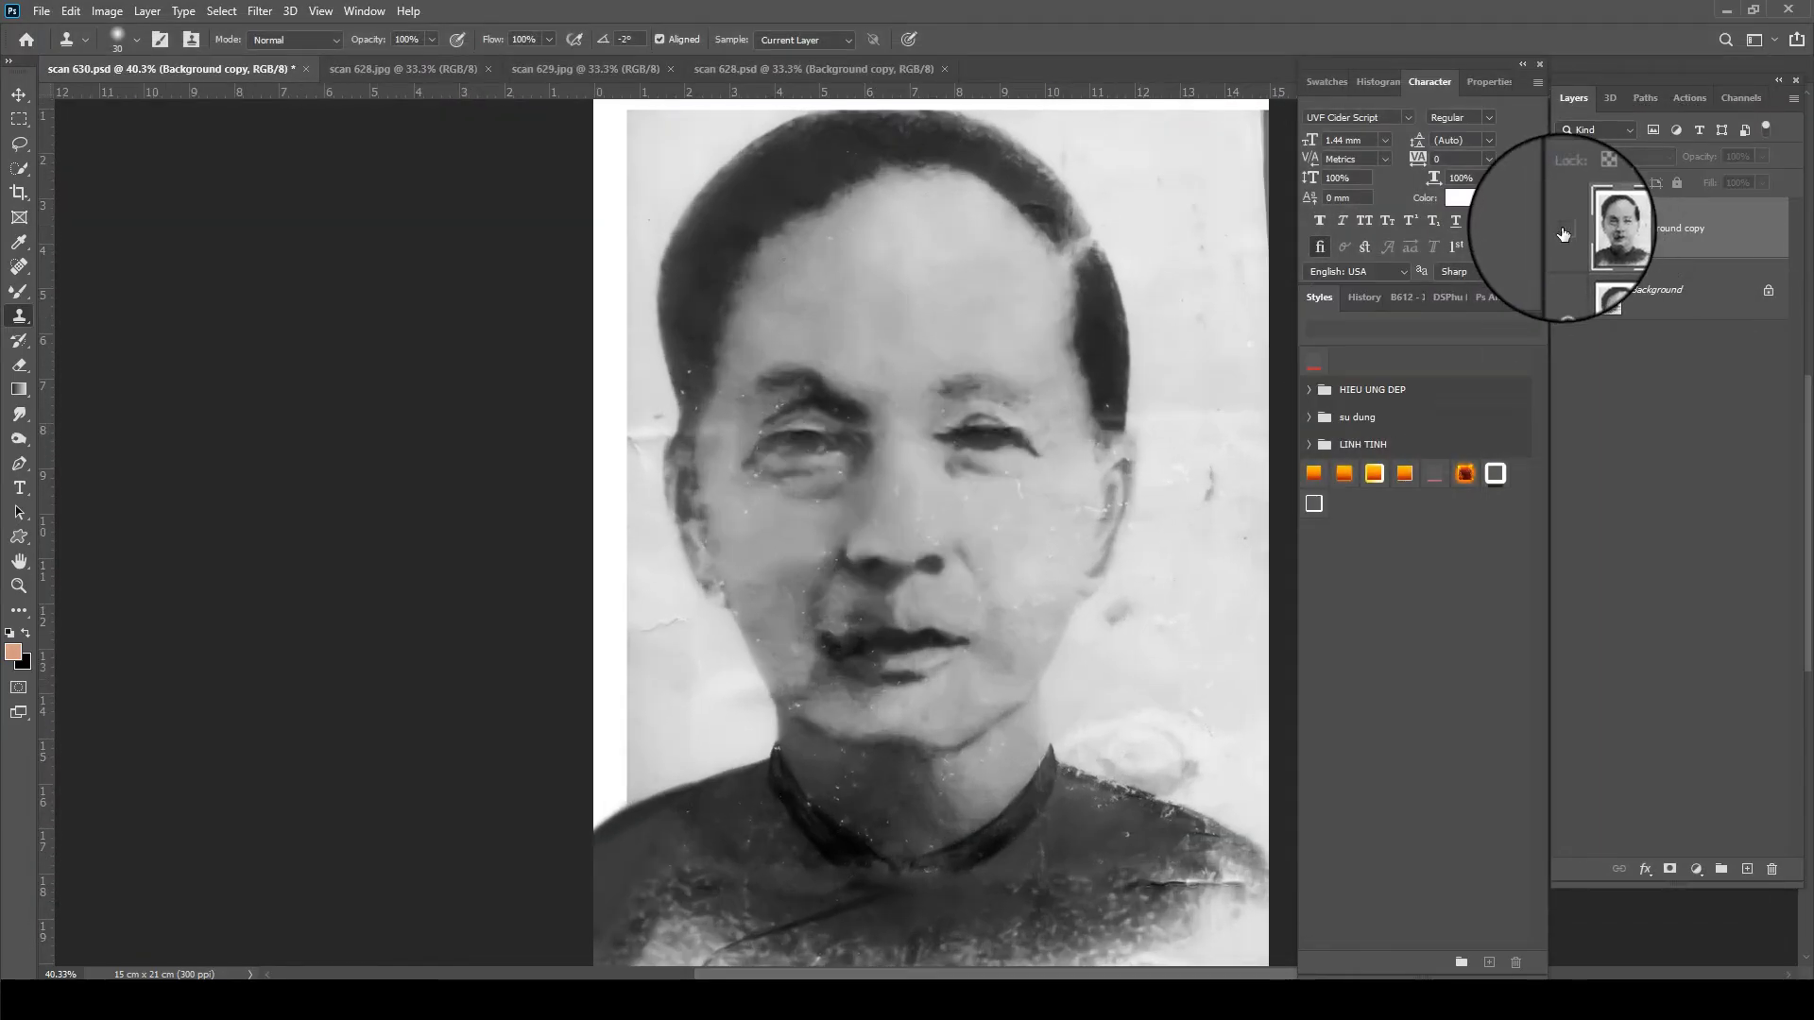
{"action": "scroll", "coordinate": [1053, 368], "scroll_direction": "down", "scroll_amount": 2}
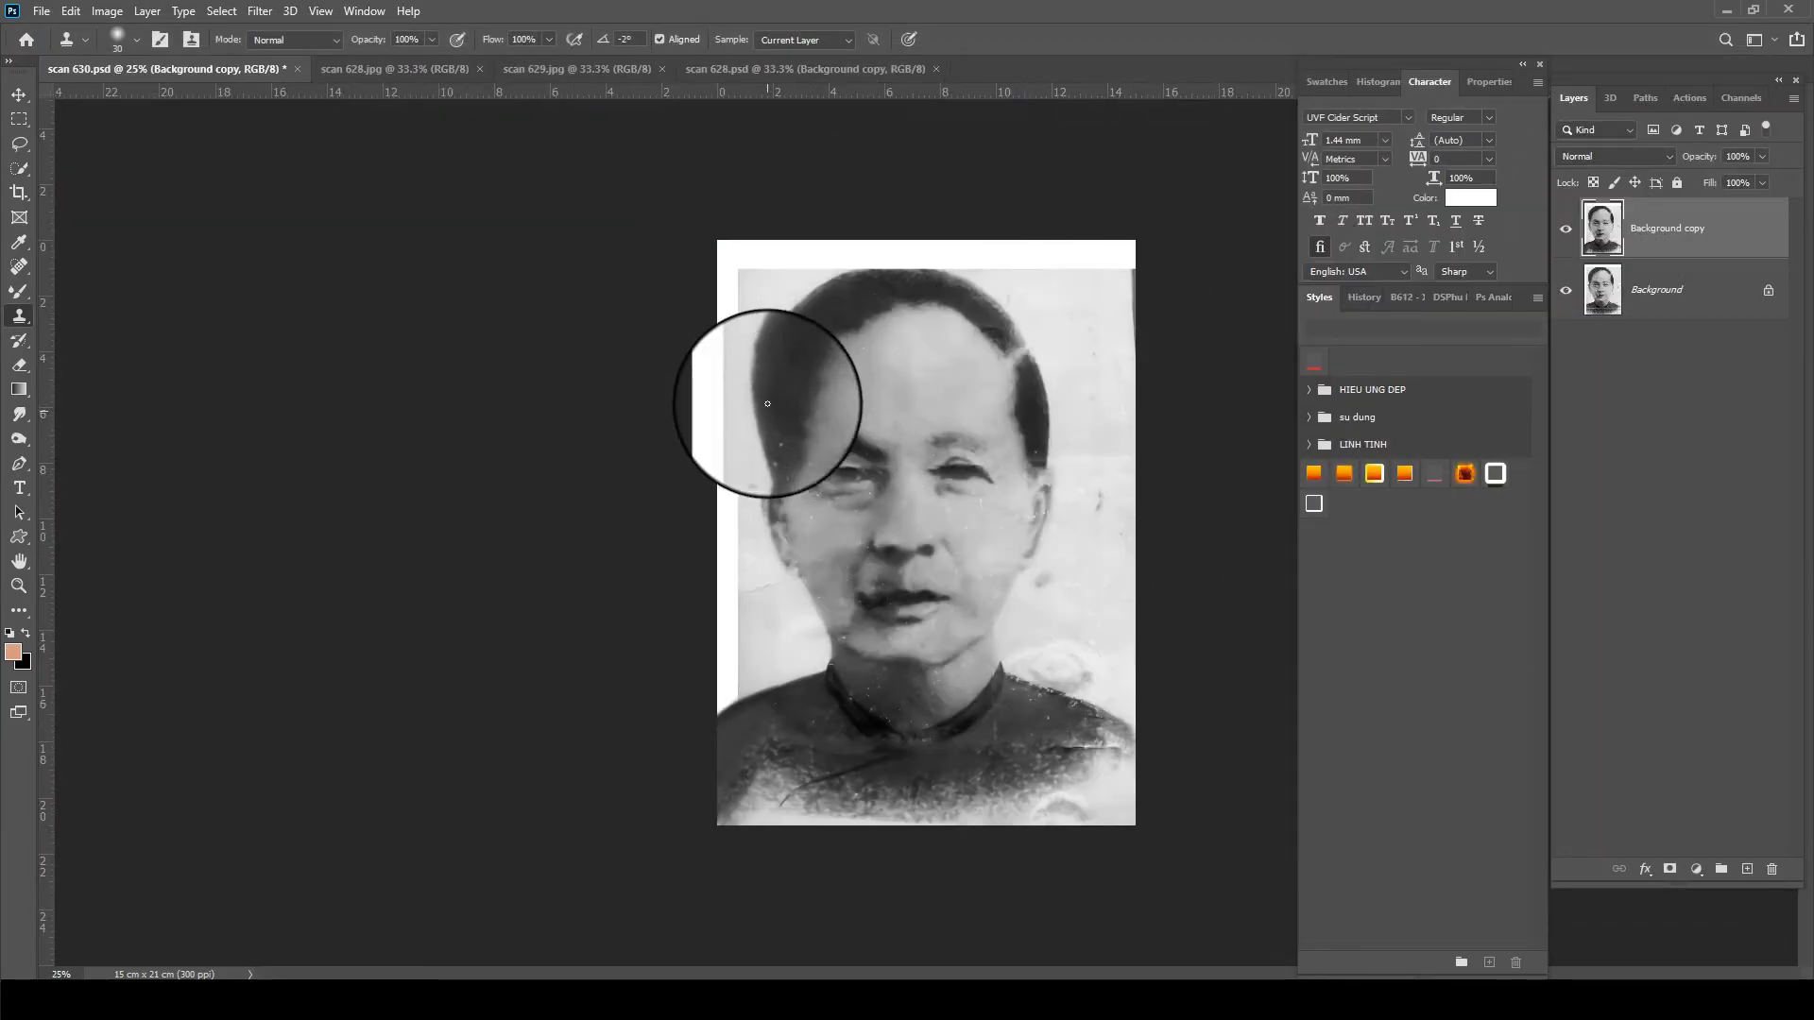
{"action": "scroll", "coordinate": [856, 430], "scroll_direction": "up", "scroll_amount": 3}
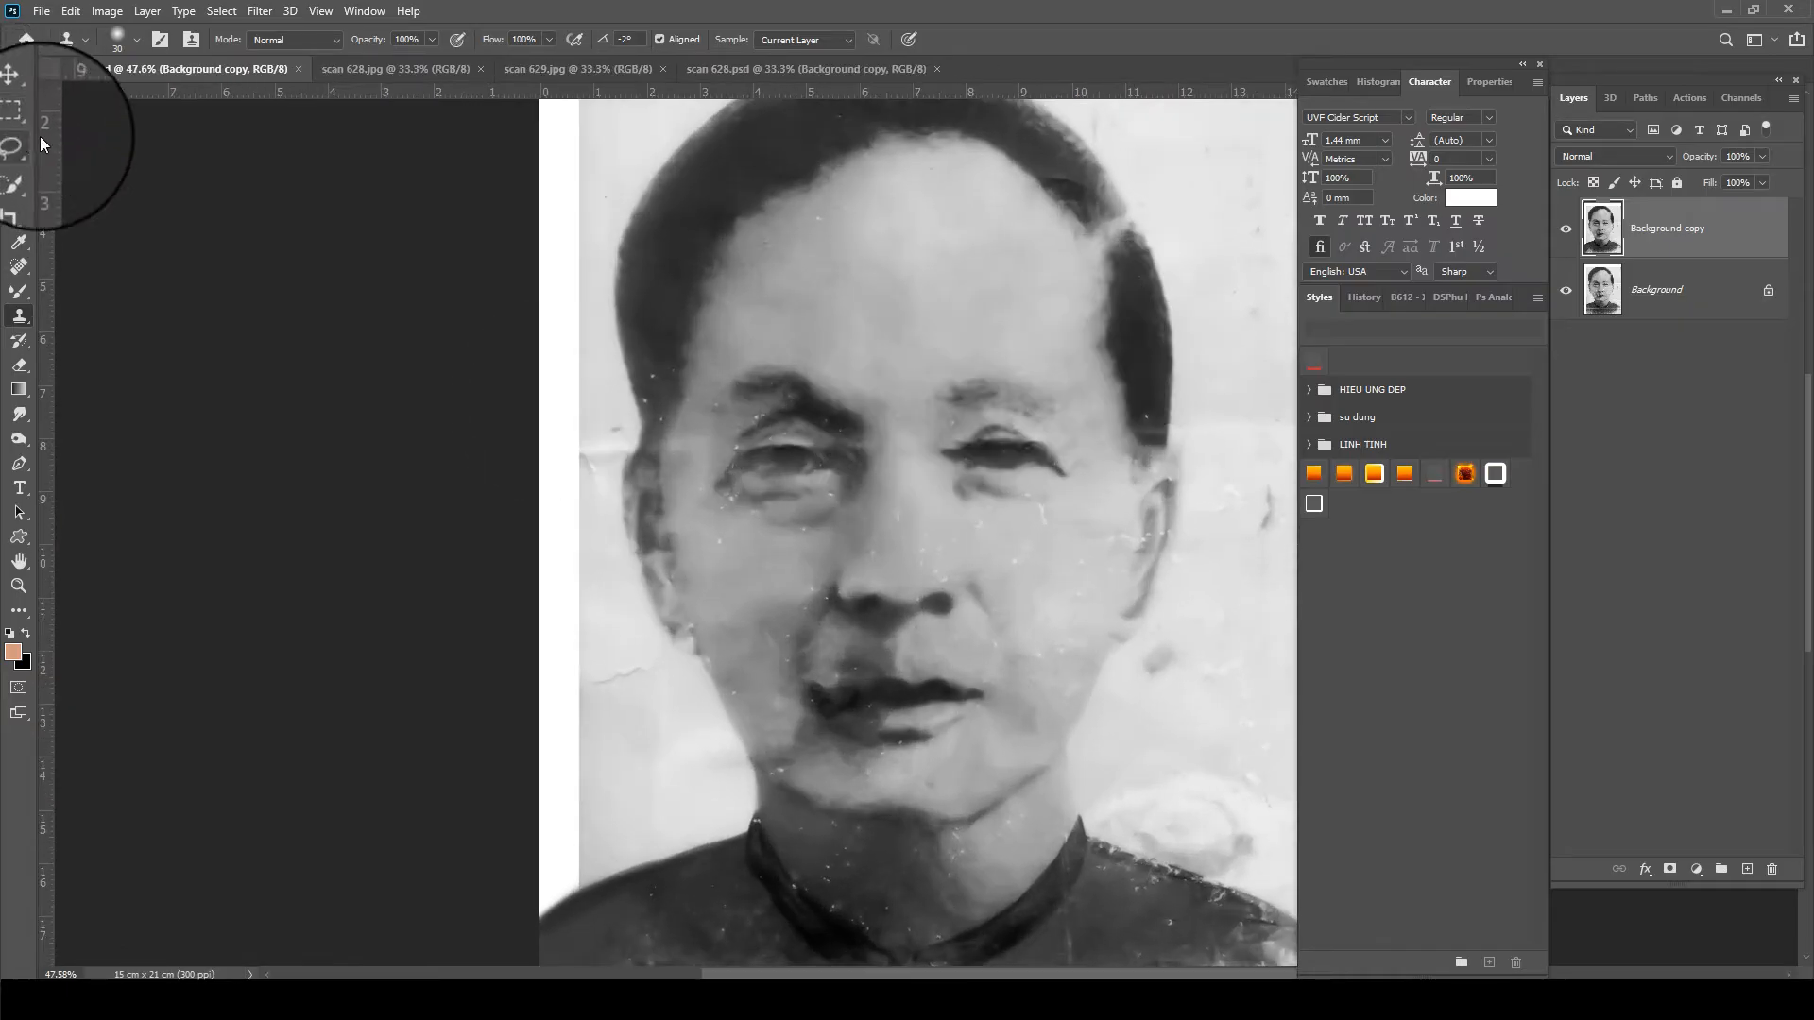
{"action": "left_click", "coordinate": [106, 11]}
{"action": "mouse_move", "coordinate": [142, 59]}
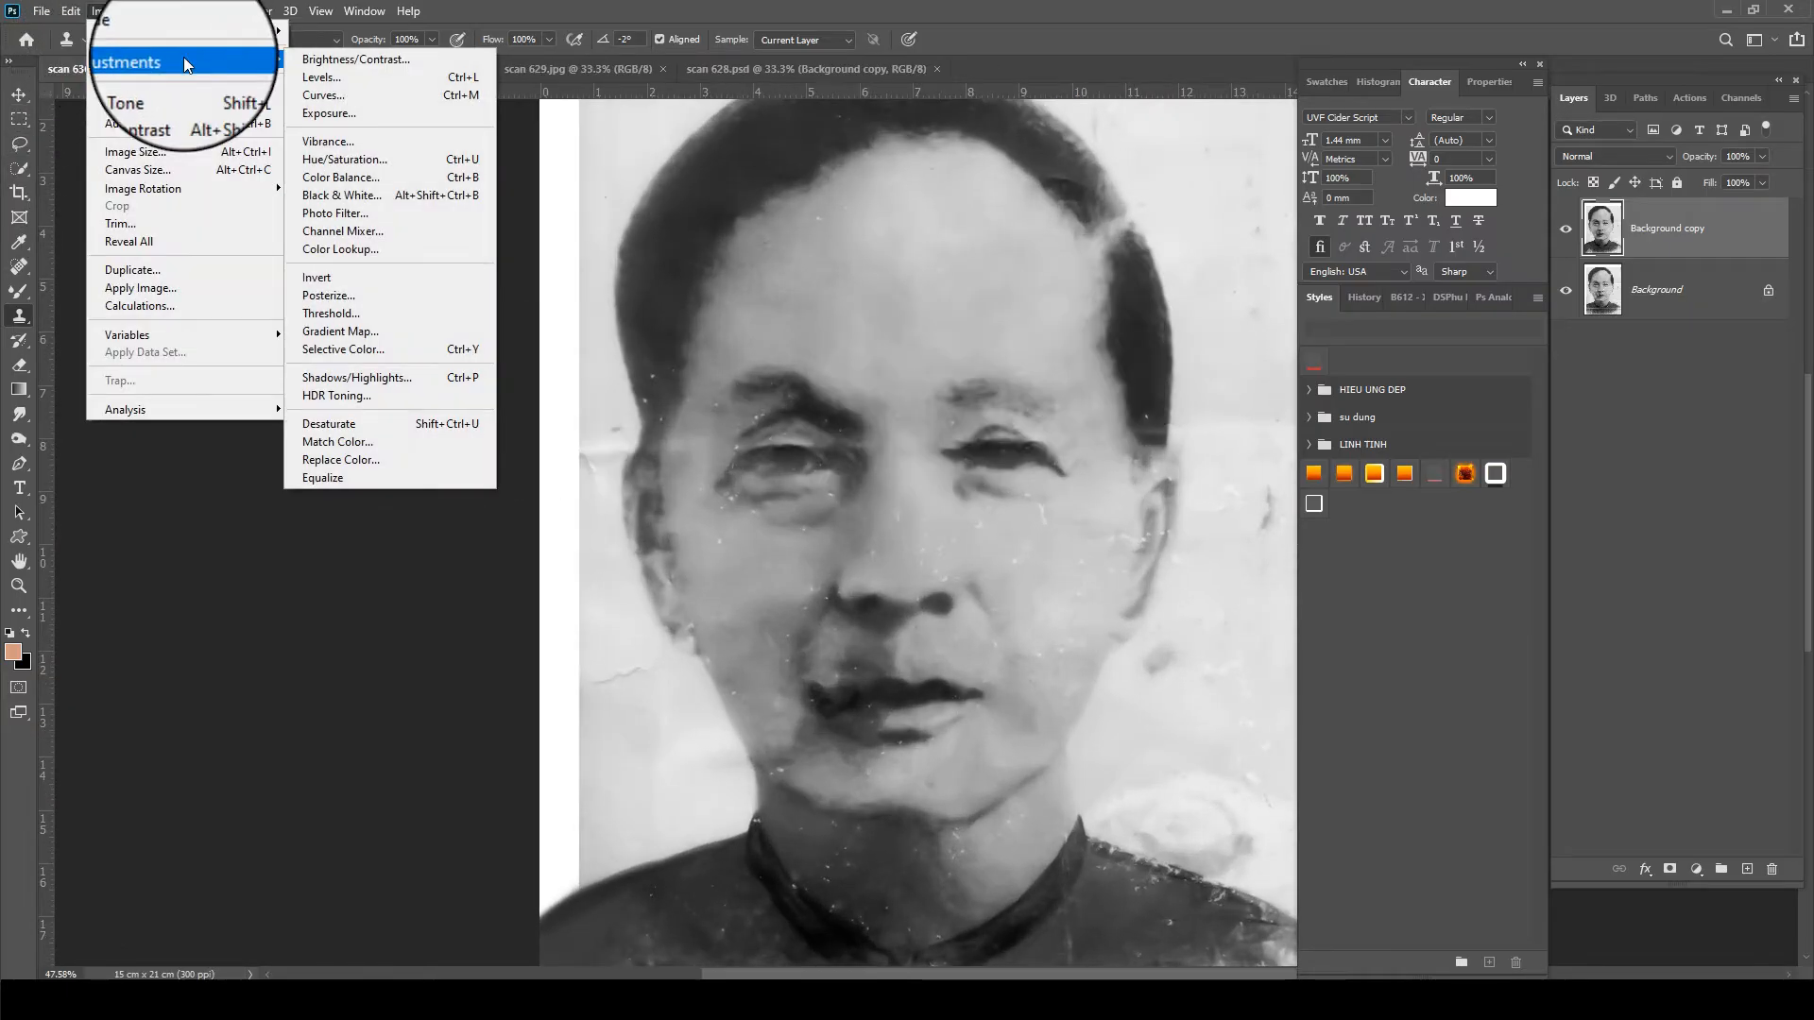
{"action": "left_click", "coordinate": [376, 79]}
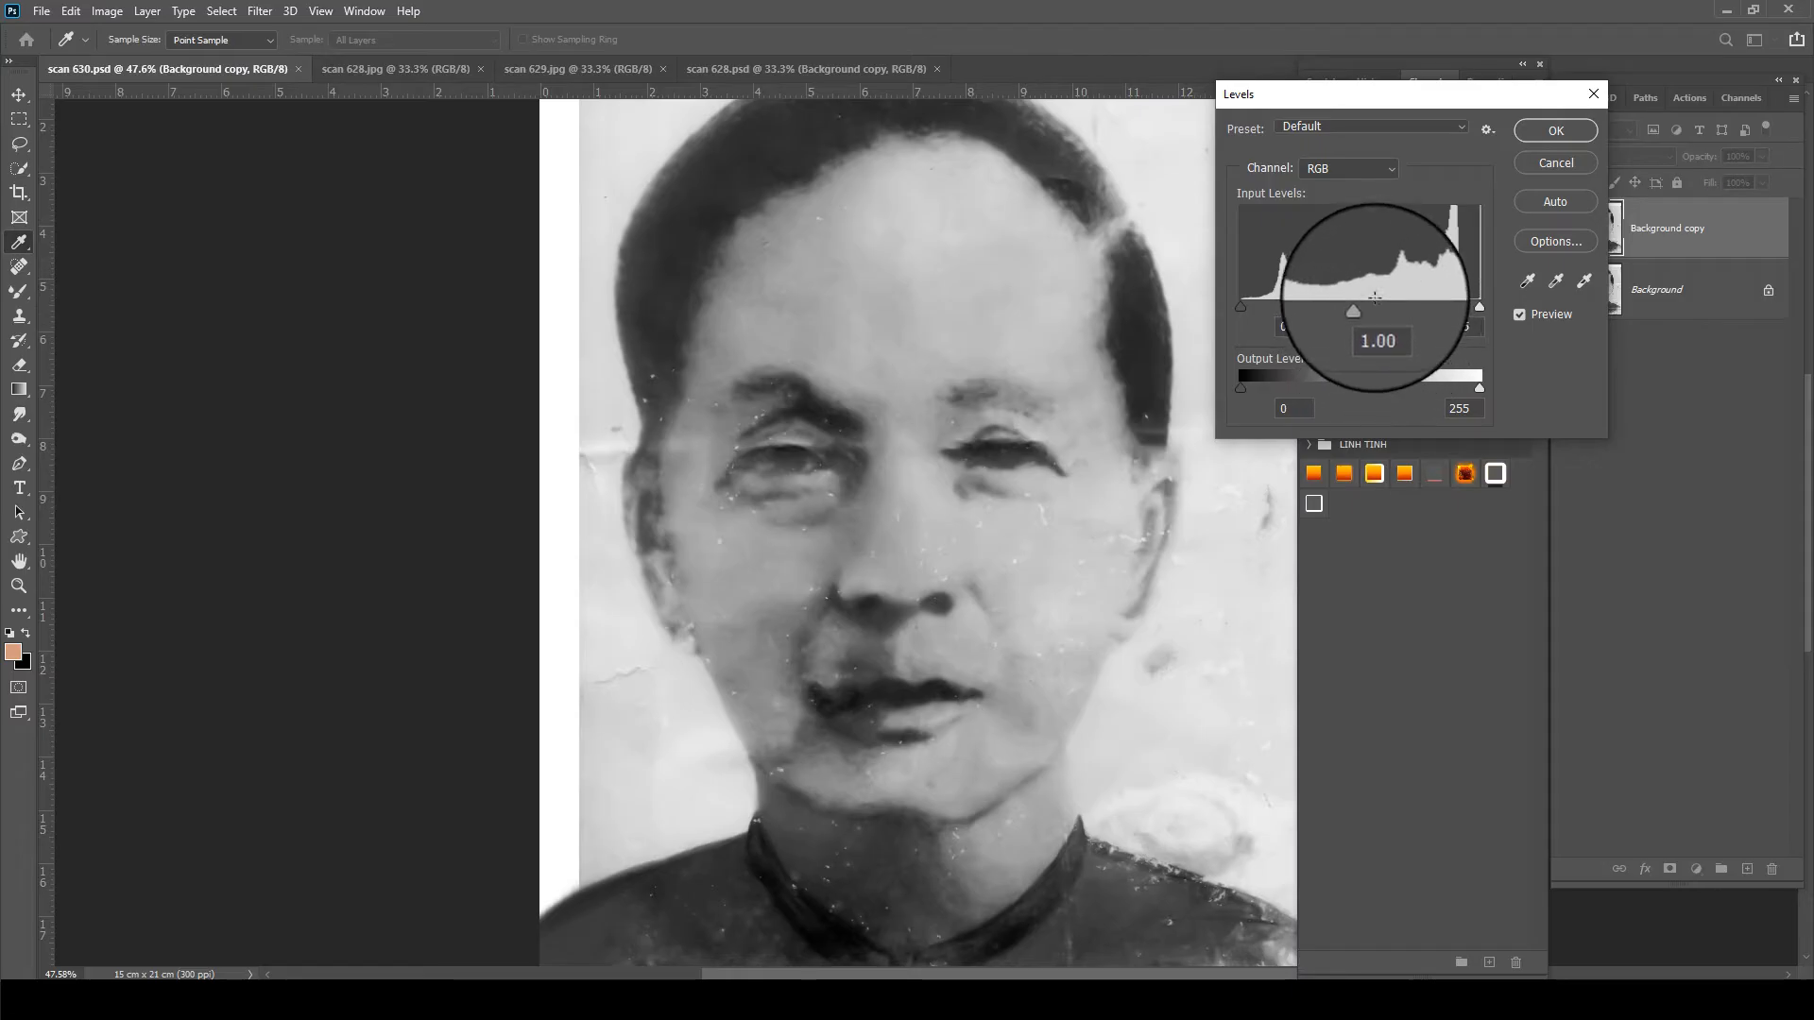
{"action": "left_click", "coordinate": [1377, 306]}
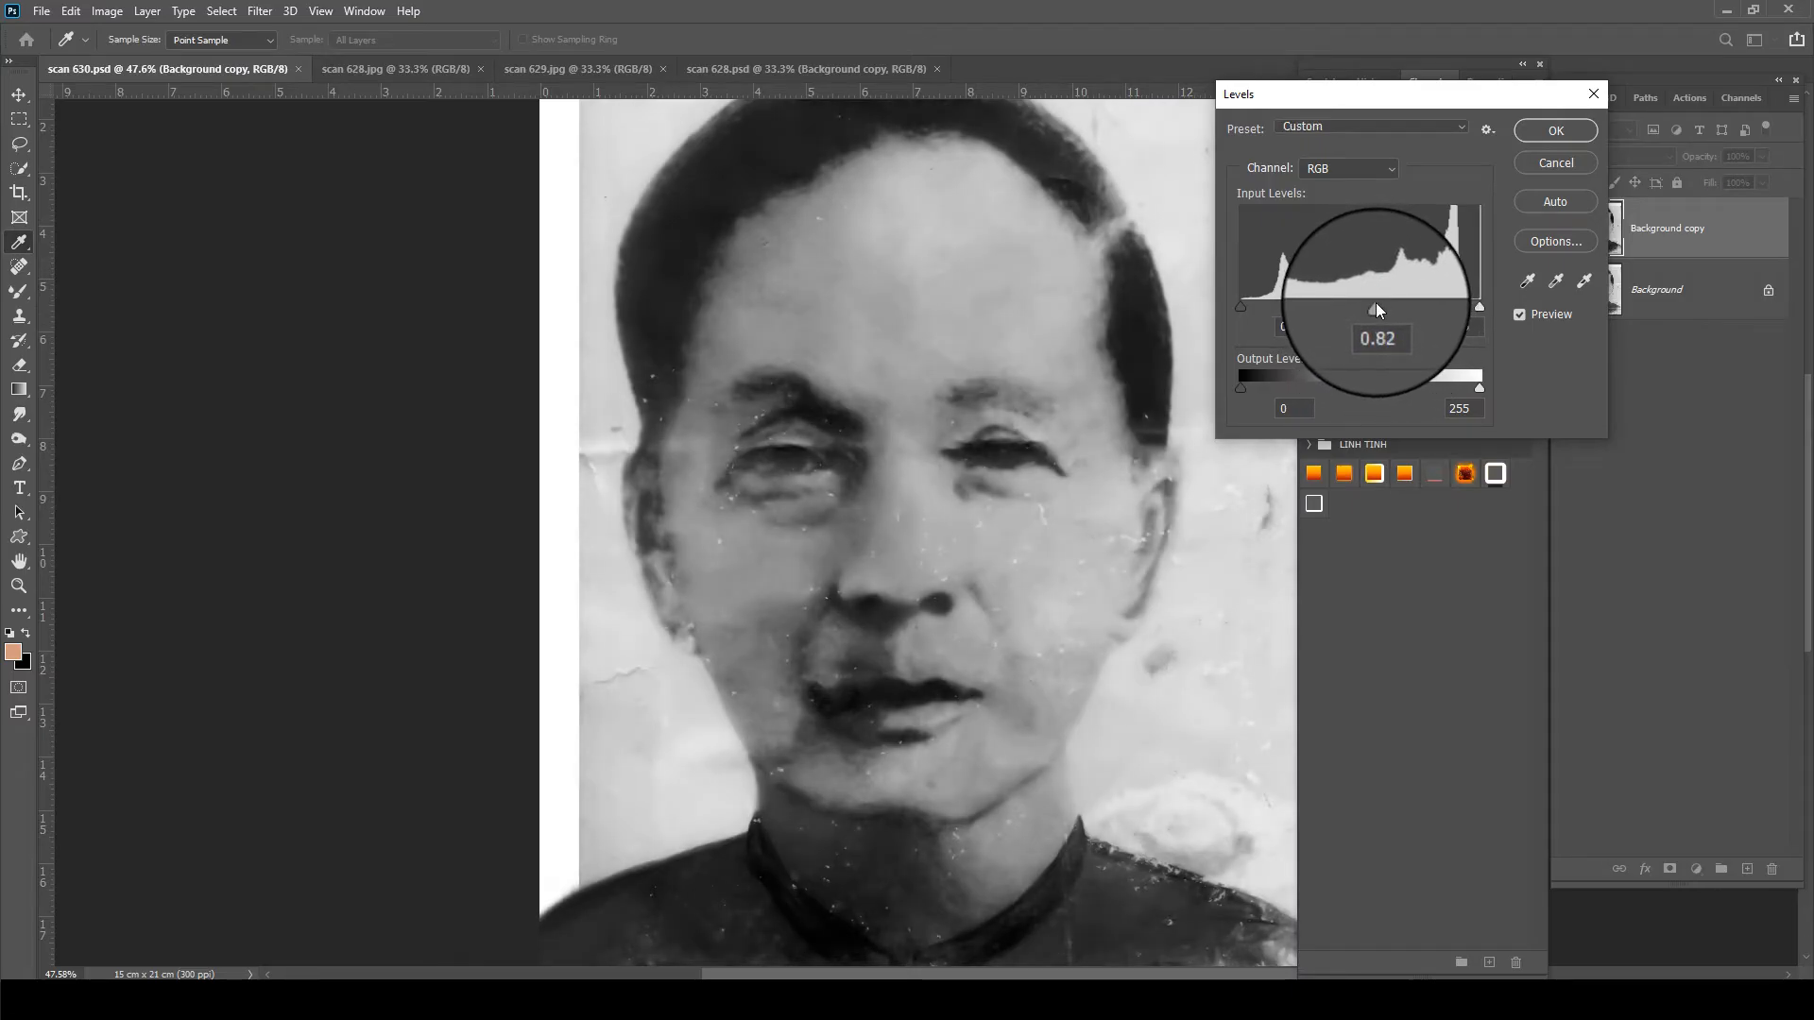
{"action": "left_click_drag", "start_coordinate": [1480, 306], "coordinate": [1450, 303]}
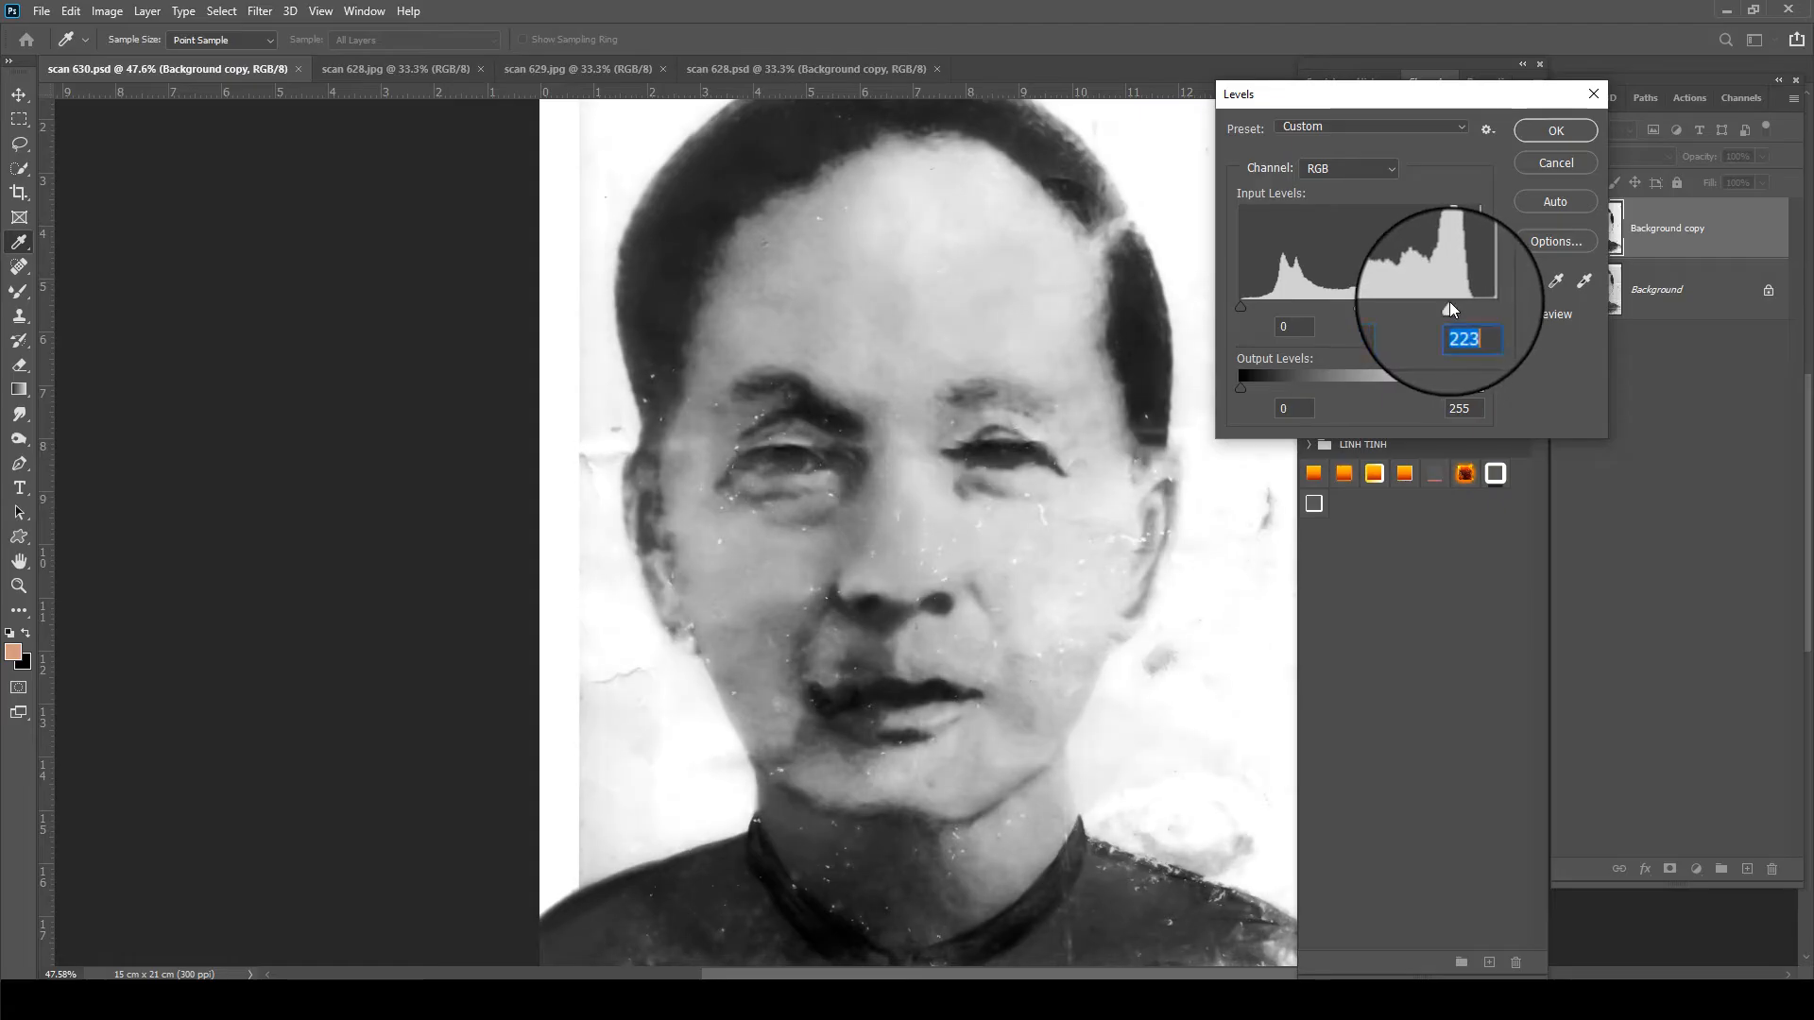
{"action": "key", "text": "Return"}
- Brighten the midtones with a Curves adjustment mapping input 126 to output 142, and save the file
{"action": "left_click", "coordinate": [106, 11]}
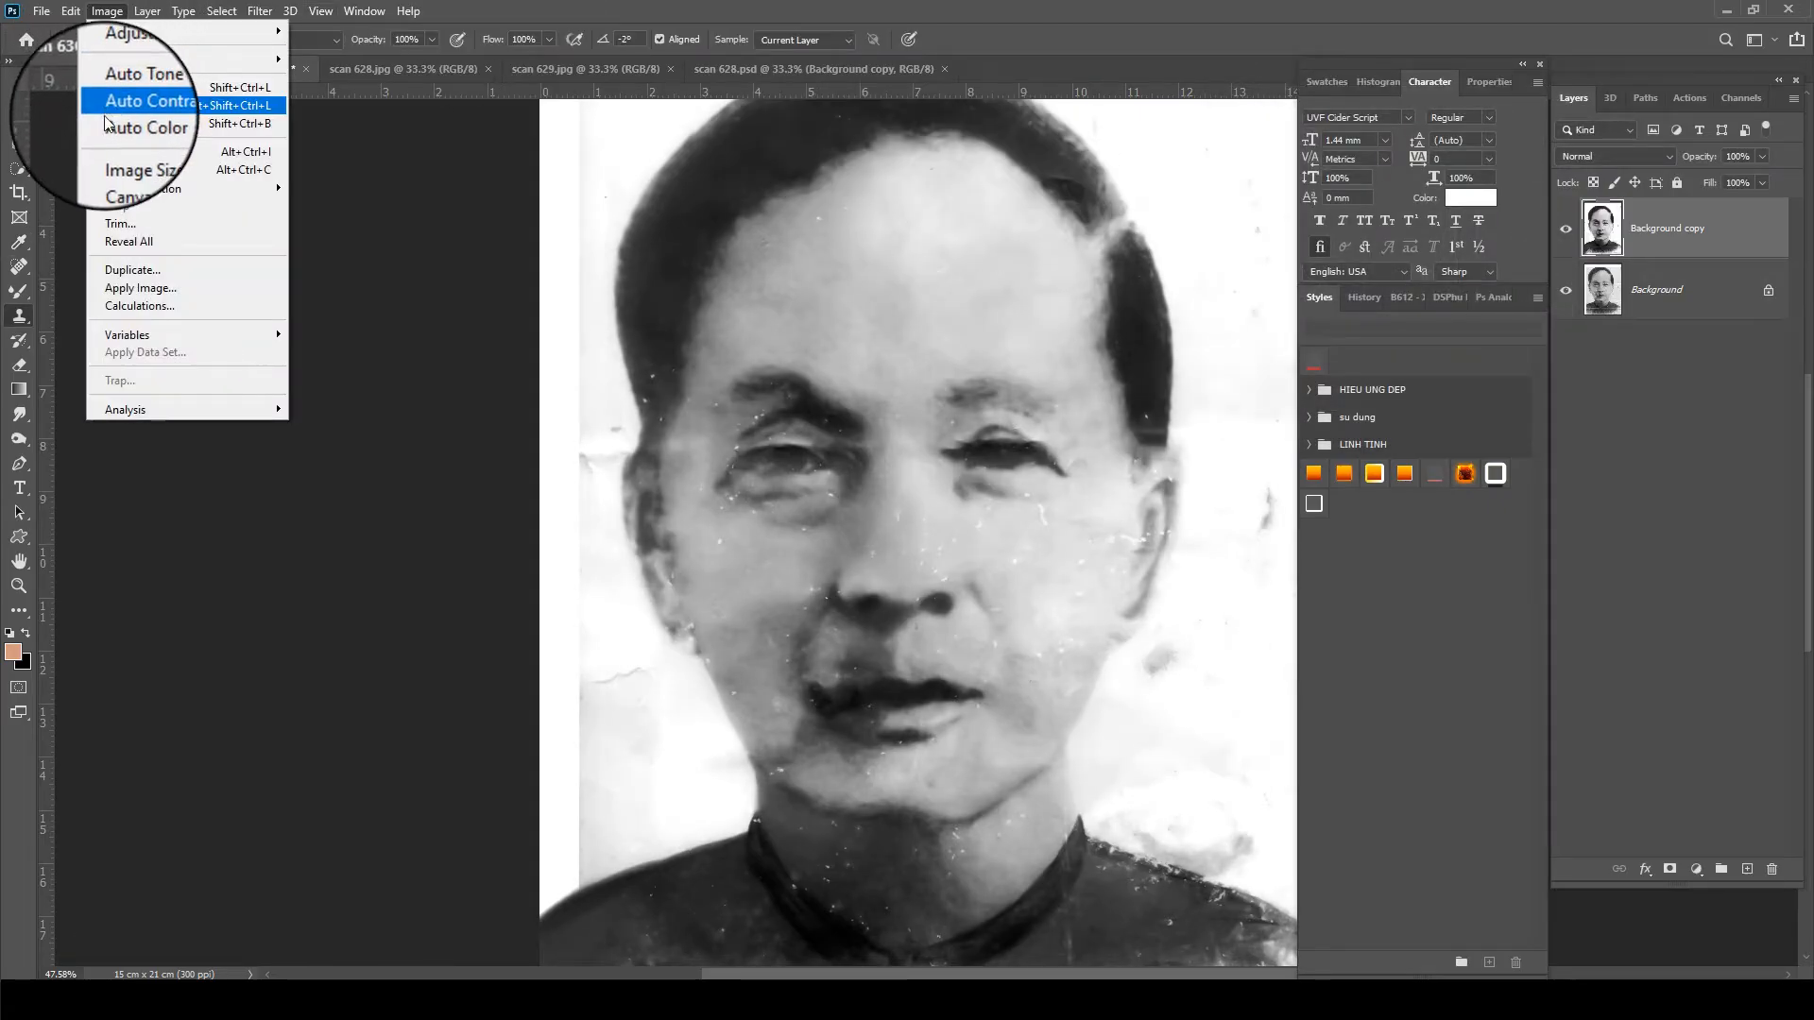
{"action": "mouse_move", "coordinate": [142, 59]}
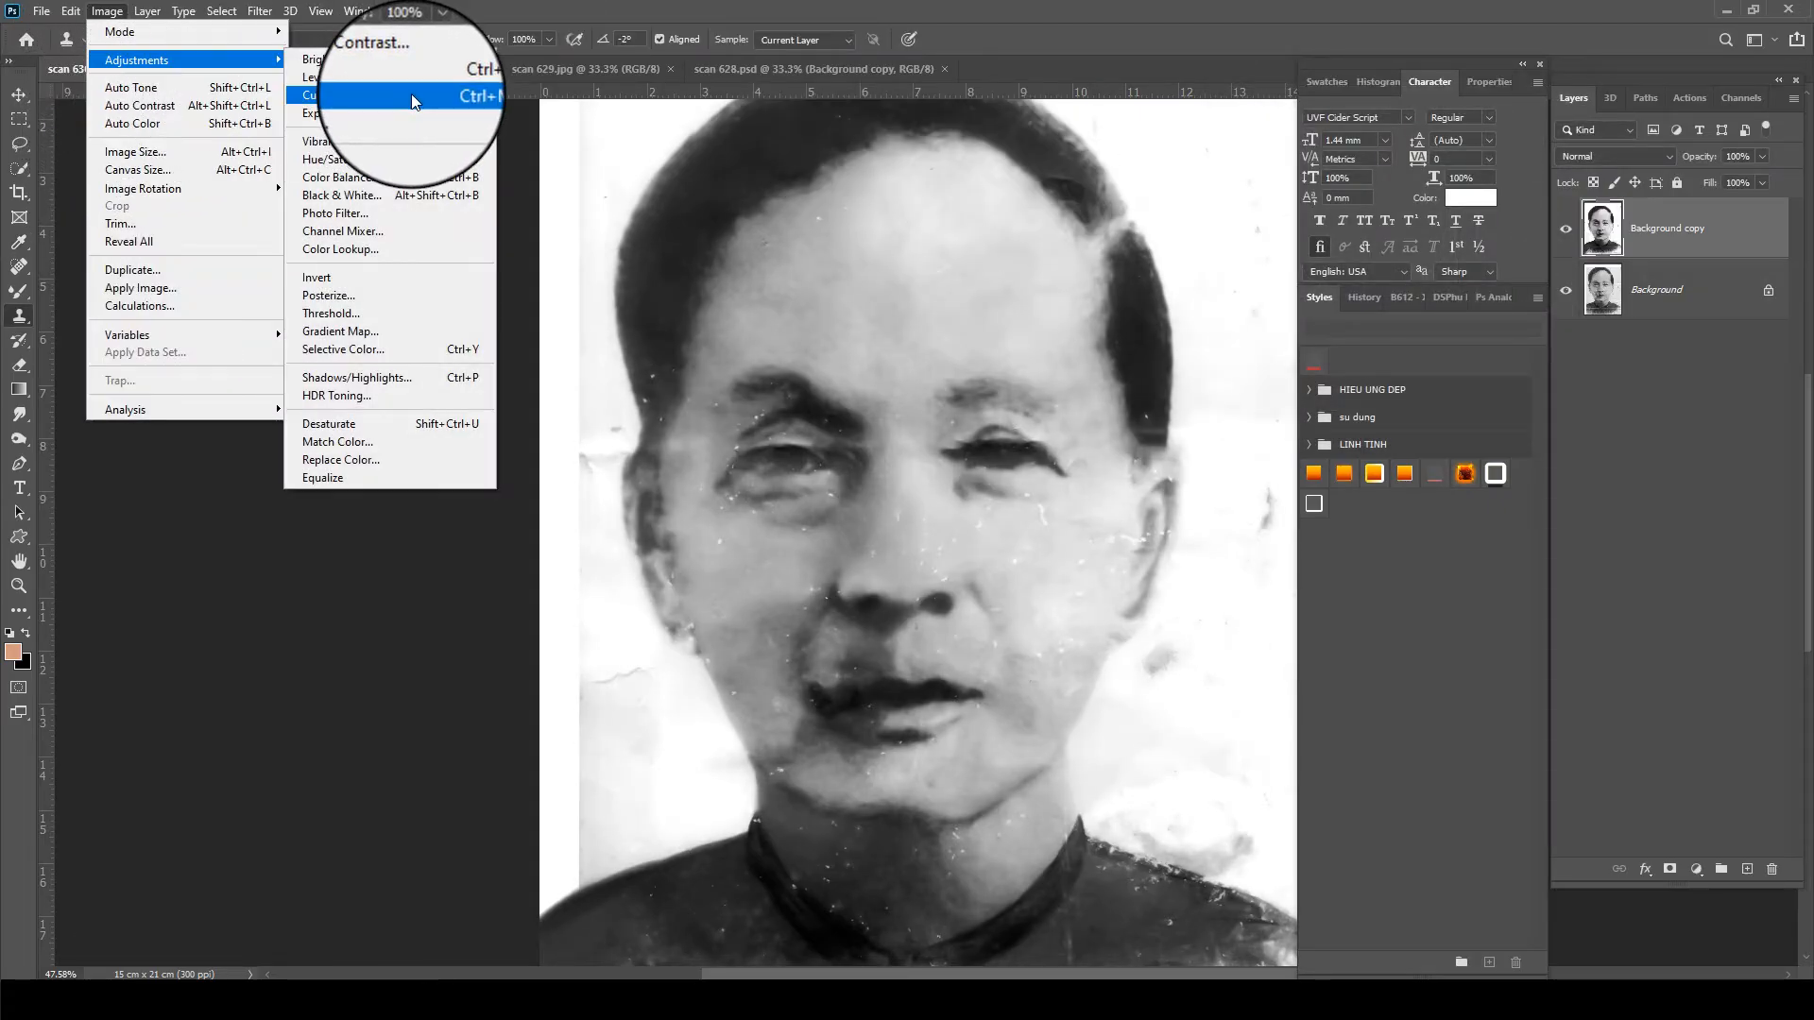
{"action": "left_click", "coordinate": [444, 94]}
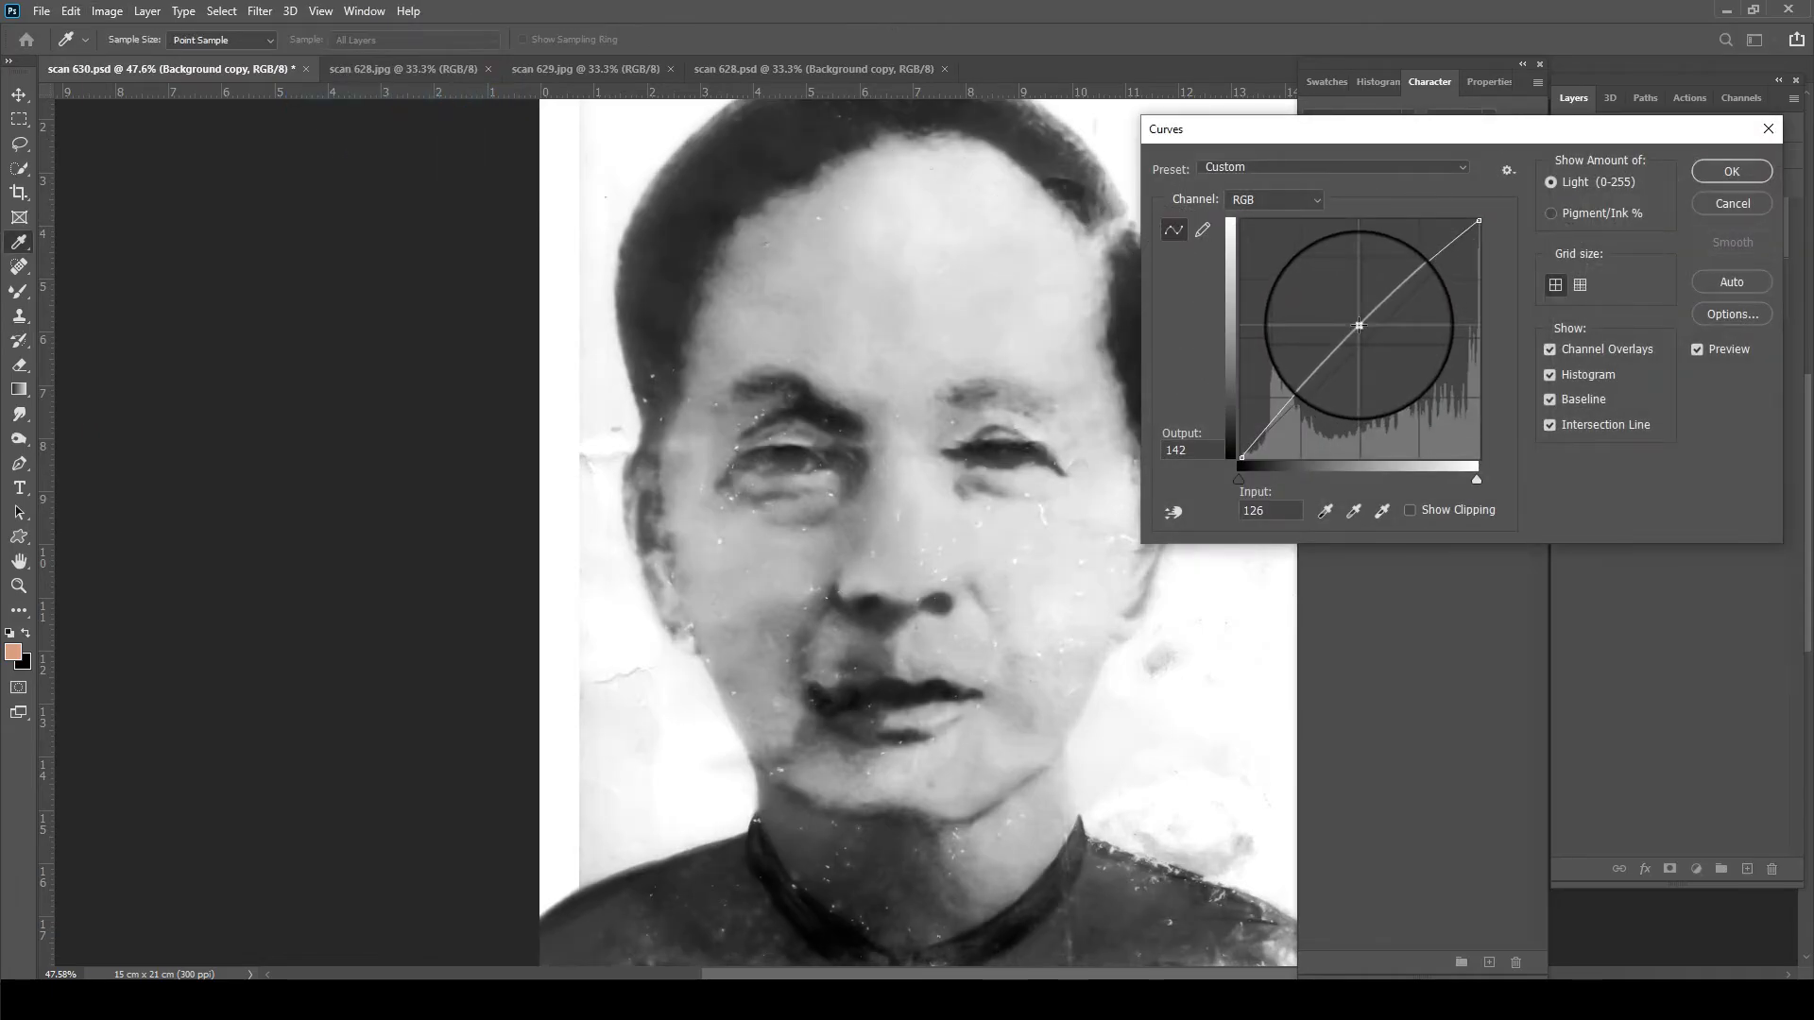
{"action": "key", "text": "Return"}
{"action": "key", "text": "ctrl+s"}
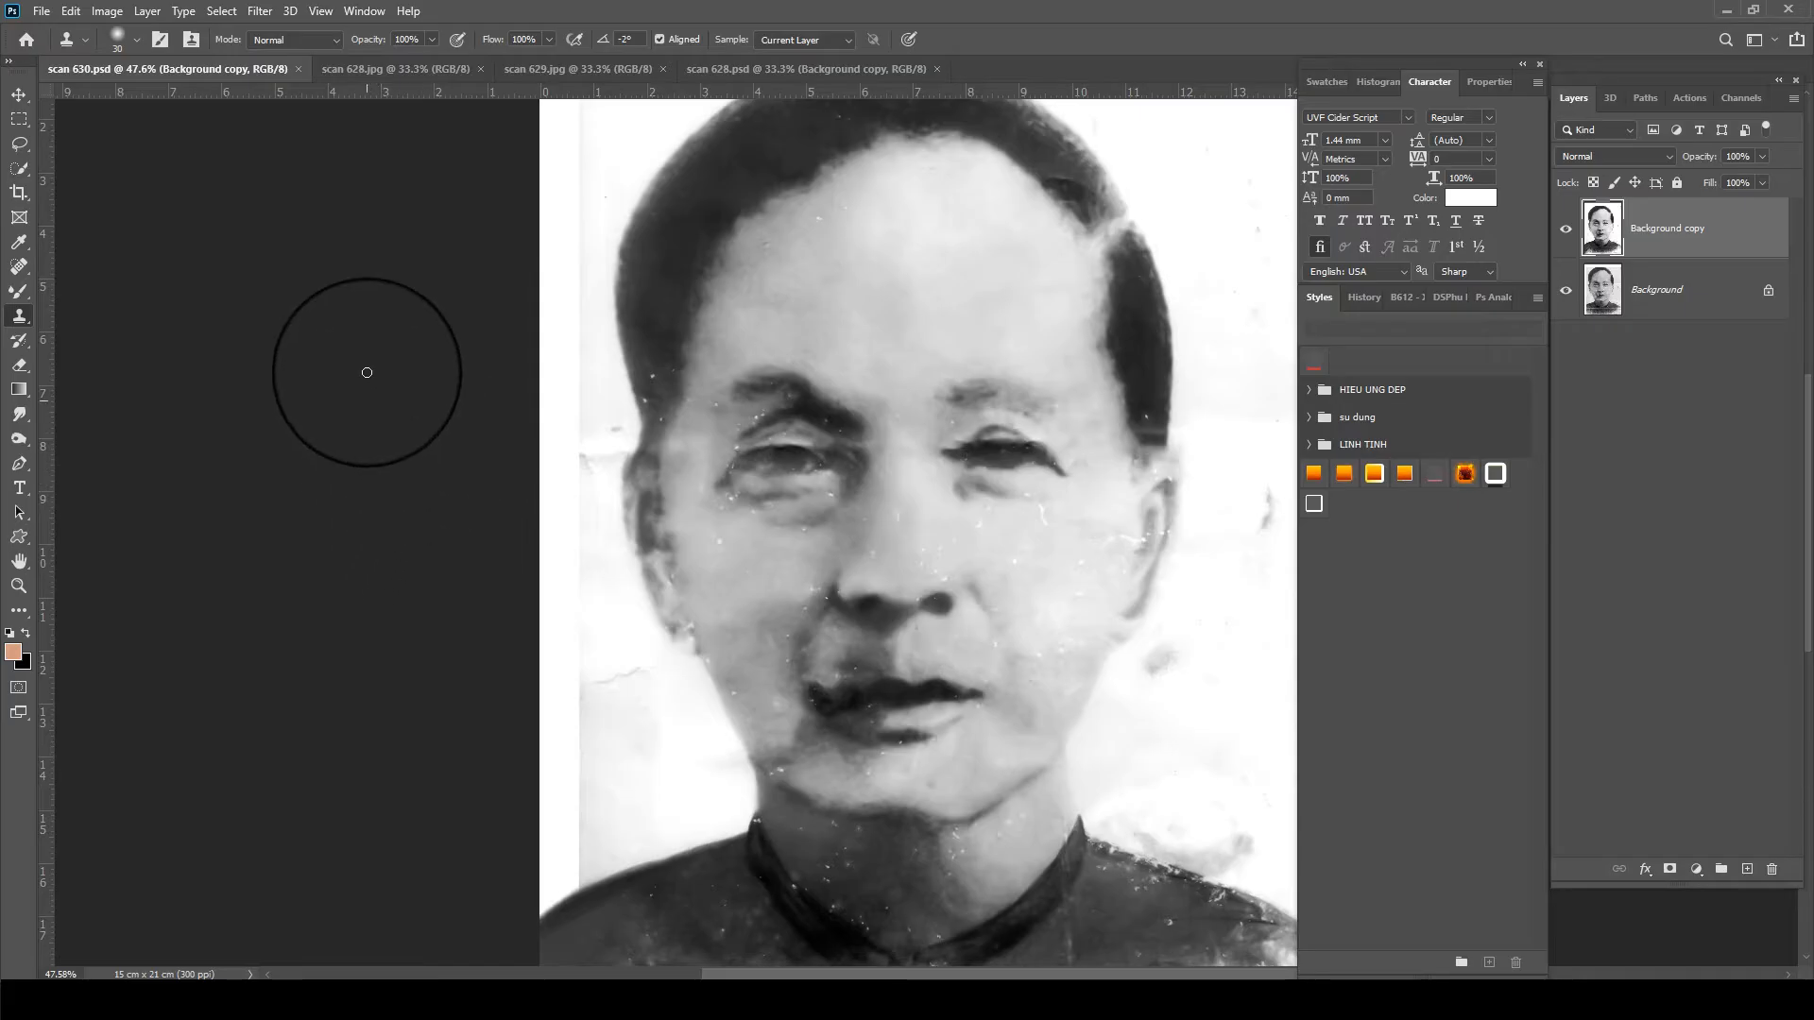
- Smooth the upper forehead and blend the marks along the hairline on the Background copy layer with the Mixer Brush
{"action": "right_click", "coordinate": [19, 296]}
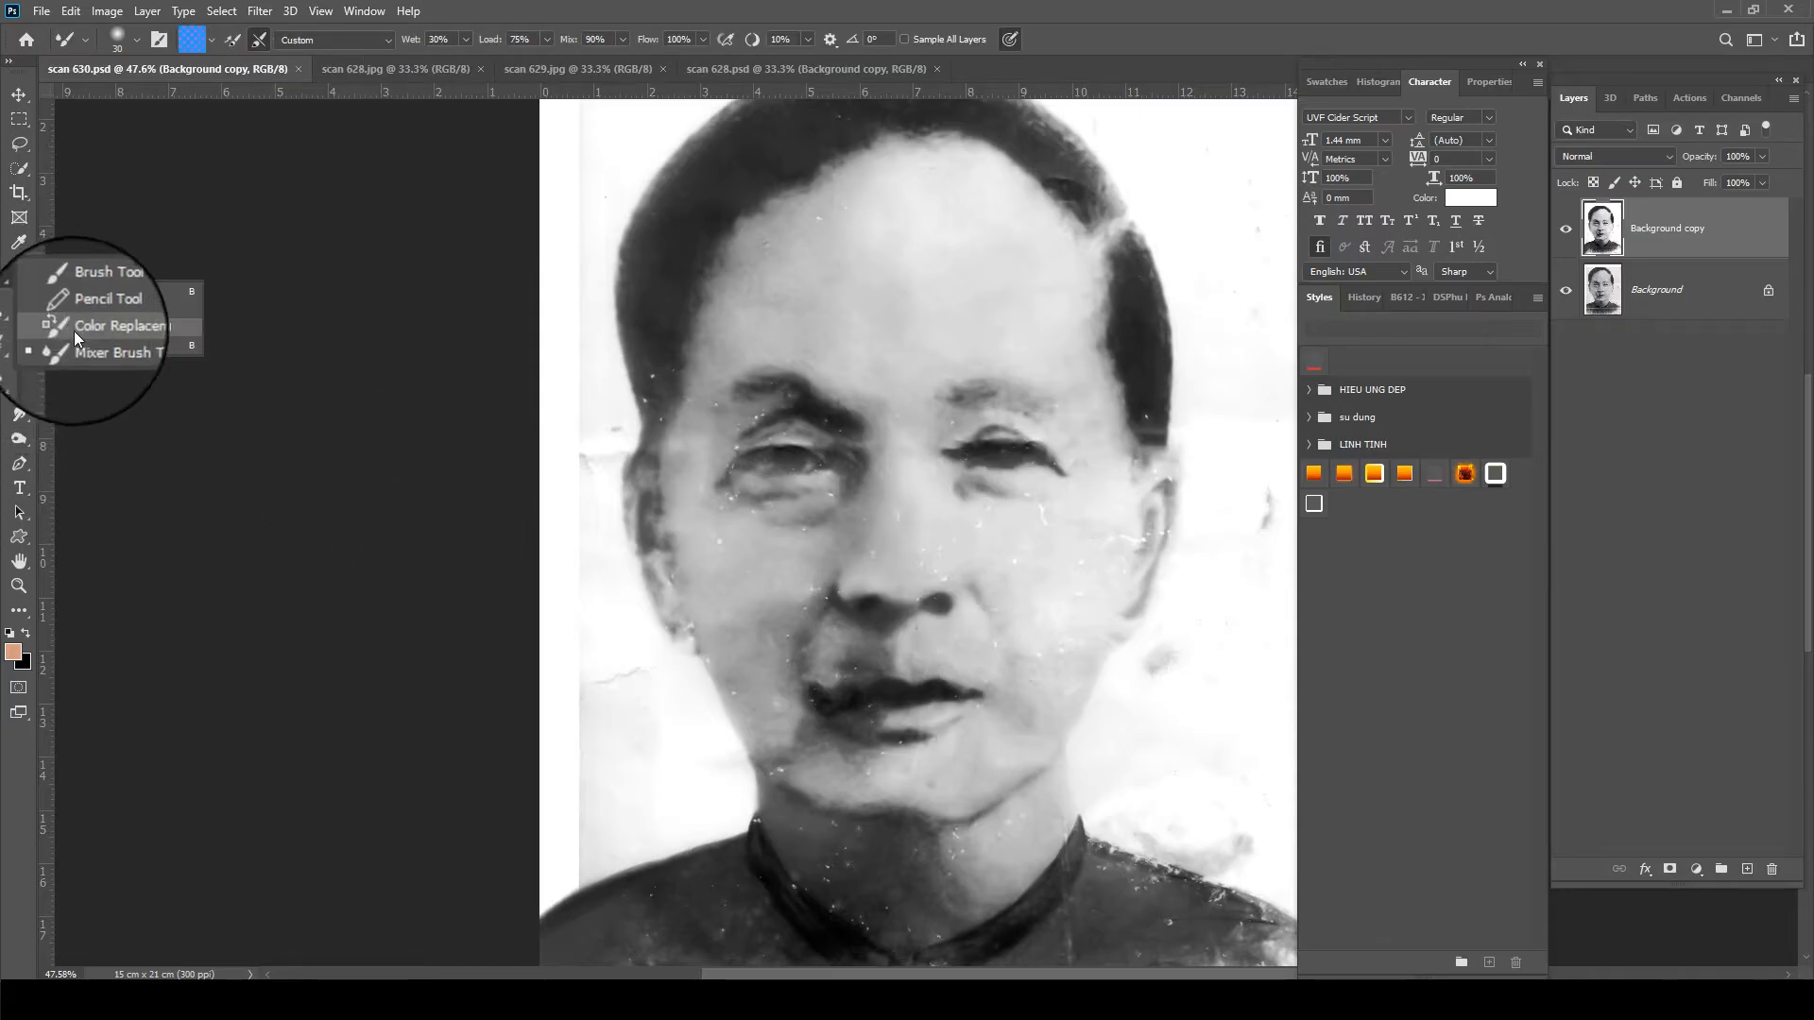
{"action": "left_click", "coordinate": [95, 345]}
{"action": "scroll", "coordinate": [939, 187], "scroll_direction": "up", "scroll_amount": 3}
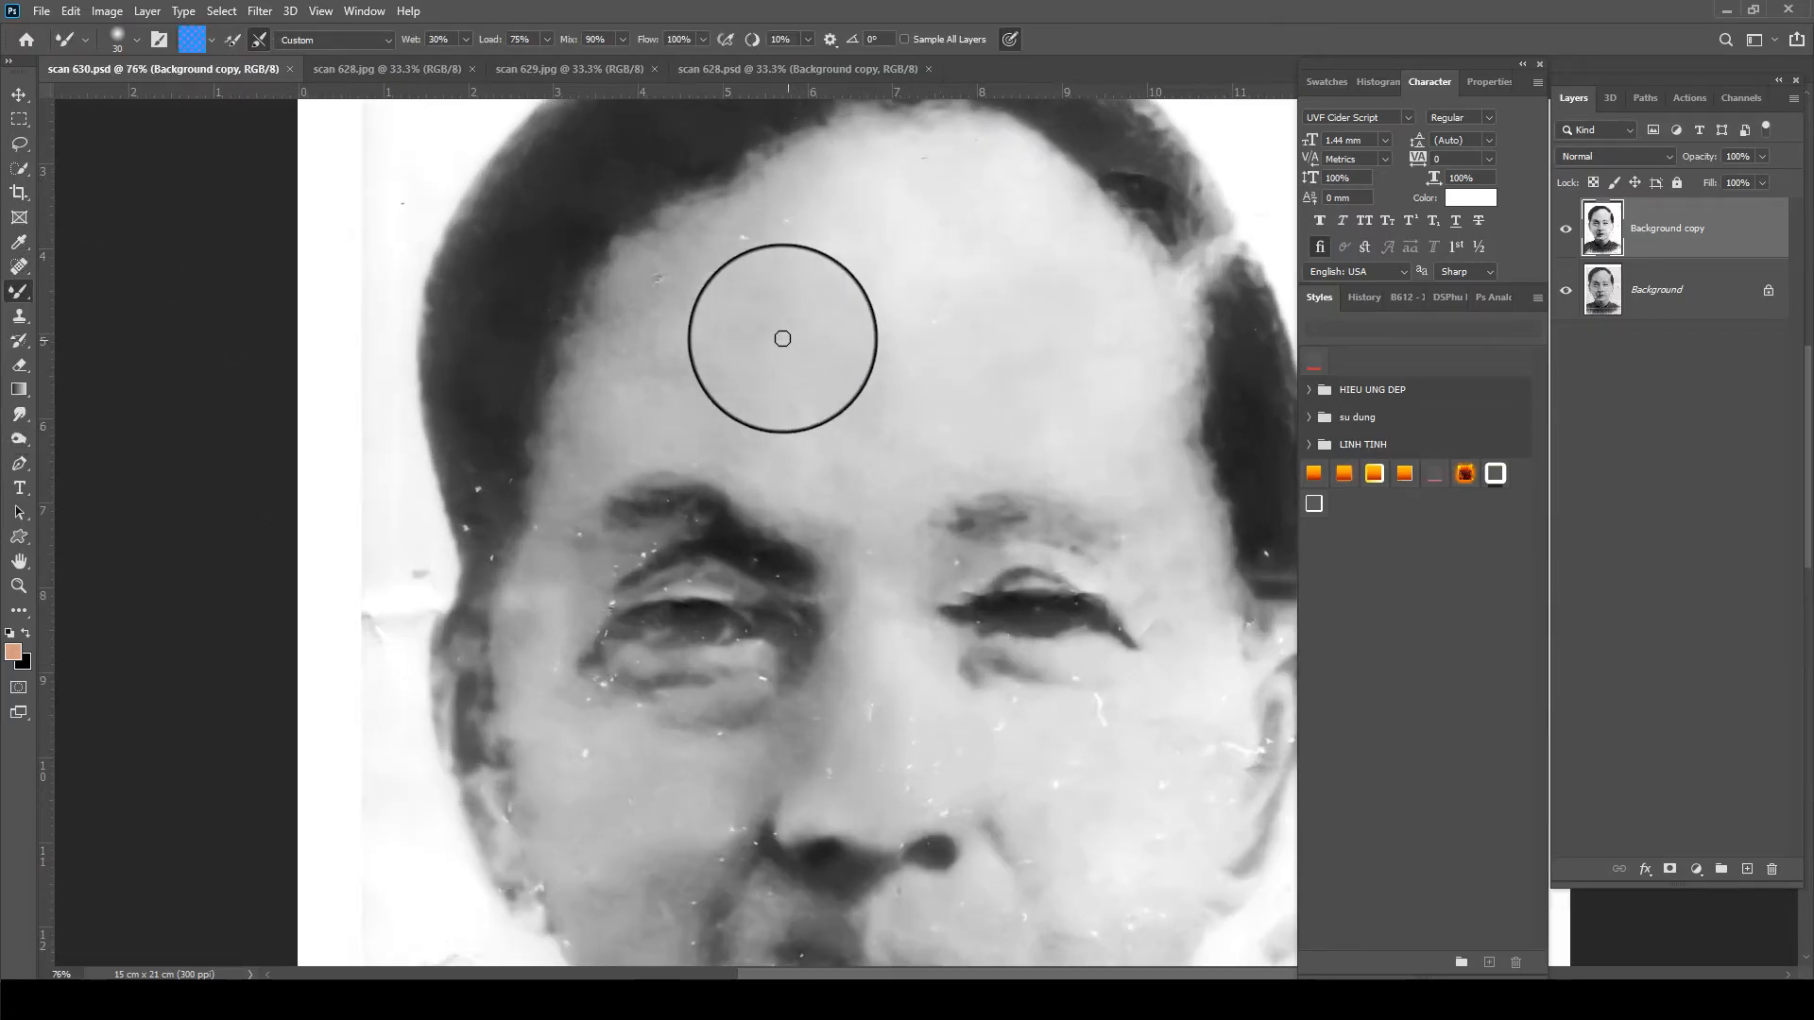
{"action": "left_click_drag", "start_coordinate": [661, 321], "coordinate": [774, 223]}
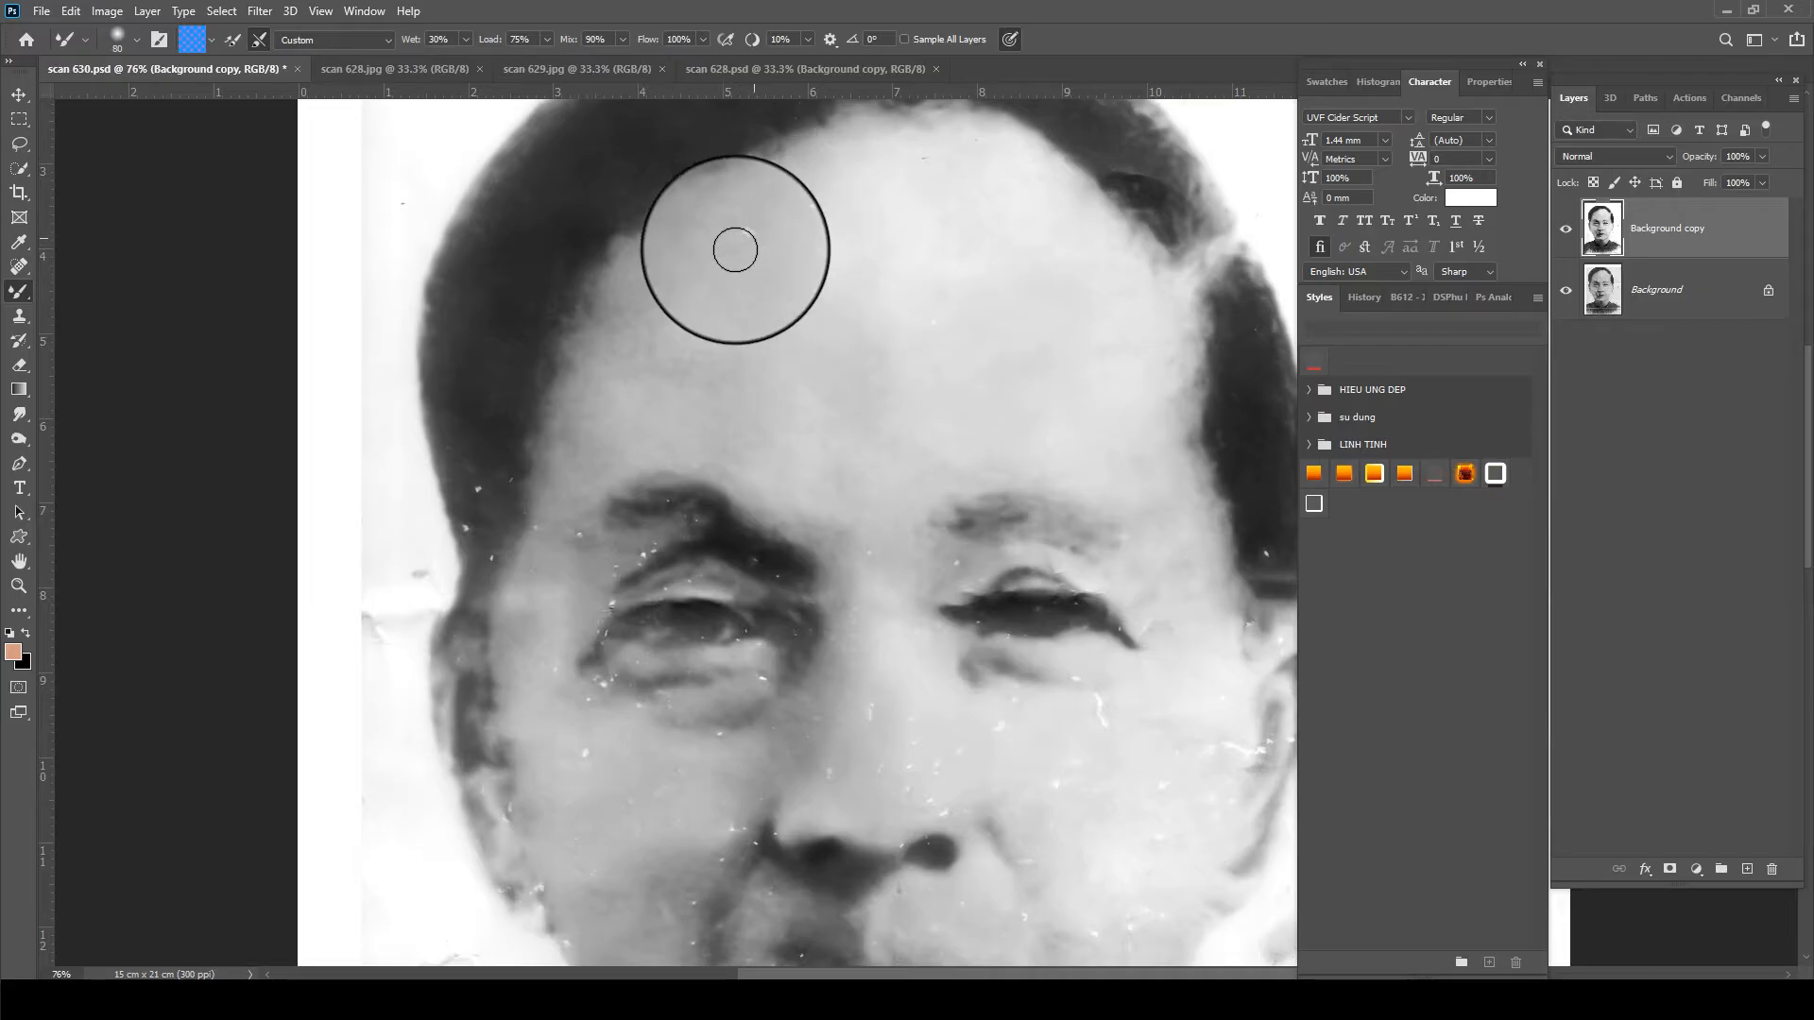
{"action": "key", "text": "]"}
{"action": "key", "text": "]"}
{"action": "left_click_drag", "start_coordinate": [629, 296], "coordinate": [949, 154]}
- Blend out the white specks on the left-hand temple hair and smooth the lower forehead down to the brows
{"action": "key", "text": "bracketleft"}
{"action": "key", "text": "bracketleft"}
{"action": "key", "text": "bracketleft"}
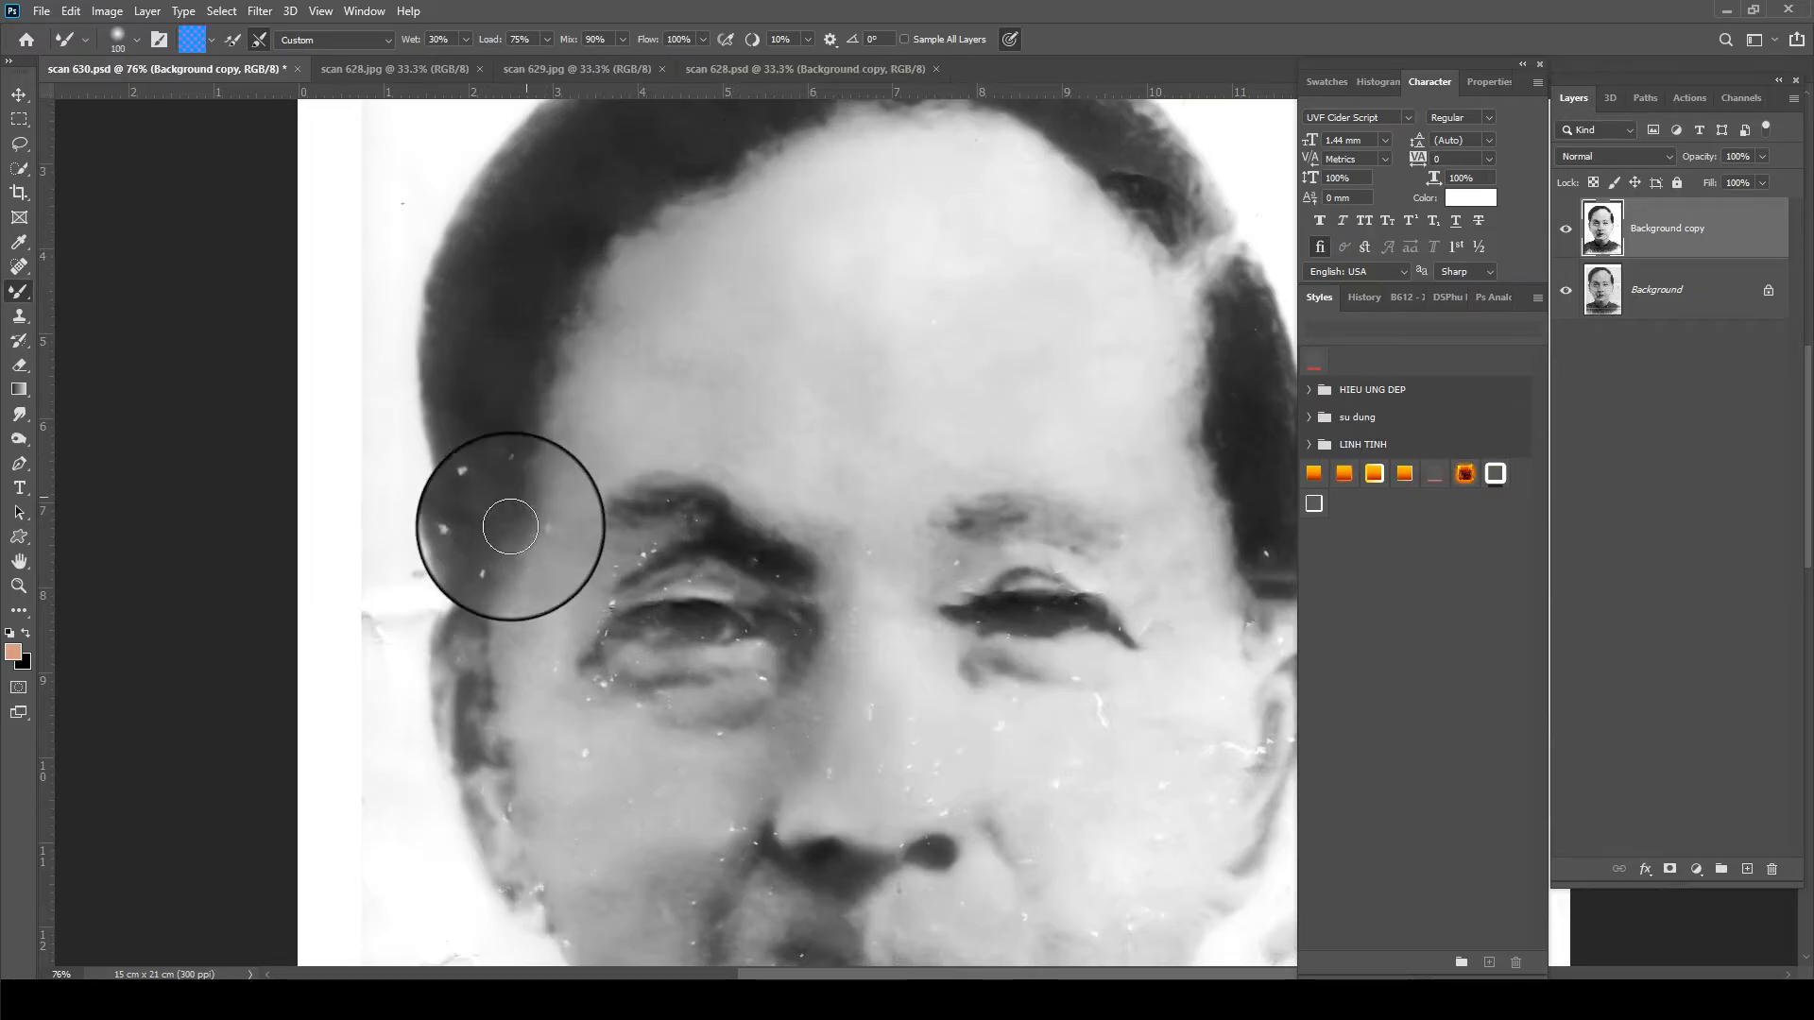
{"action": "mouse_move", "coordinate": [476, 503]}
{"action": "left_mouse_down"}
{"action": "mouse_move", "coordinate": [485, 452]}
{"action": "mouse_move", "coordinate": [513, 510]}
{"action": "mouse_move", "coordinate": [482, 539]}
{"action": "mouse_move", "coordinate": [469, 487]}
{"action": "mouse_move", "coordinate": [522, 571]}
{"action": "mouse_move", "coordinate": [640, 540]}
{"action": "mouse_move", "coordinate": [635, 568]}
{"action": "mouse_move", "coordinate": [608, 555]}
{"action": "mouse_move", "coordinate": [727, 582]}
{"action": "mouse_move", "coordinate": [682, 573]}
{"action": "mouse_move", "coordinate": [675, 547]}
{"action": "mouse_move", "coordinate": [630, 562]}
{"action": "mouse_move", "coordinate": [593, 520]}
{"action": "mouse_move", "coordinate": [566, 547]}
{"action": "mouse_move", "coordinate": [676, 531]}
{"action": "mouse_move", "coordinate": [781, 566]}
{"action": "mouse_move", "coordinate": [606, 599]}
{"action": "mouse_move", "coordinate": [589, 640]}
{"action": "mouse_move", "coordinate": [594, 589]}
{"action": "mouse_move", "coordinate": [625, 690]}
{"action": "mouse_move", "coordinate": [592, 675]}
{"action": "mouse_move", "coordinate": [652, 696]}
{"action": "mouse_move", "coordinate": [758, 680]}
{"action": "mouse_move", "coordinate": [694, 695]}
{"action": "mouse_move", "coordinate": [585, 653]}
{"action": "mouse_move", "coordinate": [767, 647]}
{"action": "mouse_move", "coordinate": [790, 666]}
{"action": "mouse_move", "coordinate": [725, 411]}
{"action": "left_mouse_up"}
{"action": "key", "text": "bracketleft"}
{"action": "key", "text": "bracketleft"}
{"action": "key", "text": "bracketright"}
{"action": "key", "text": "bracketleft"}
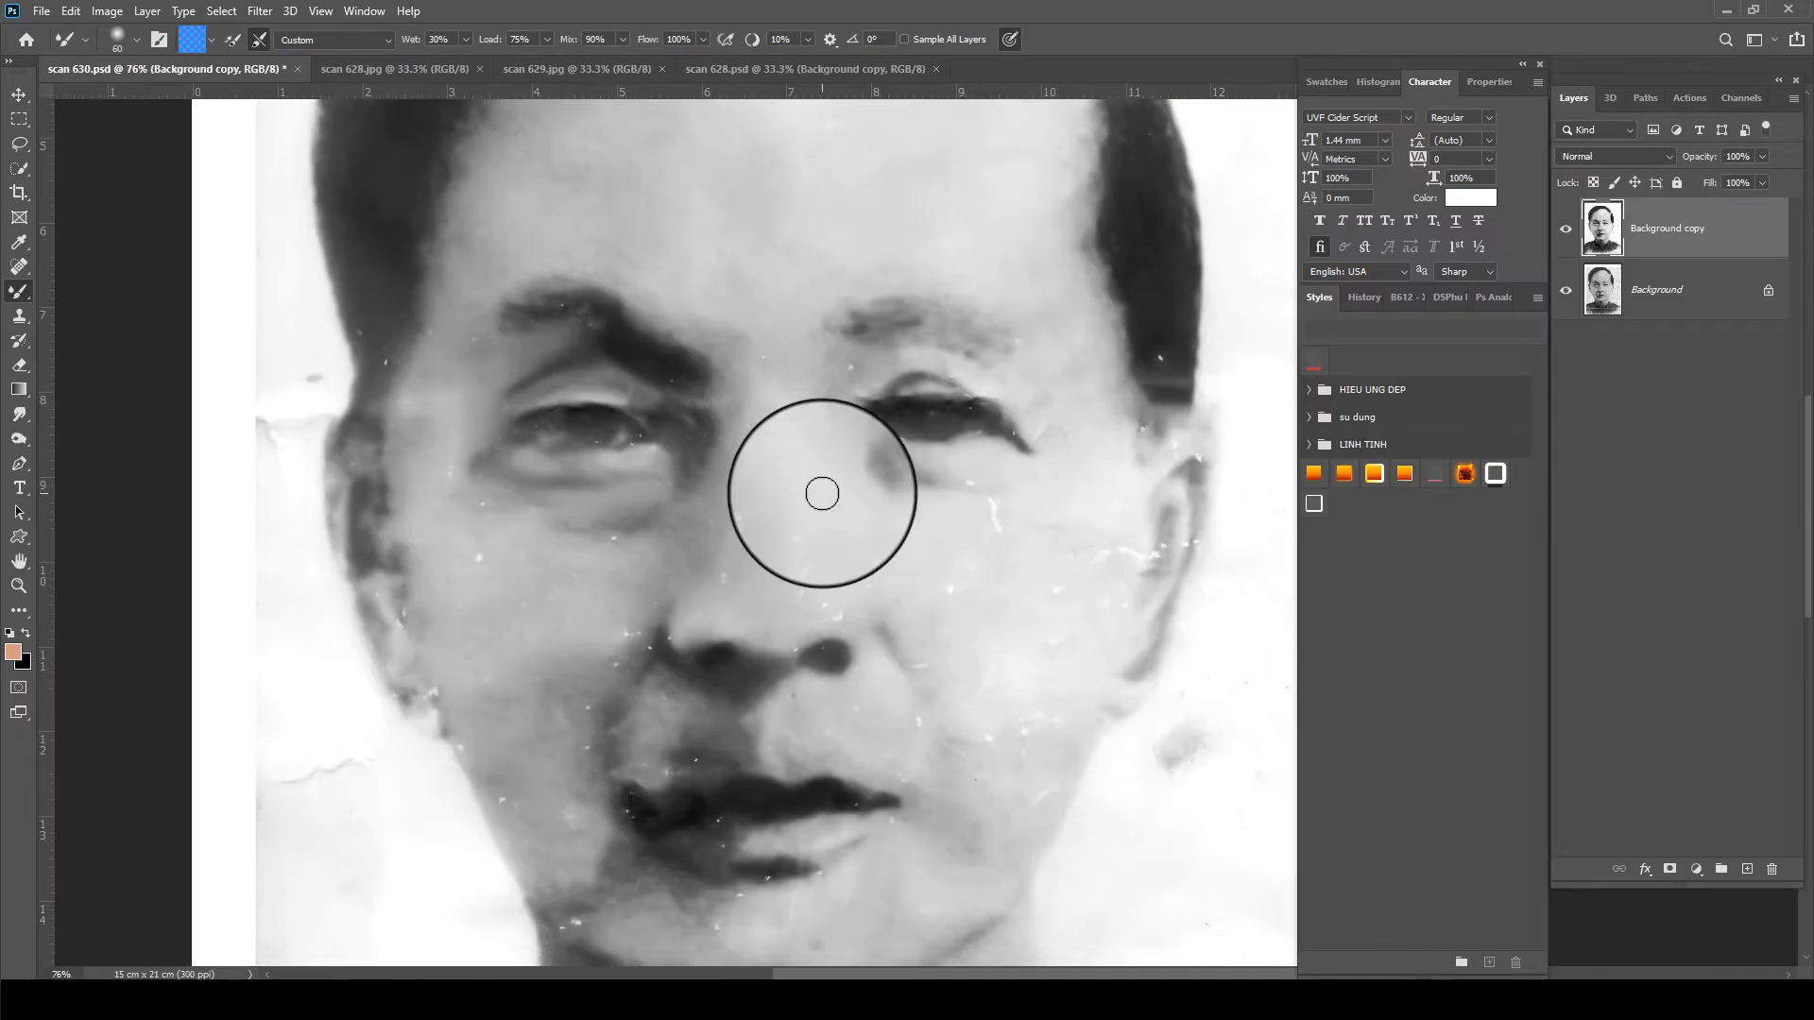
- Try to blend the marks around the right-hand eye and upper cheek, and undo the strokes
{"action": "mouse_move", "coordinate": [826, 520]}
{"action": "left_mouse_down"}
{"action": "mouse_move", "coordinate": [774, 491]}
{"action": "mouse_move", "coordinate": [768, 523]}
{"action": "mouse_move", "coordinate": [762, 466]}
{"action": "mouse_move", "coordinate": [808, 598]}
{"action": "mouse_move", "coordinate": [828, 558]}
{"action": "mouse_move", "coordinate": [818, 501]}
{"action": "mouse_move", "coordinate": [873, 538]}
{"action": "mouse_move", "coordinate": [861, 505]}
{"action": "mouse_move", "coordinate": [999, 502]}
{"action": "mouse_move", "coordinate": [884, 488]}
{"action": "mouse_move", "coordinate": [1076, 467]}
{"action": "left_mouse_up"}
{"action": "key", "text": "ctrl+z"}
{"action": "scroll", "coordinate": [1025, 418], "scroll_direction": "up", "scroll_amount": 2}
{"action": "key", "text": "bracketleft"}
{"action": "key", "text": "bracketleft"}
{"action": "key", "text": "bracketleft"}
{"action": "key", "text": "bracketleft"}
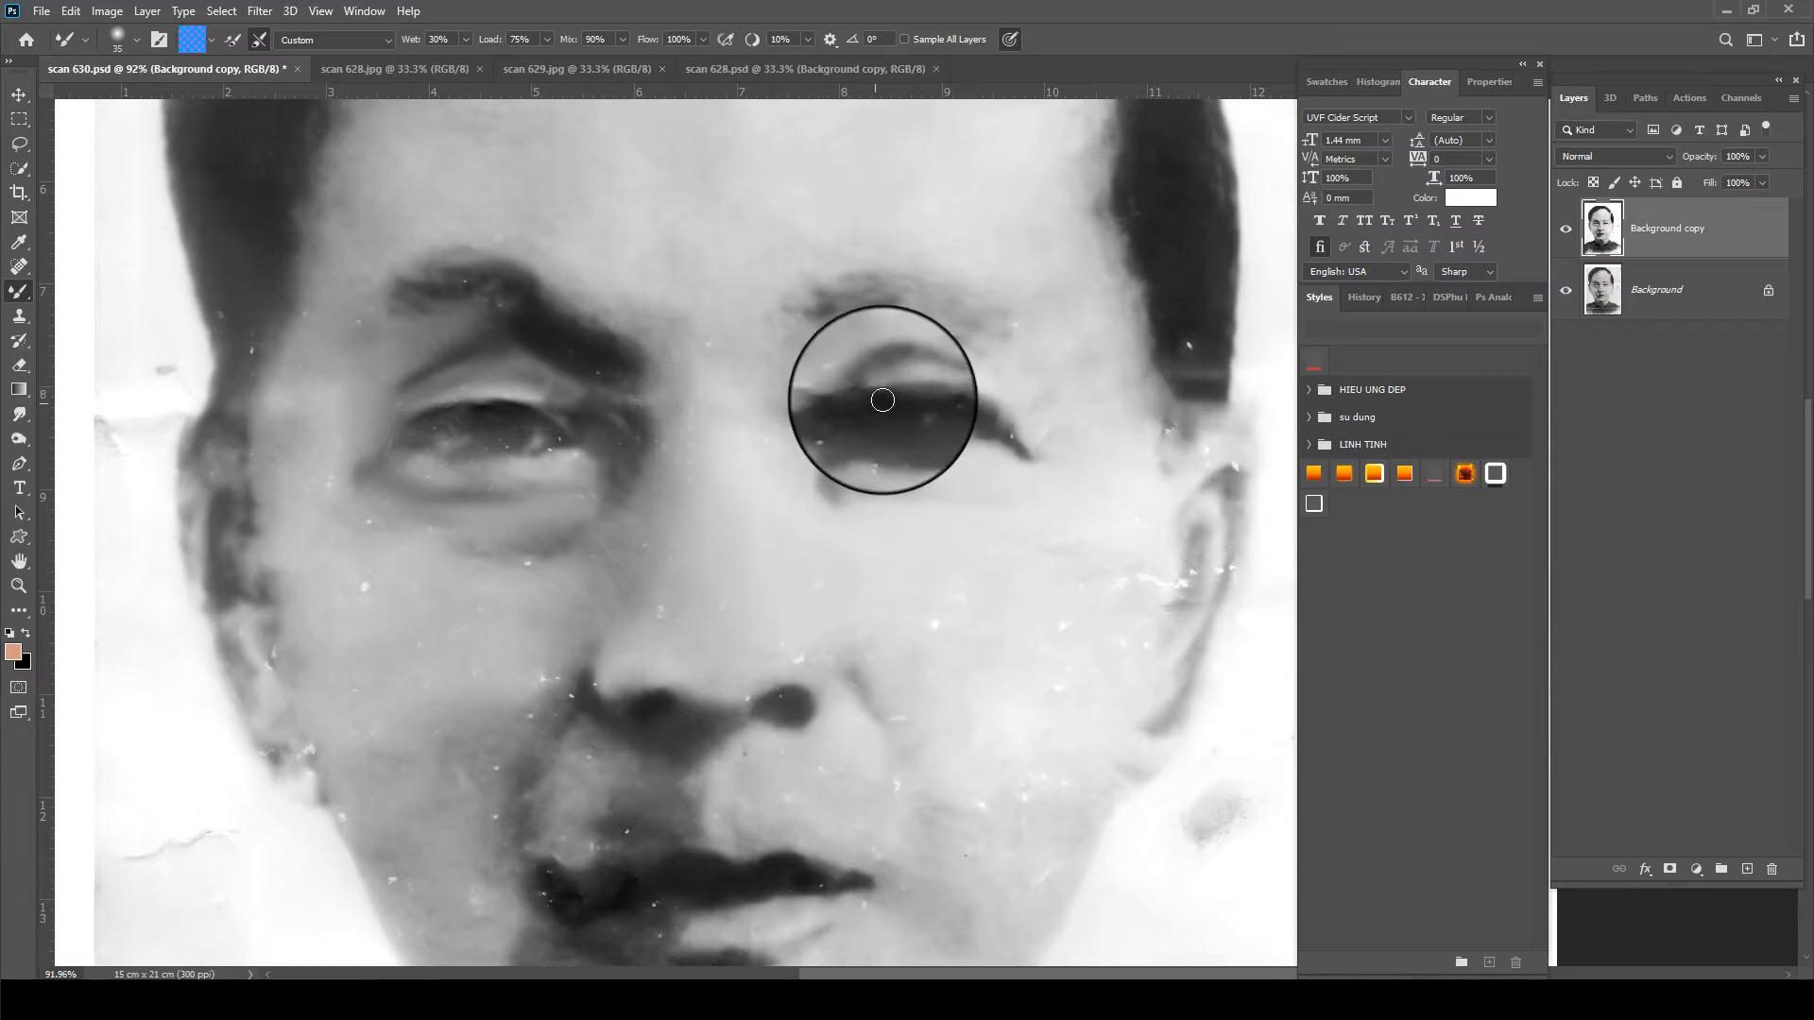
{"action": "key", "text": "ctrl+z"}
- Smooth the skin beside the nose, beneath the left-hand eye and down the left-hand cheek to the nose fold
{"action": "key", "text": "bracketright"}
{"action": "key", "text": "bracketright"}
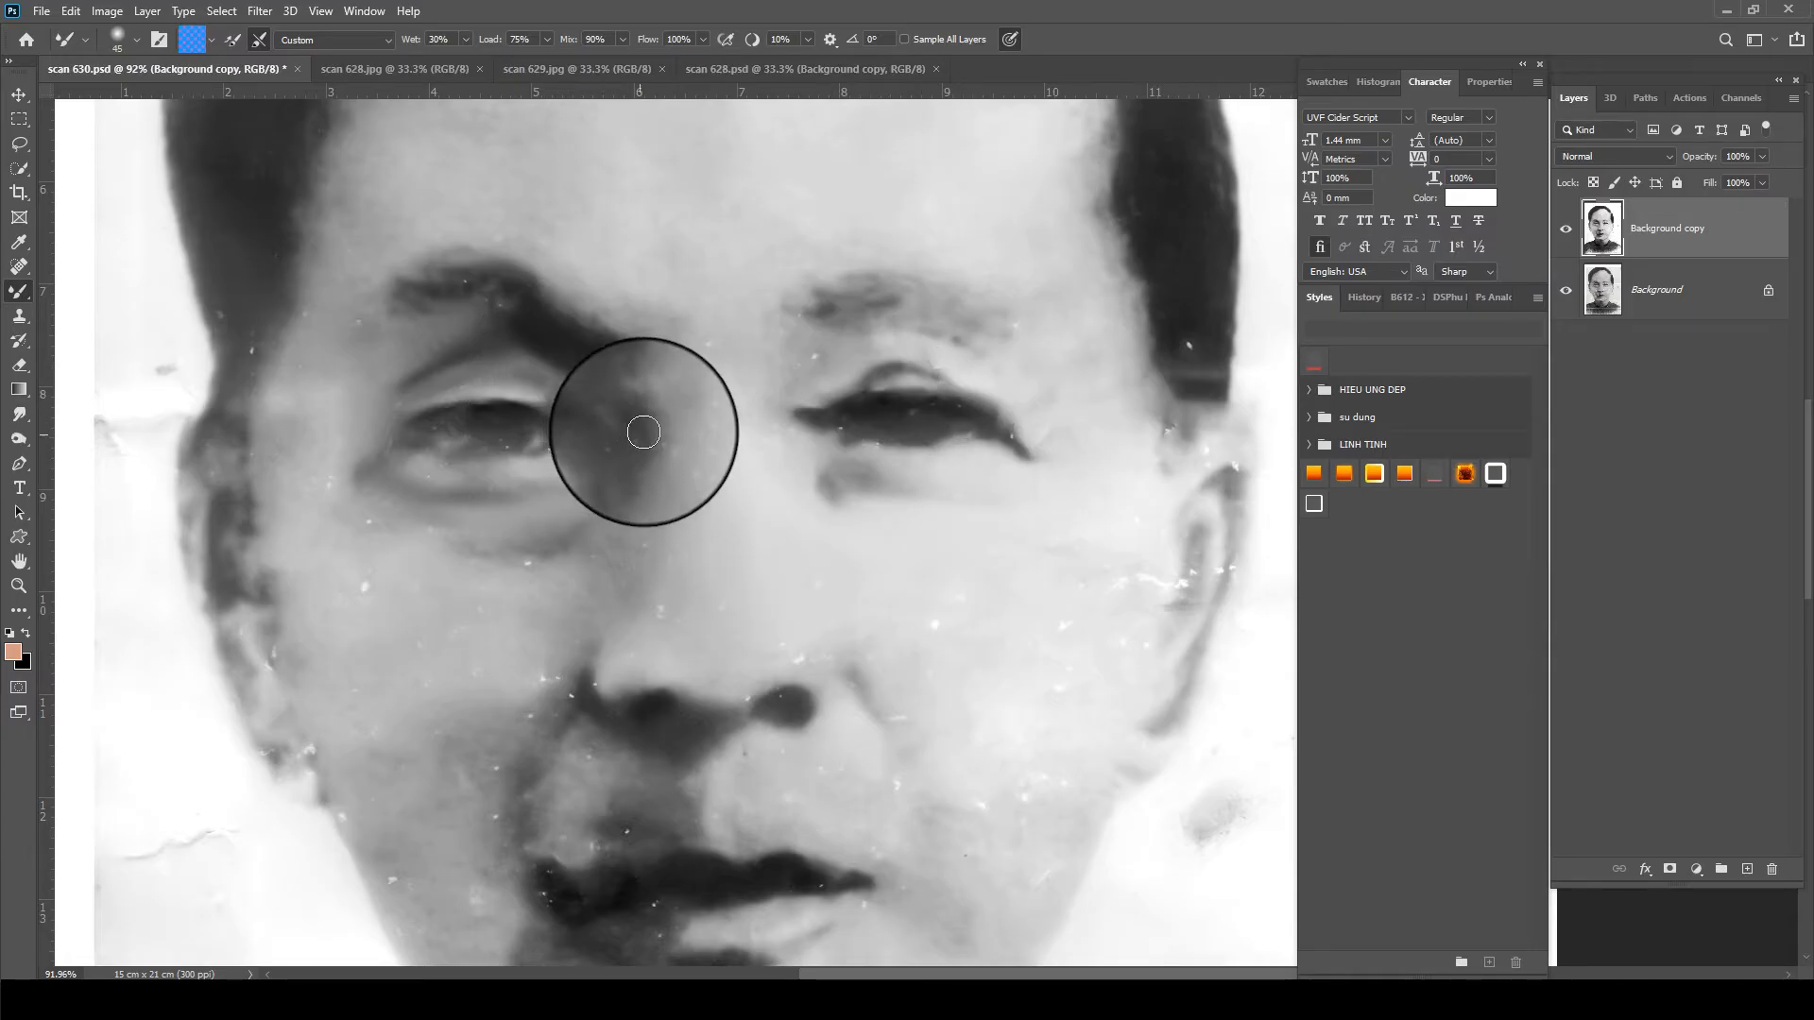
{"action": "scroll", "coordinate": [639, 548], "scroll_direction": "down", "scroll_amount": 1}
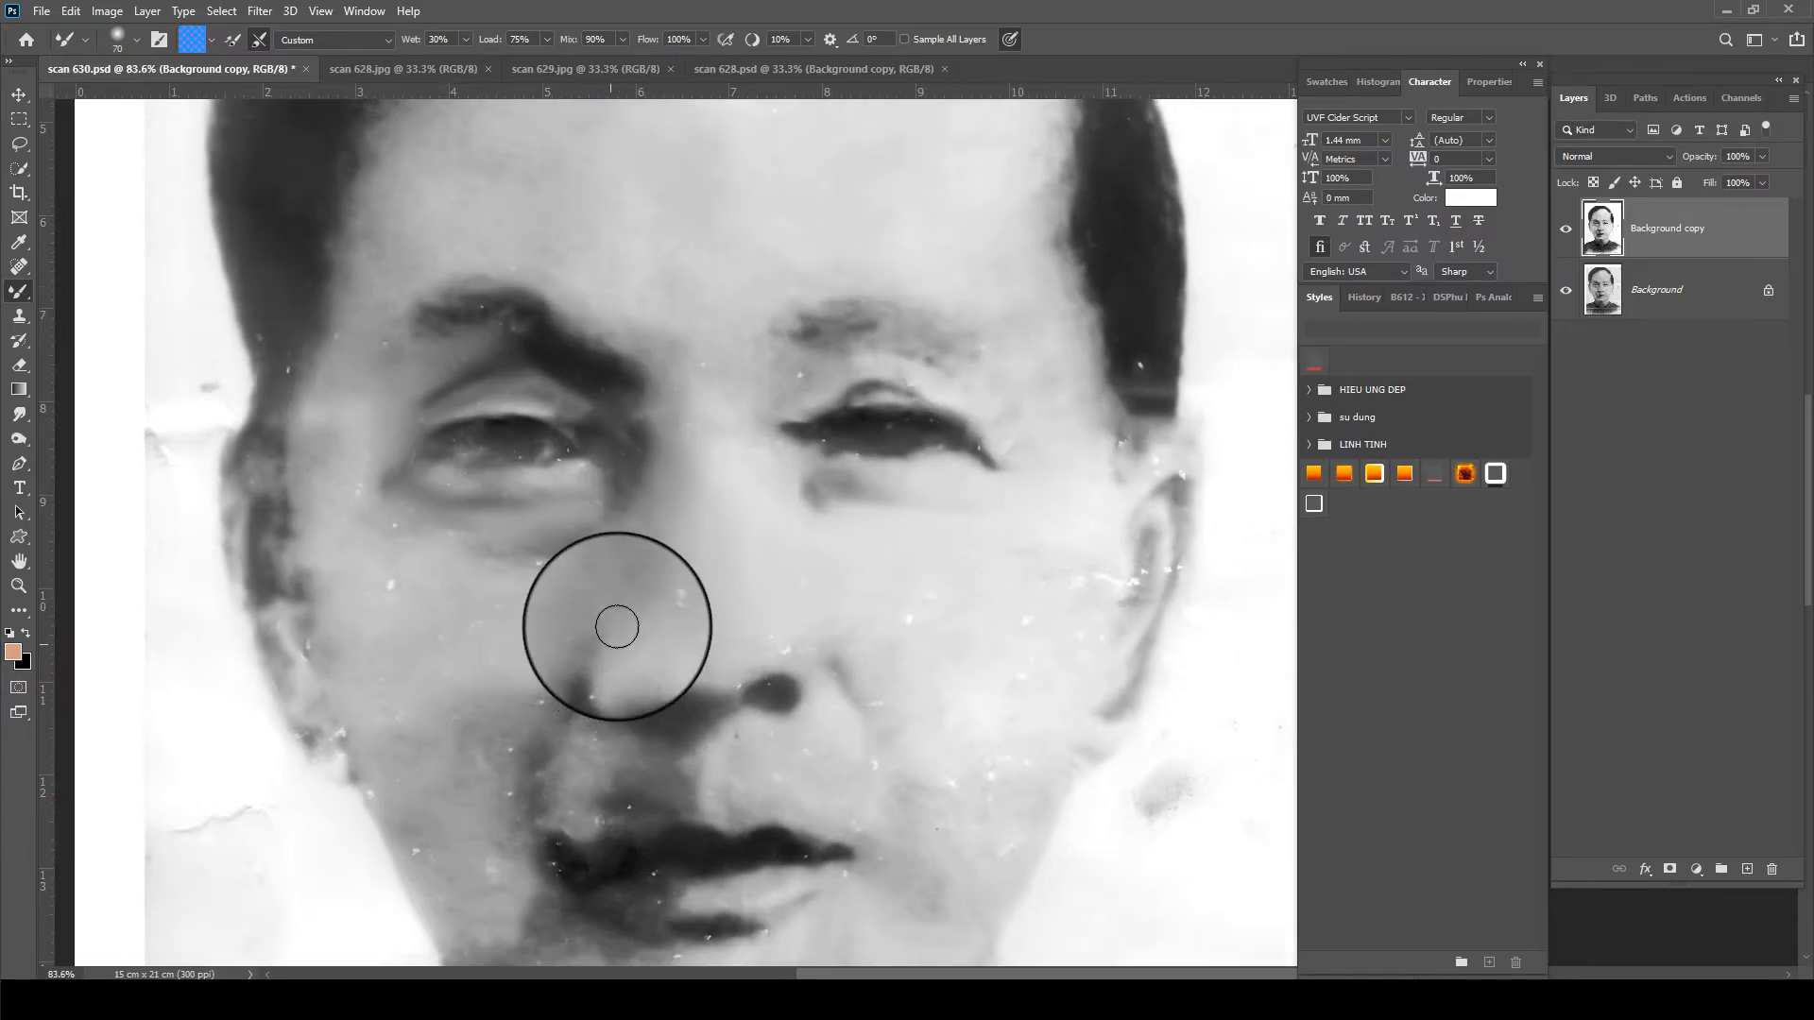
{"action": "key", "text": "bracketright"}
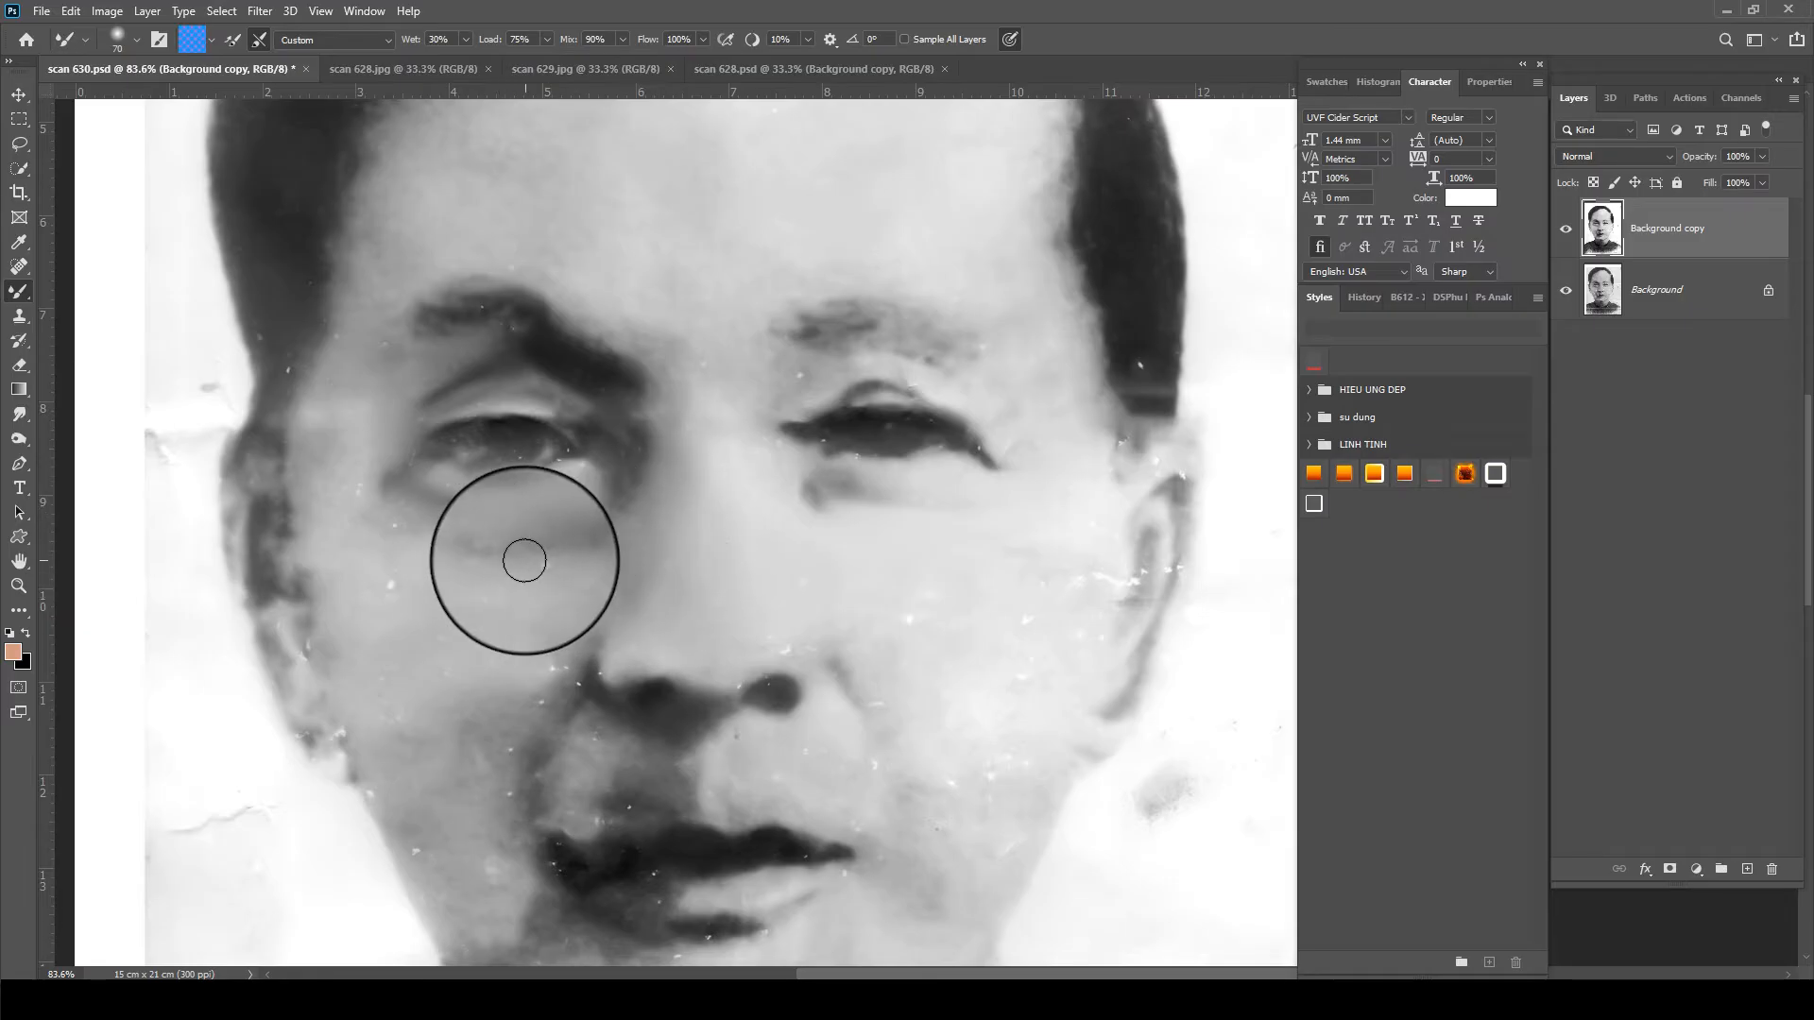
{"action": "mouse_move", "coordinate": [383, 562]}
{"action": "left_mouse_down"}
{"action": "mouse_move", "coordinate": [348, 489]}
{"action": "mouse_move", "coordinate": [339, 633]}
{"action": "mouse_move", "coordinate": [299, 631]}
{"action": "mouse_move", "coordinate": [340, 743]}
{"action": "mouse_move", "coordinate": [310, 712]}
{"action": "mouse_move", "coordinate": [536, 686]}
{"action": "mouse_move", "coordinate": [569, 653]}
{"action": "mouse_move", "coordinate": [570, 715]}
{"action": "mouse_move", "coordinate": [598, 631]}
{"action": "mouse_move", "coordinate": [578, 728]}
{"action": "mouse_move", "coordinate": [532, 775]}
{"action": "mouse_move", "coordinate": [522, 730]}
{"action": "mouse_move", "coordinate": [551, 676]}
{"action": "mouse_move", "coordinate": [612, 762]}
{"action": "mouse_move", "coordinate": [599, 725]}
{"action": "mouse_move", "coordinate": [594, 773]}
{"action": "mouse_move", "coordinate": [617, 809]}
{"action": "left_mouse_up"}
{"action": "key", "text": "bracketleft"}
{"action": "key", "text": "bracketright"}
{"action": "key", "text": "bracketright"}
{"action": "key", "text": "bracketleft"}
{"action": "key", "text": "bracketleft"}
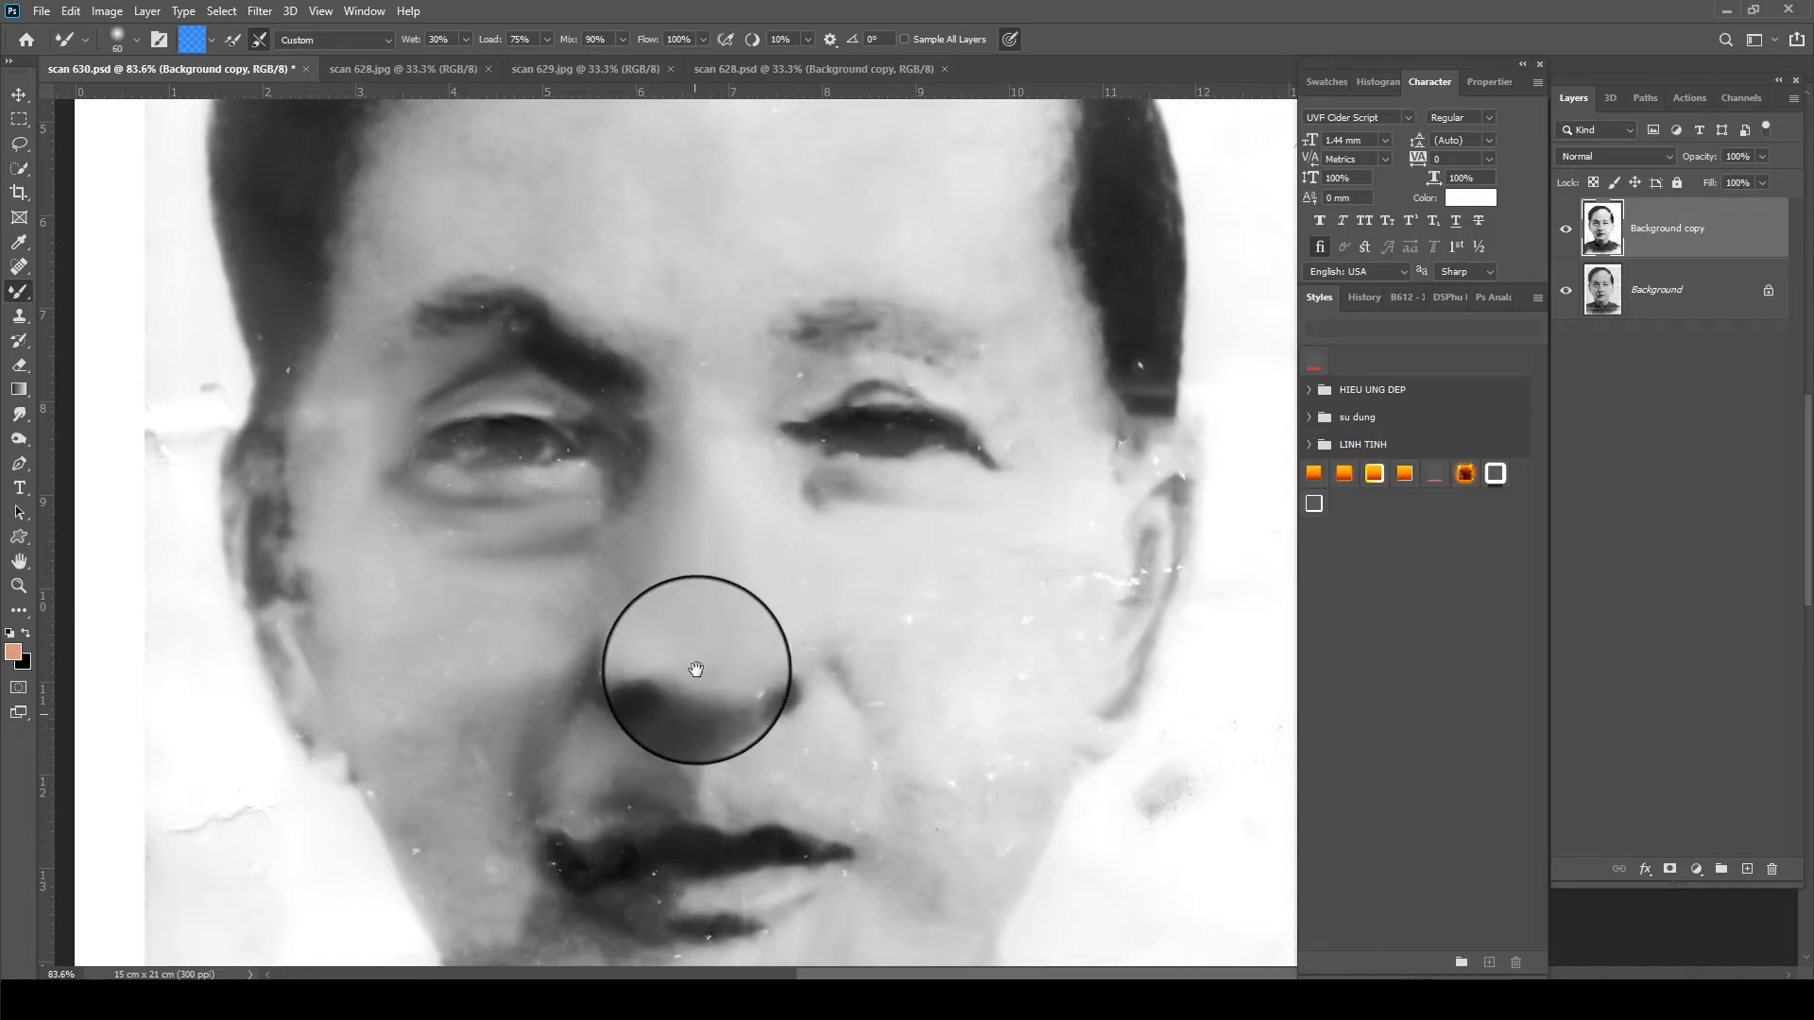
- Blend out the white specks on the lips and around the mouth with the Mixer Brush
{"action": "left_click_drag", "start_coordinate": [696, 672], "coordinate": [687, 502]}
{"action": "key", "text": "bracketright"}
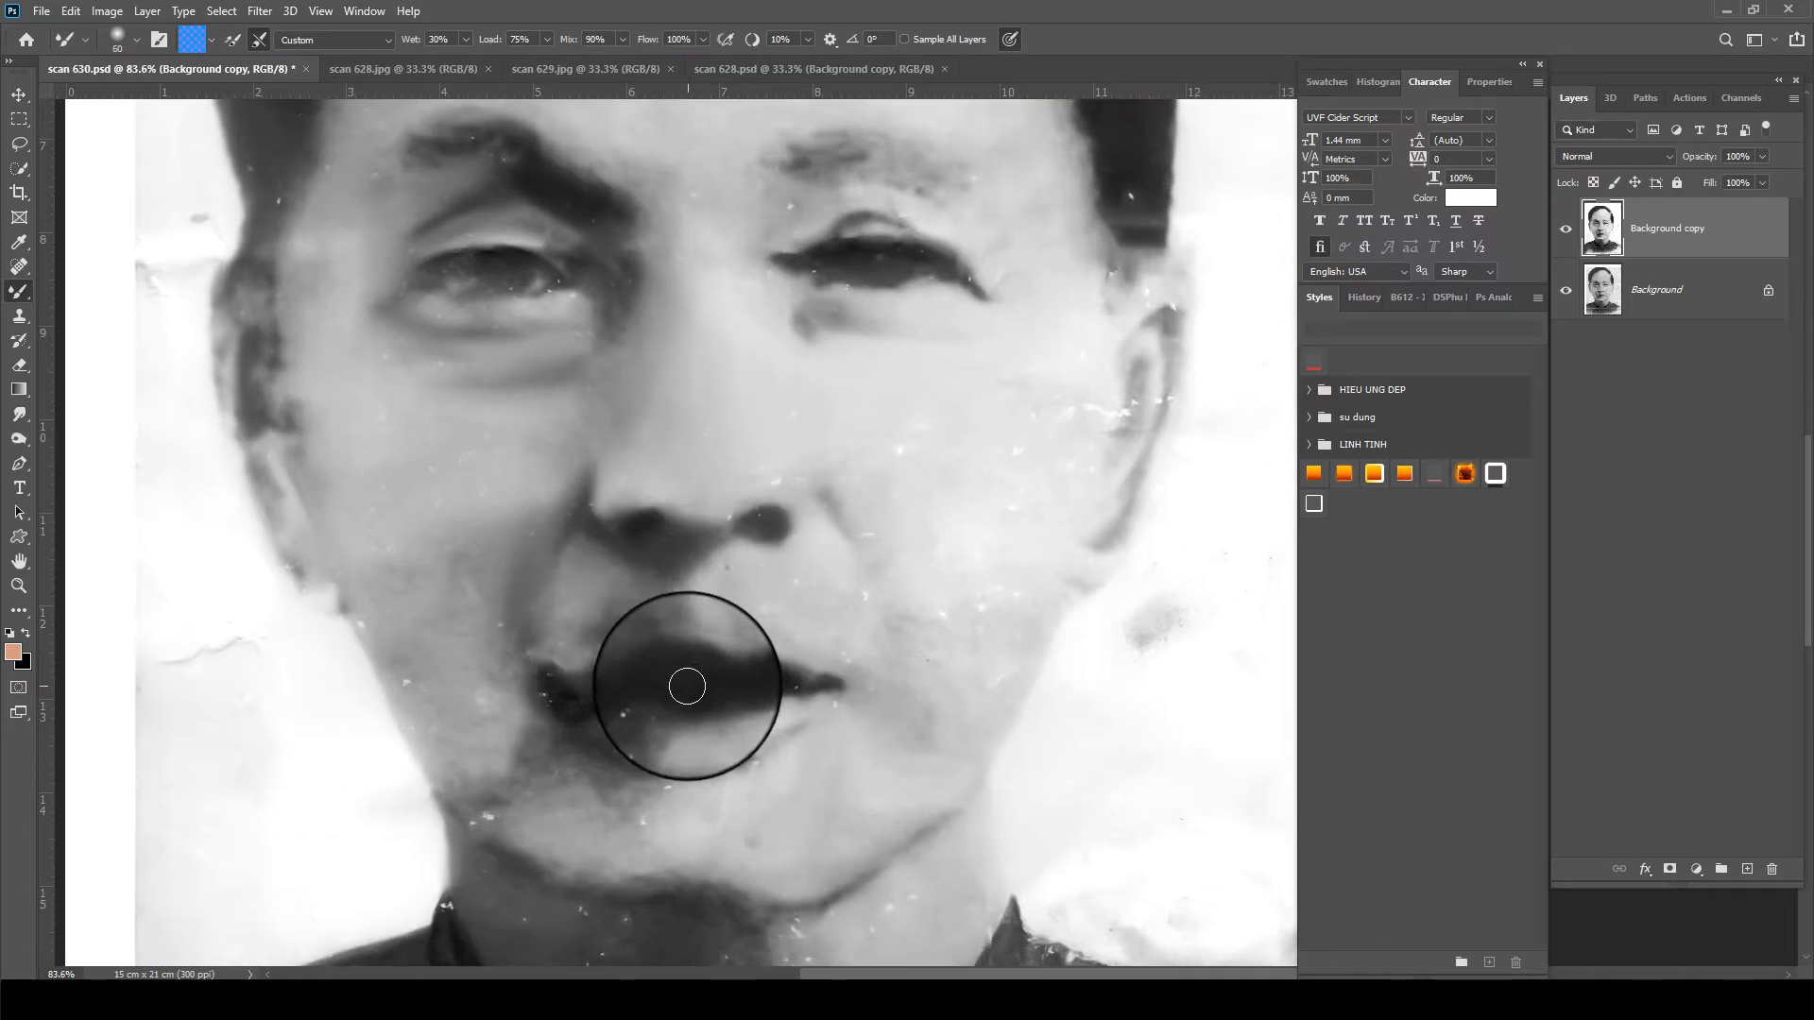
{"action": "mouse_move", "coordinate": [687, 687]}
{"action": "left_mouse_down"}
{"action": "mouse_move", "coordinate": [611, 708]}
{"action": "mouse_move", "coordinate": [628, 713]}
{"action": "mouse_move", "coordinate": [599, 696]}
{"action": "mouse_move", "coordinate": [649, 684]}
{"action": "mouse_move", "coordinate": [620, 689]}
{"action": "mouse_move", "coordinate": [697, 717]}
{"action": "mouse_move", "coordinate": [660, 729]}
{"action": "mouse_move", "coordinate": [757, 692]}
{"action": "left_mouse_up"}
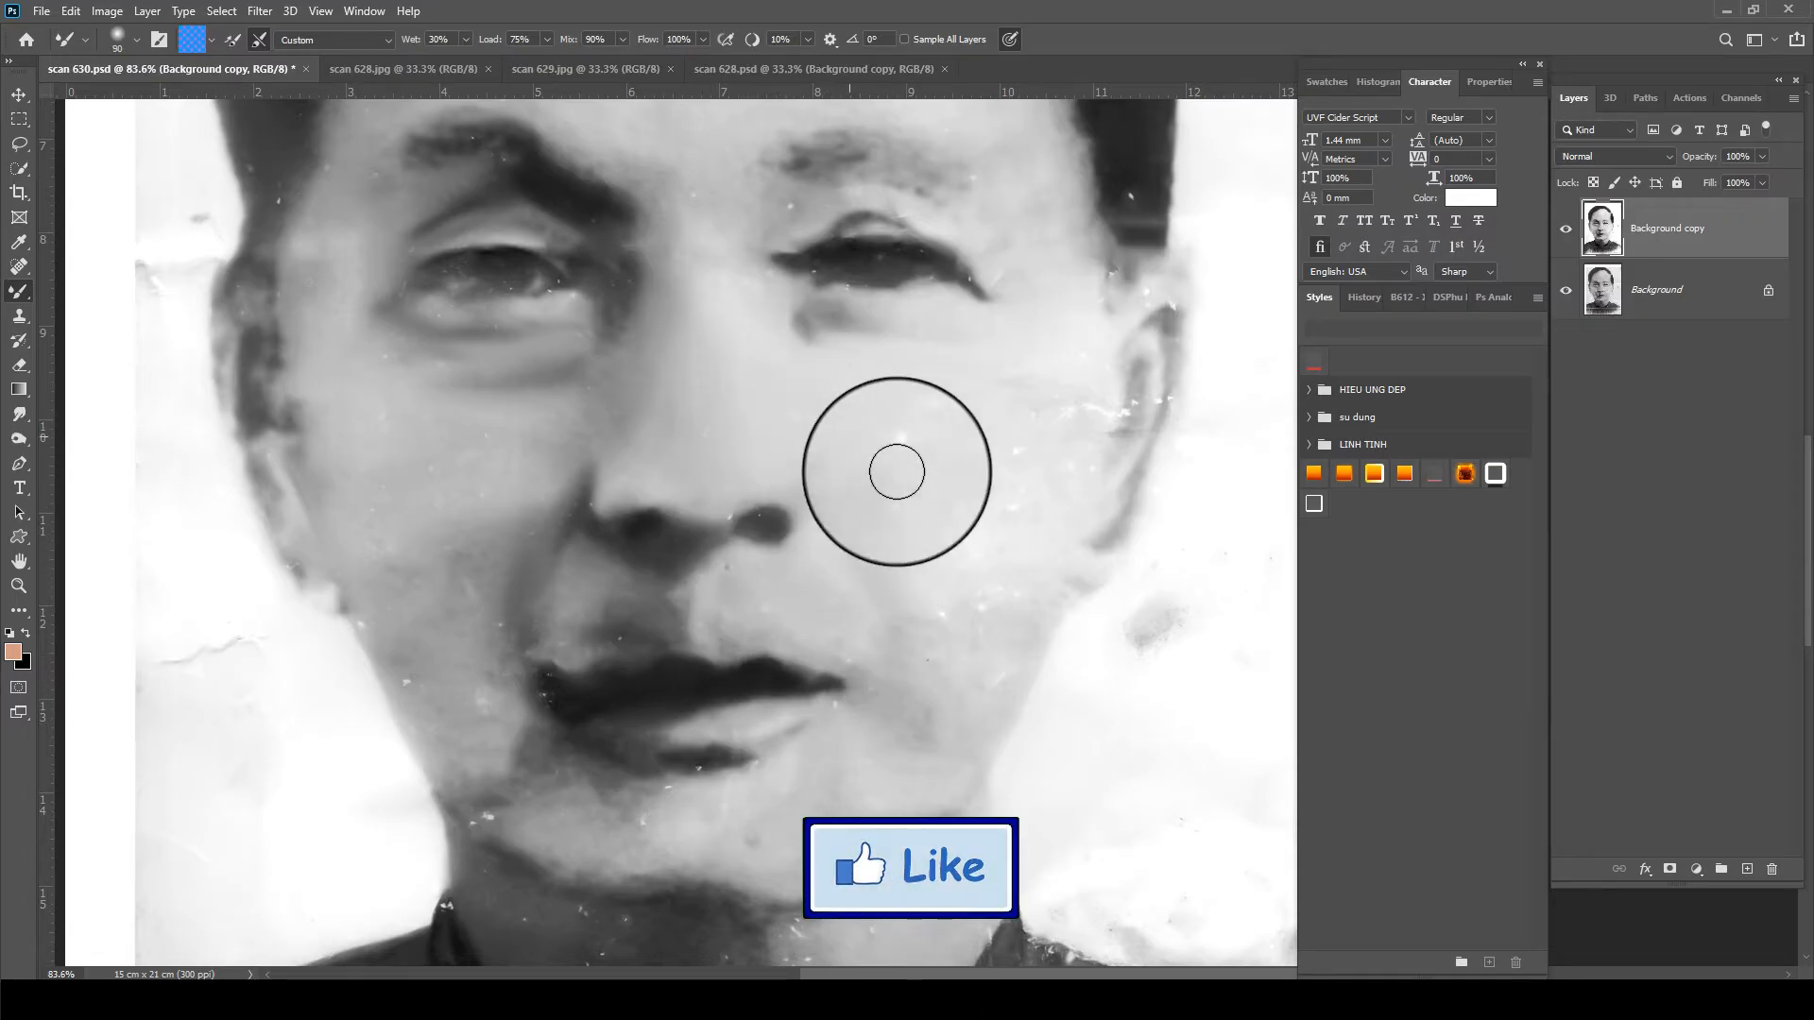
- Smooth the scratches and specks on the right-hand cheek up to the ear, and down toward the jaw with a larger brush
{"action": "mouse_move", "coordinate": [865, 405]}
{"action": "left_mouse_down"}
{"action": "mouse_move", "coordinate": [1086, 382]}
{"action": "mouse_move", "coordinate": [1075, 454]}
{"action": "mouse_move", "coordinate": [1098, 411]}
{"action": "mouse_move", "coordinate": [1134, 451]}
{"action": "mouse_move", "coordinate": [1161, 356]}
{"action": "mouse_move", "coordinate": [1130, 287]}
{"action": "left_mouse_up"}
{"action": "key", "text": "["}
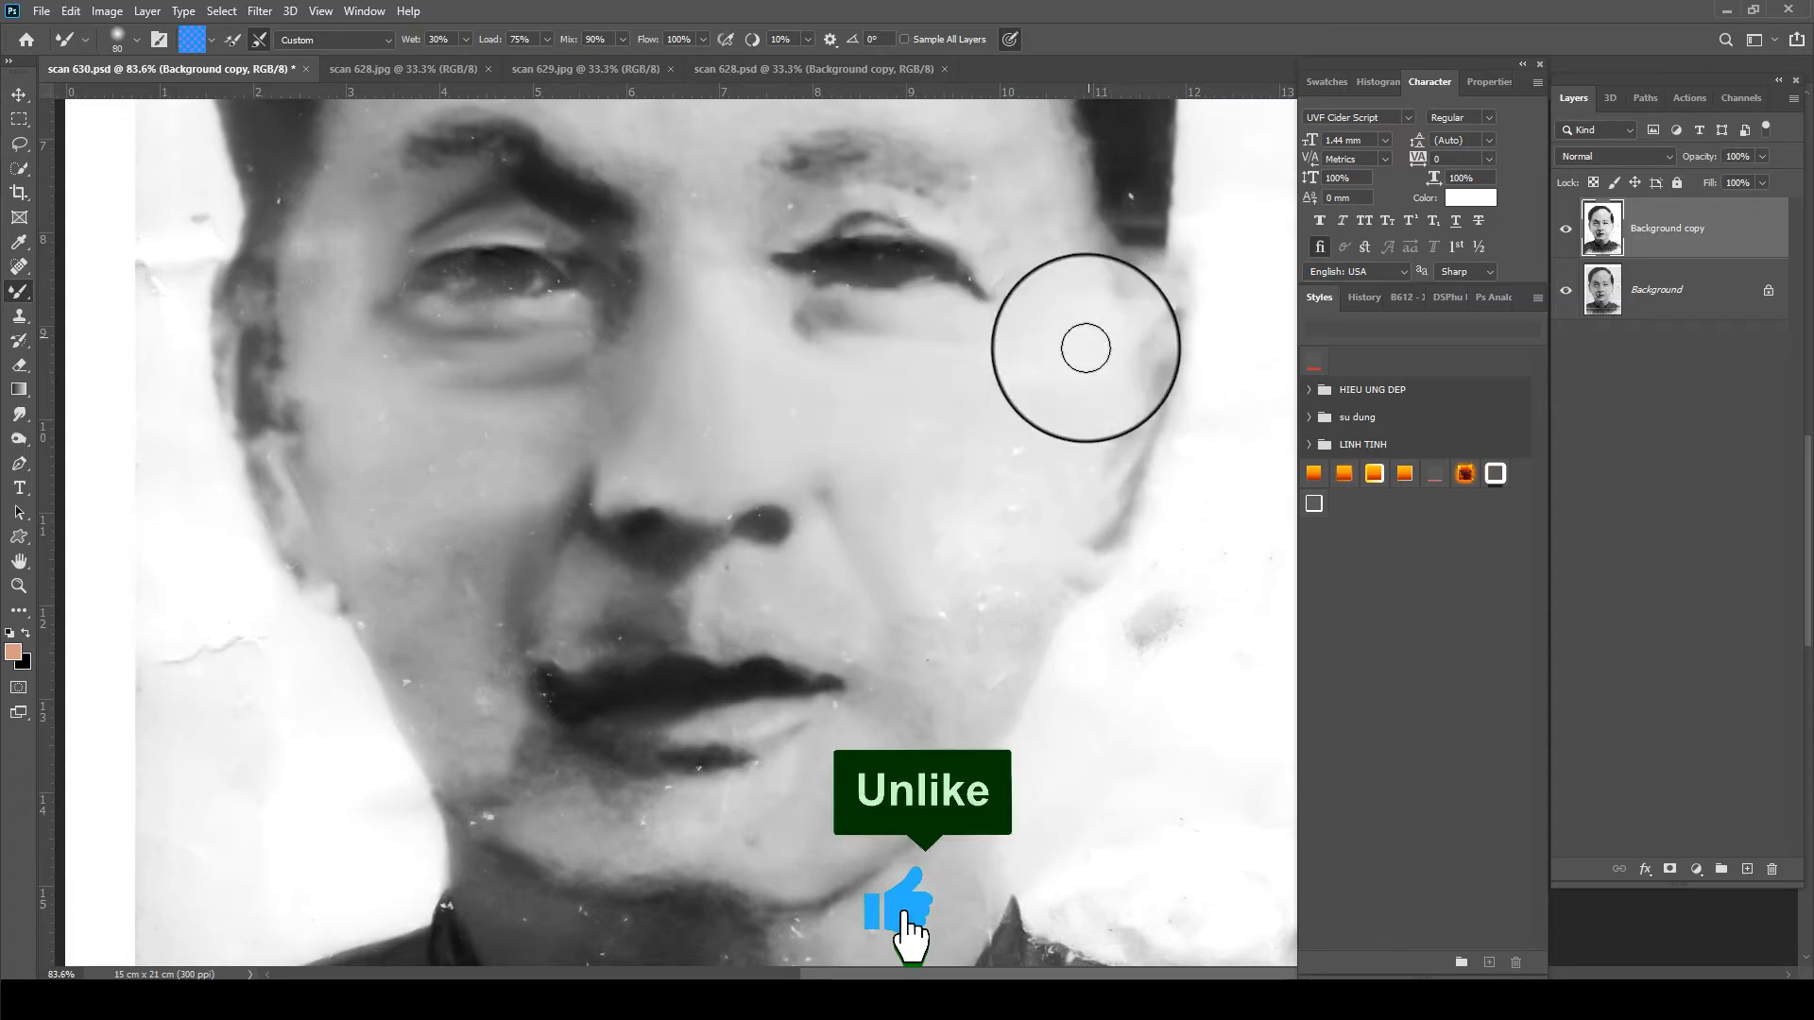
{"action": "scroll", "coordinate": [1064, 401], "scroll_direction": "down", "scroll_amount": 2}
{"action": "key", "text": "]"}
{"action": "key", "text": "bracketright"}
{"action": "key", "text": "bracketright"}
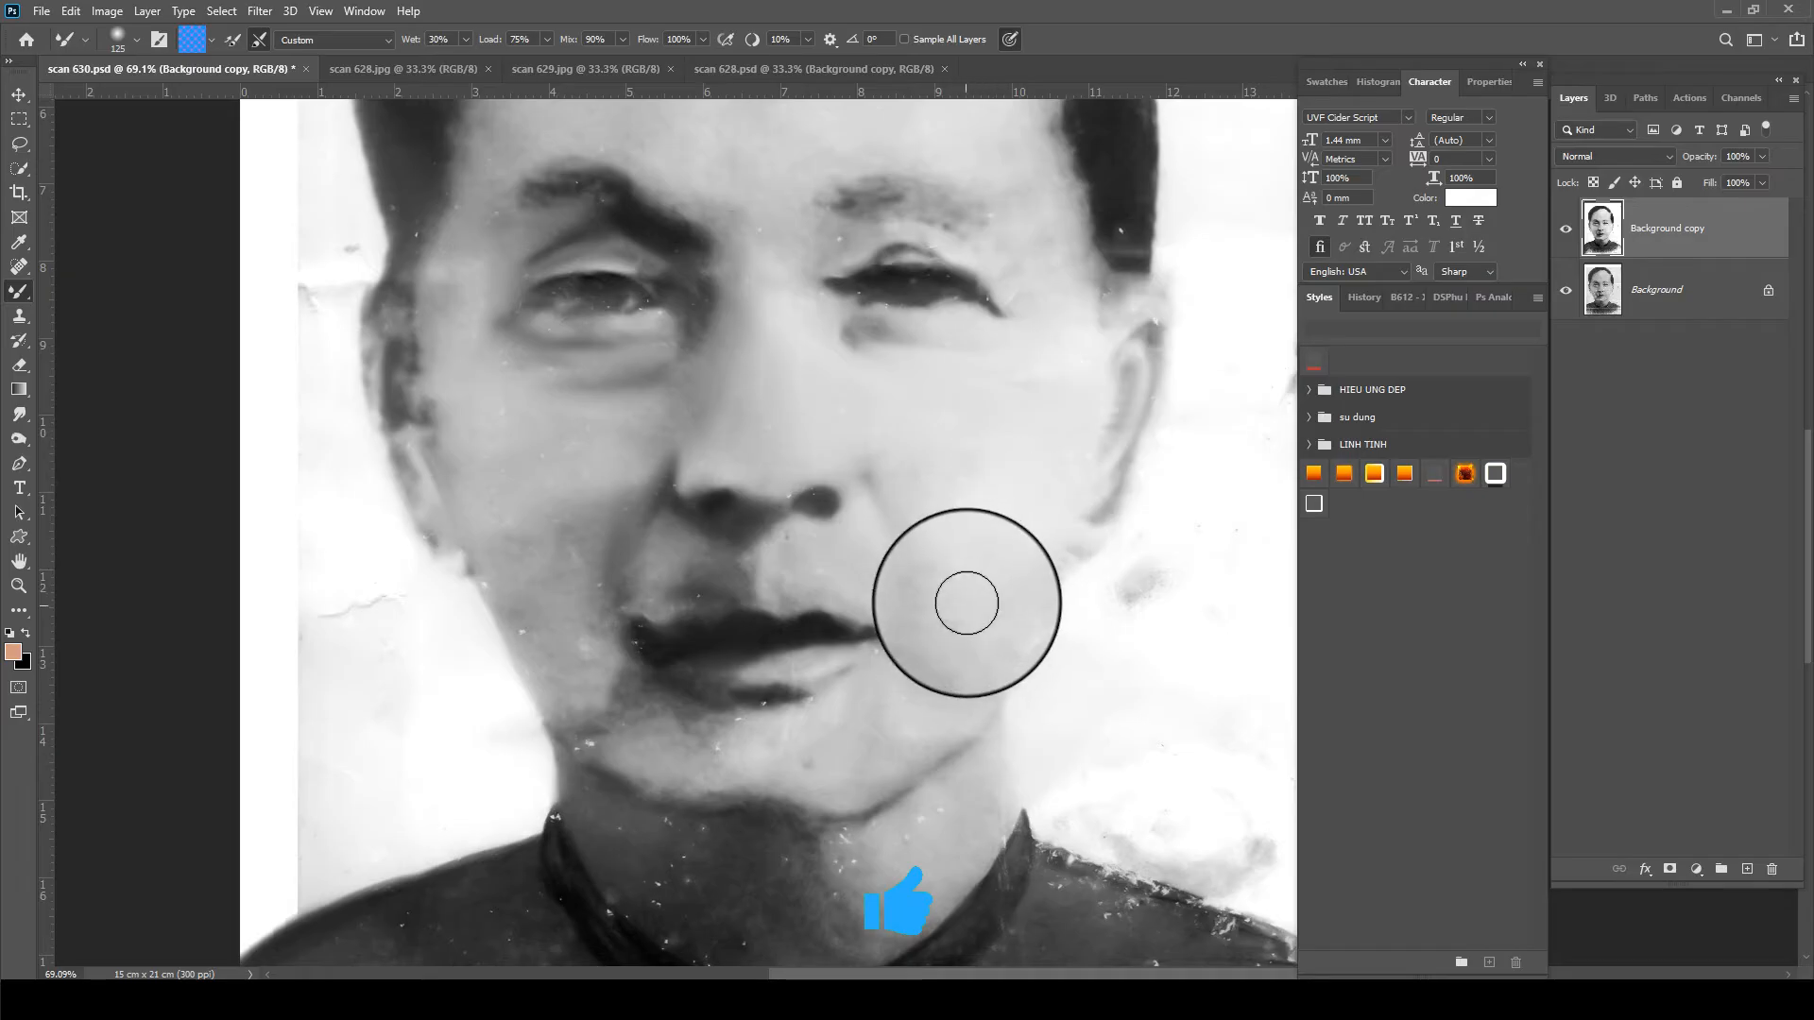
- Blend the specks on the neck below the chin with a smaller Mixer Brush
{"action": "left_click_drag", "start_coordinate": [798, 757], "coordinate": [830, 526]}
{"action": "key", "text": "bracketleft"}
{"action": "key", "text": "bracketleft"}
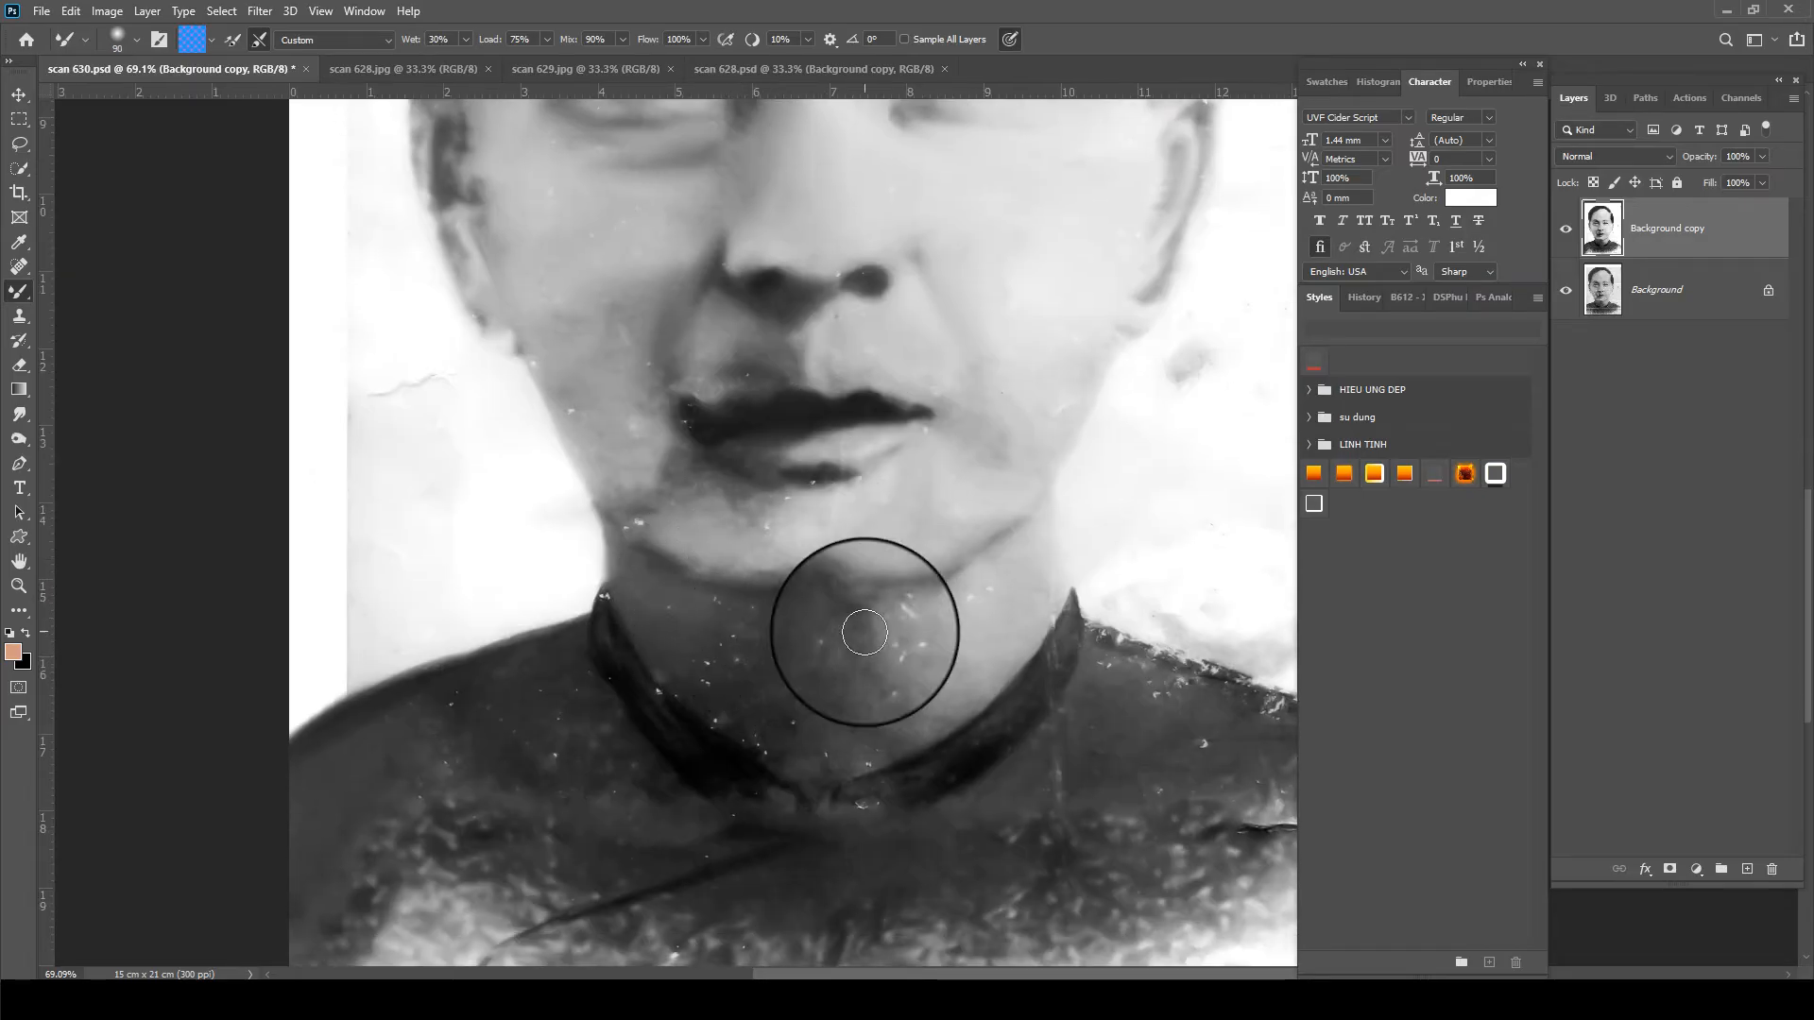
{"action": "mouse_move", "coordinate": [864, 632]}
{"action": "left_mouse_down"}
{"action": "mouse_move", "coordinate": [920, 644]}
{"action": "mouse_move", "coordinate": [896, 643]}
{"action": "mouse_move", "coordinate": [862, 595]}
{"action": "left_mouse_up"}
{"action": "key", "text": "bracketright"}
- Smooth the rest of the neck, the inner collar edge and the skin around the mouth, varying the brush size
{"action": "mouse_move", "coordinate": [705, 625]}
{"action": "left_mouse_down"}
{"action": "mouse_move", "coordinate": [709, 689]}
{"action": "mouse_move", "coordinate": [830, 745]}
{"action": "mouse_move", "coordinate": [890, 650]}
{"action": "mouse_move", "coordinate": [830, 628]}
{"action": "mouse_move", "coordinate": [996, 587]}
{"action": "mouse_move", "coordinate": [622, 605]}
{"action": "mouse_move", "coordinate": [660, 683]}
{"action": "mouse_move", "coordinate": [822, 769]}
{"action": "mouse_move", "coordinate": [643, 645]}
{"action": "mouse_move", "coordinate": [648, 526]}
{"action": "mouse_move", "coordinate": [620, 429]}
{"action": "mouse_move", "coordinate": [575, 440]}
{"action": "mouse_move", "coordinate": [757, 365]}
{"action": "mouse_move", "coordinate": [688, 408]}
{"action": "mouse_move", "coordinate": [782, 344]}
{"action": "mouse_move", "coordinate": [749, 379]}
{"action": "mouse_move", "coordinate": [835, 465]}
{"action": "left_mouse_up"}
{"action": "key", "text": "bracketleft"}
{"action": "key", "text": "bracketleft"}
{"action": "key", "text": "bracketleft"}
{"action": "key", "text": "bracketright"}
{"action": "key", "text": "bracketright"}
{"action": "key", "text": "bracketright"}
{"action": "key", "text": "bracketleft"}
{"action": "key", "text": "bracketleft"}
{"action": "key", "text": "bracketleft"}
{"action": "key", "text": "bracketright"}
{"action": "key", "text": "bracketright"}
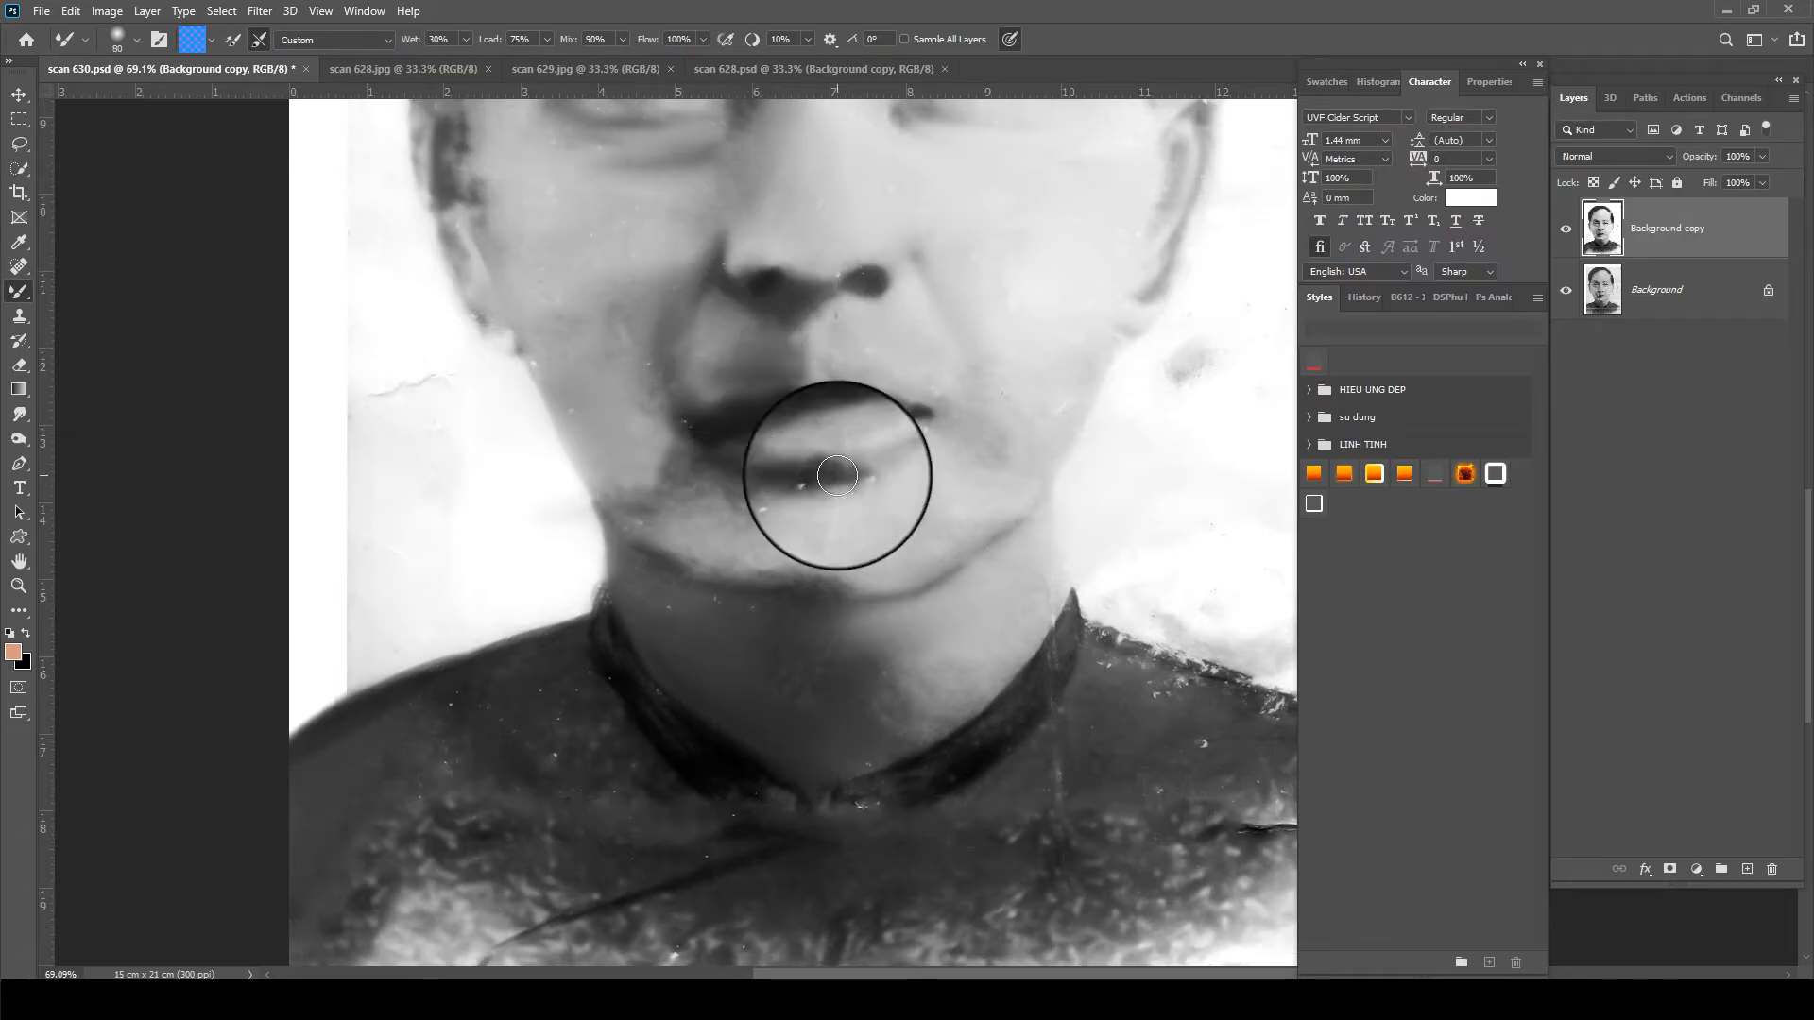
- Smooth the scratches and specks on the right-hand shoulder of the jacket with a larger Mixer Brush
{"action": "scroll", "coordinate": [869, 538], "scroll_direction": "down", "scroll_amount": 2}
{"action": "key", "text": "bracketright"}
{"action": "key", "text": "bracketright"}
{"action": "key", "text": "bracketright"}
{"action": "mouse_move", "coordinate": [1017, 681]}
{"action": "left_mouse_down"}
{"action": "mouse_move", "coordinate": [1043, 619]}
{"action": "mouse_move", "coordinate": [1073, 663]}
{"action": "mouse_move", "coordinate": [1153, 670]}
{"action": "mouse_move", "coordinate": [1083, 625]}
{"action": "mouse_move", "coordinate": [1213, 679]}
{"action": "mouse_move", "coordinate": [1072, 608]}
{"action": "mouse_move", "coordinate": [1231, 678]}
{"action": "mouse_move", "coordinate": [1141, 691]}
{"action": "mouse_move", "coordinate": [1174, 707]}
{"action": "mouse_move", "coordinate": [1107, 778]}
{"action": "mouse_move", "coordinate": [1246, 738]}
{"action": "mouse_move", "coordinate": [1220, 697]}
{"action": "mouse_move", "coordinate": [1266, 712]}
{"action": "mouse_move", "coordinate": [1131, 757]}
{"action": "mouse_move", "coordinate": [1182, 742]}
{"action": "mouse_move", "coordinate": [1206, 704]}
{"action": "mouse_move", "coordinate": [1277, 766]}
{"action": "mouse_move", "coordinate": [1179, 786]}
{"action": "mouse_move", "coordinate": [1058, 863]}
{"action": "left_mouse_up"}
{"action": "key", "text": "bracketleft"}
{"action": "key", "text": "bracketright"}
{"action": "key", "text": "bracketright"}
{"action": "key", "text": "bracketleft"}
{"action": "key", "text": "bracketleft"}
- Blend the specks on the left-hand side of the jacket and around the collar
{"action": "mouse_move", "coordinate": [794, 854]}
{"action": "left_mouse_down"}
{"action": "mouse_move", "coordinate": [615, 863]}
{"action": "mouse_move", "coordinate": [494, 905]}
{"action": "mouse_move", "coordinate": [628, 820]}
{"action": "mouse_move", "coordinate": [521, 898]}
{"action": "mouse_move", "coordinate": [608, 734]}
{"action": "mouse_move", "coordinate": [527, 769]}
{"action": "mouse_move", "coordinate": [677, 721]}
{"action": "mouse_move", "coordinate": [601, 679]}
{"action": "mouse_move", "coordinate": [597, 655]}
{"action": "mouse_move", "coordinate": [704, 691]}
{"action": "mouse_move", "coordinate": [577, 663]}
{"action": "mouse_move", "coordinate": [564, 704]}
{"action": "left_mouse_up"}
{"action": "key", "text": "bracketright"}
{"action": "key", "text": "bracketleft"}
{"action": "key", "text": "bracketleft"}
{"action": "key", "text": "bracketleft"}
{"action": "mouse_move", "coordinate": [768, 762]}
{"action": "left_mouse_down"}
{"action": "mouse_move", "coordinate": [779, 673]}
{"action": "mouse_move", "coordinate": [925, 750]}
{"action": "mouse_move", "coordinate": [800, 727]}
{"action": "mouse_move", "coordinate": [735, 584]}
{"action": "left_mouse_up"}
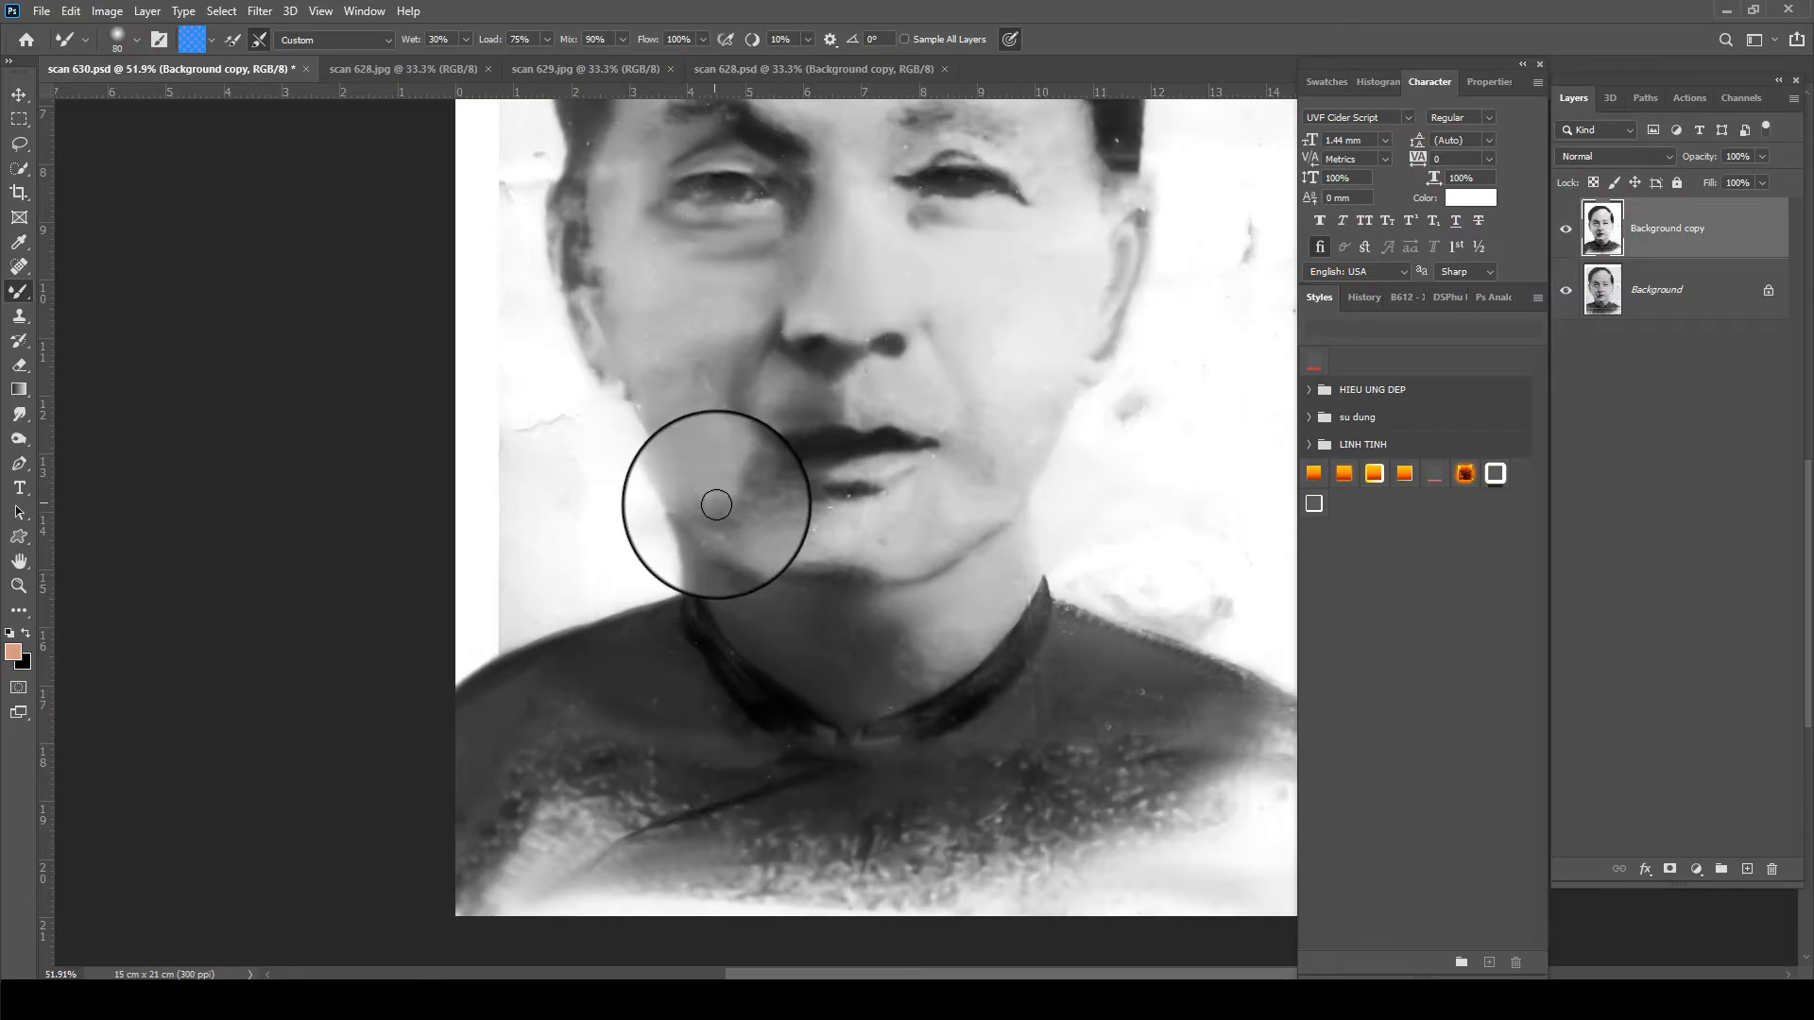
- Smooth the specks on the chin and beneath the lower lip with a small Mixer Brush
{"action": "scroll", "coordinate": [738, 527], "scroll_direction": "up", "scroll_amount": 2}
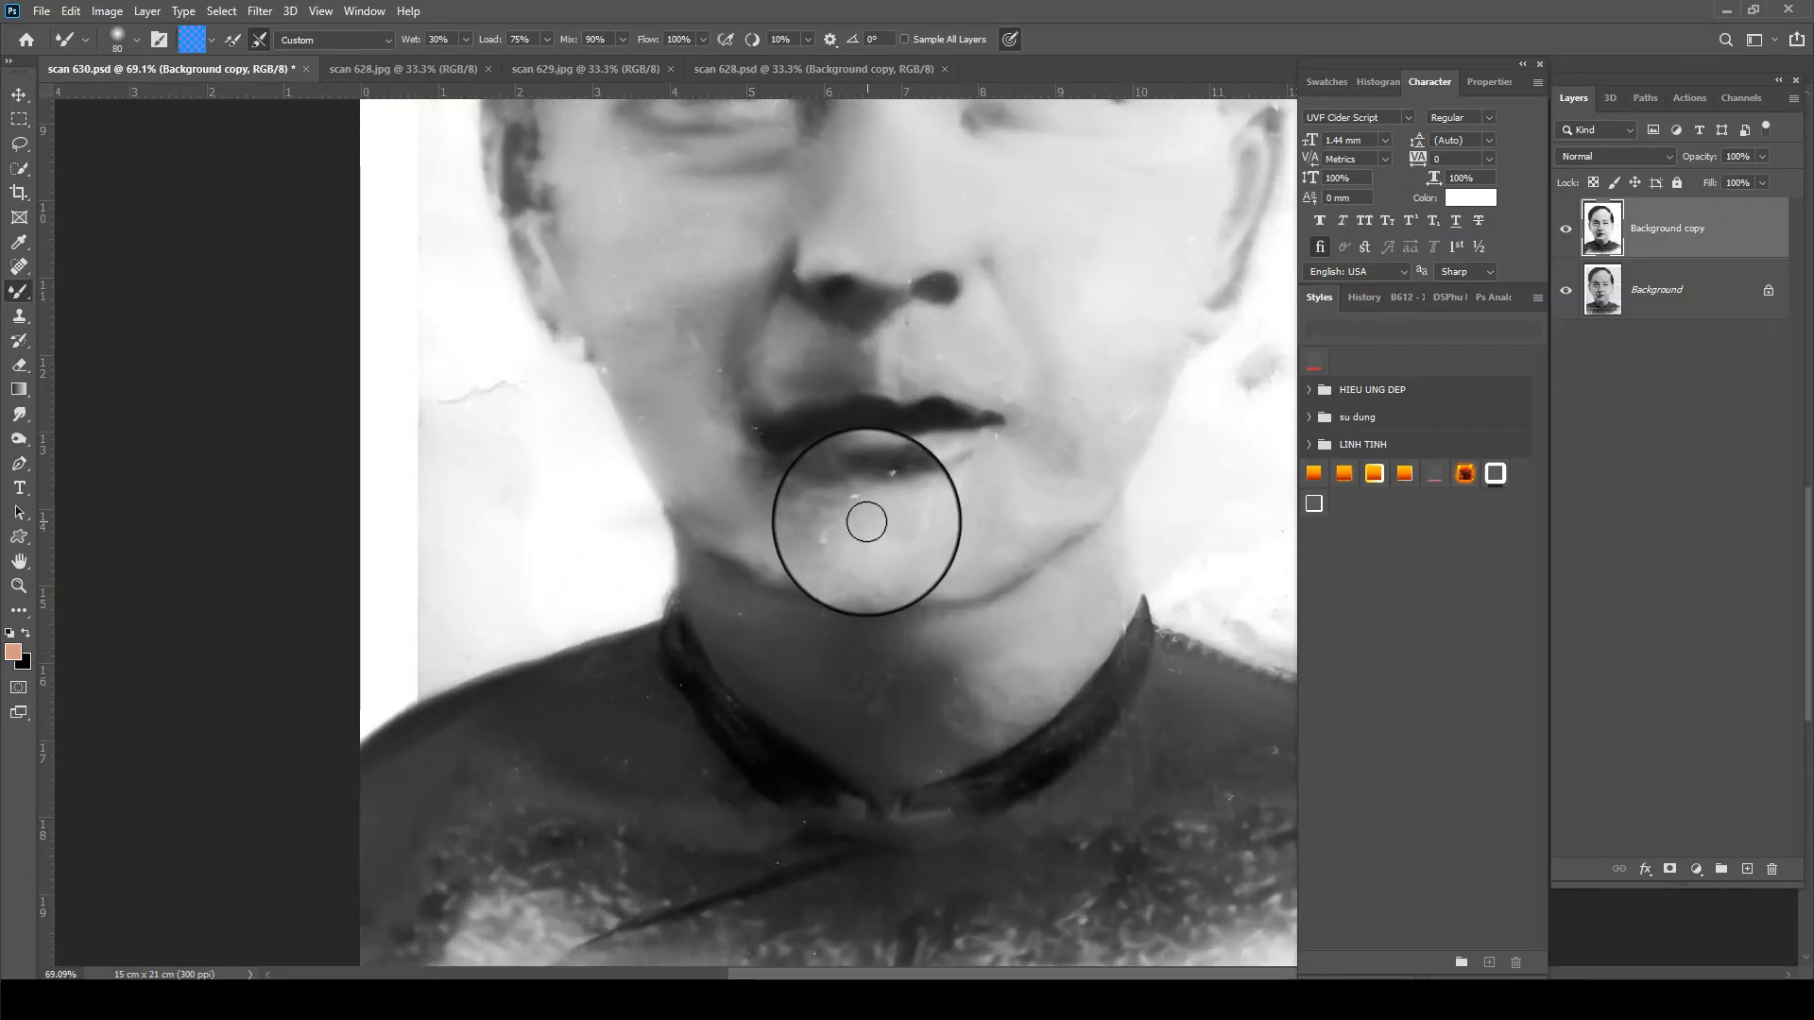
{"action": "key", "text": "bracketleft"}
{"action": "key", "text": "bracketleft"}
{"action": "key", "text": "bracketleft"}
{"action": "mouse_move", "coordinate": [890, 485]}
{"action": "left_mouse_down"}
{"action": "mouse_move", "coordinate": [856, 495]}
{"action": "mouse_move", "coordinate": [753, 421]}
{"action": "mouse_move", "coordinate": [722, 308]}
{"action": "mouse_move", "coordinate": [724, 396]}
{"action": "left_mouse_up"}
- Even out the left-hand cheek down to the jaw with a larger Mixer Brush
{"action": "key", "text": "bracketright"}
{"action": "key", "text": "bracketright"}
{"action": "key", "text": "bracketright"}
{"action": "key", "text": "bracketright"}
{"action": "left_click_drag", "start_coordinate": [611, 296], "coordinate": [626, 356]}
- Set the Mixer Brush to 100% Wet and blend away the crease and paper edge in the left-hand background
{"action": "scroll", "coordinate": [458, 596], "scroll_direction": "down", "scroll_amount": 3}
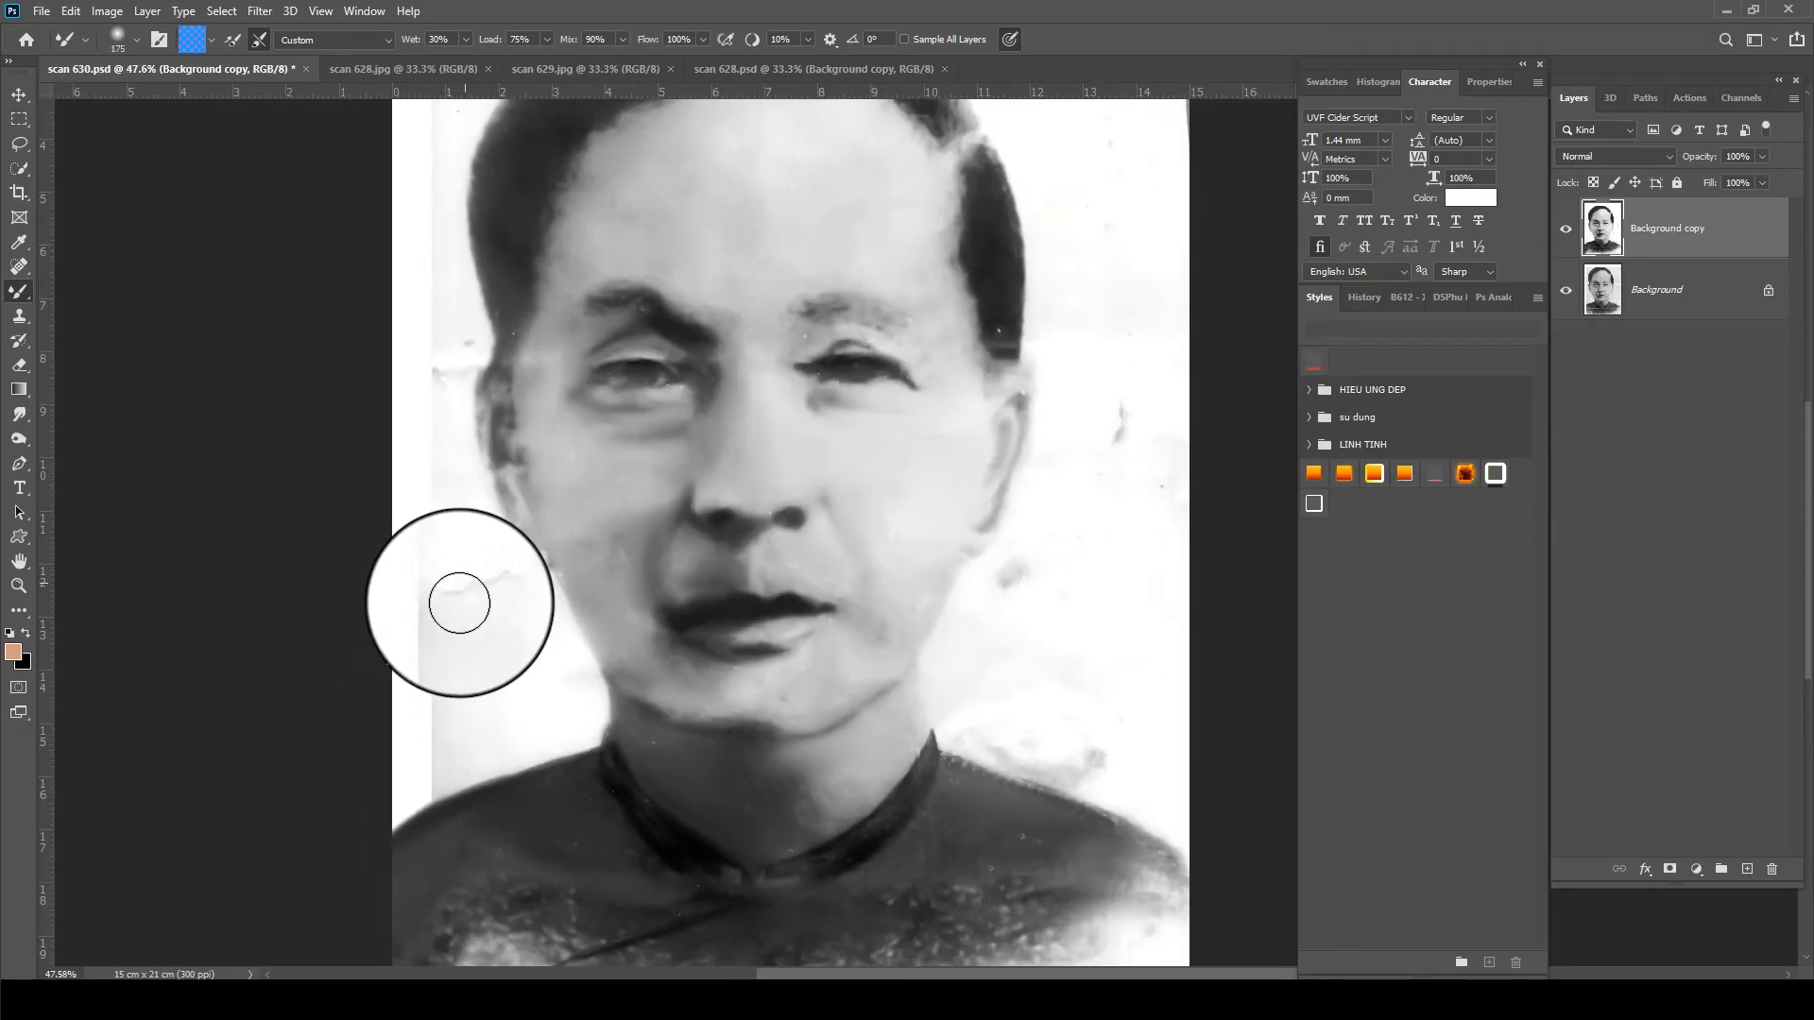
{"action": "left_click_drag", "start_coordinate": [459, 603], "coordinate": [443, 596]}
{"action": "key", "text": "0"}
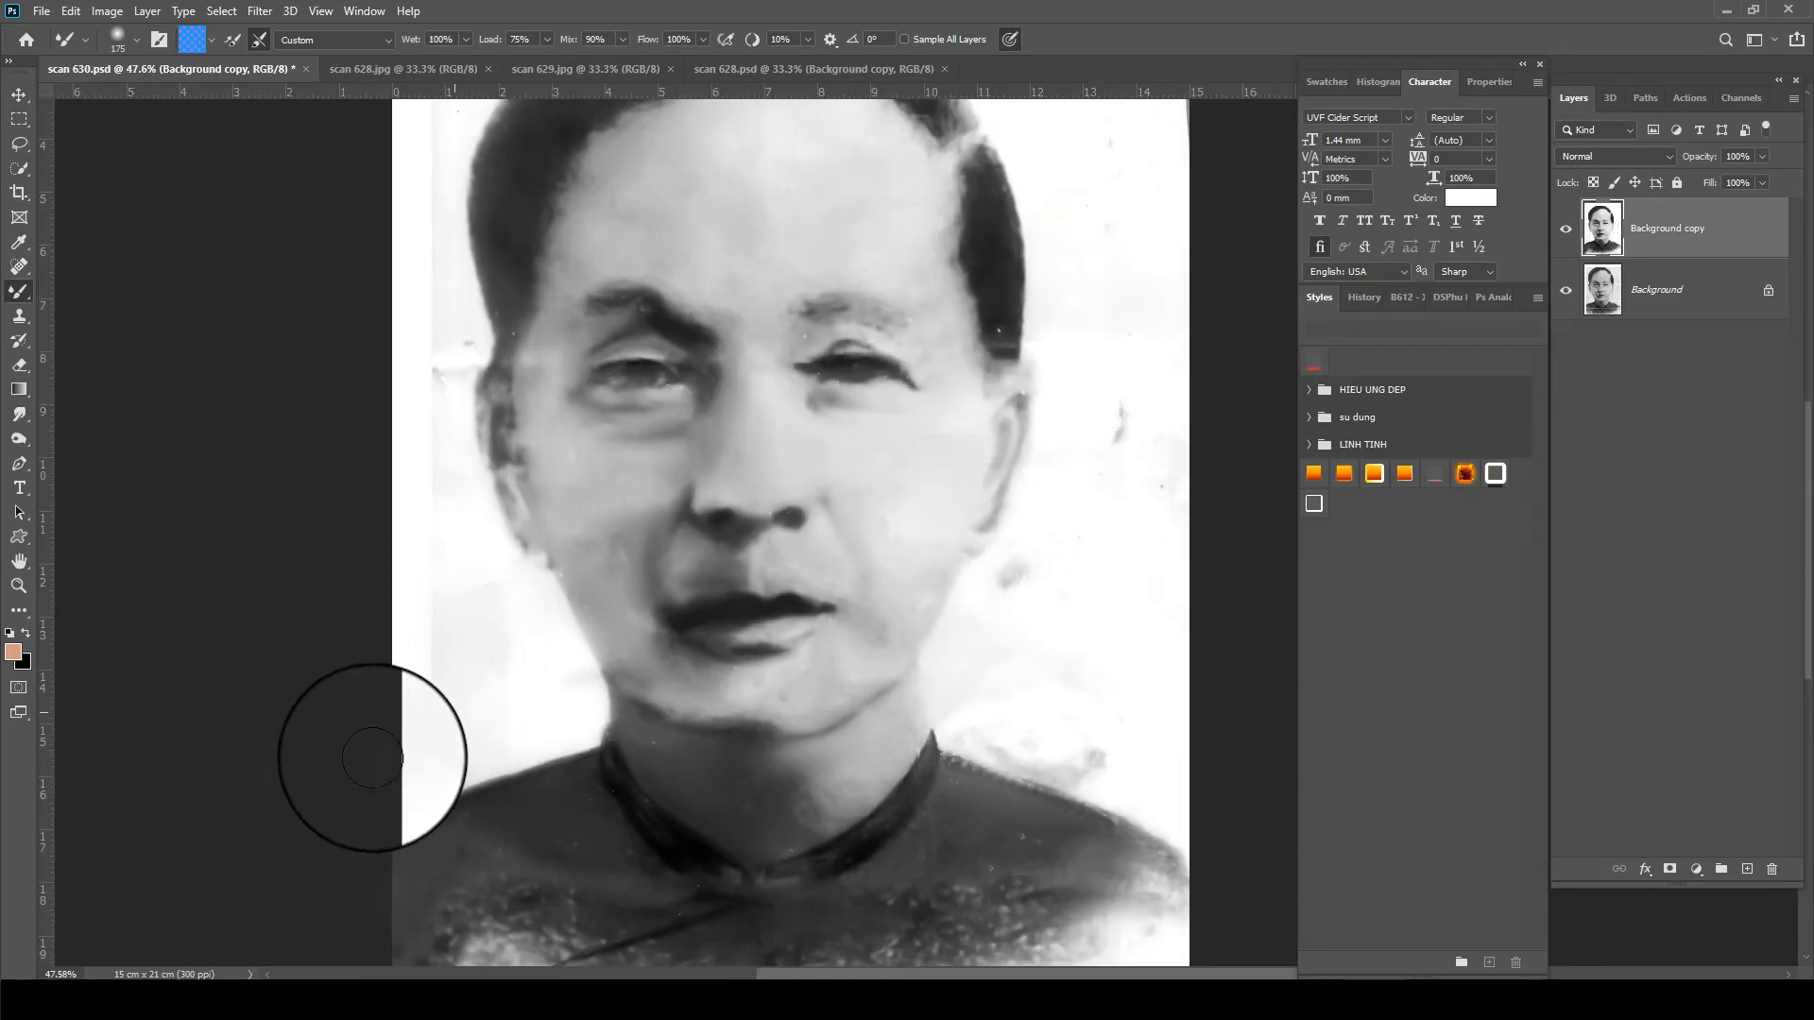
{"action": "key", "text": "bracketleft"}
{"action": "key", "text": "bracketleft"}
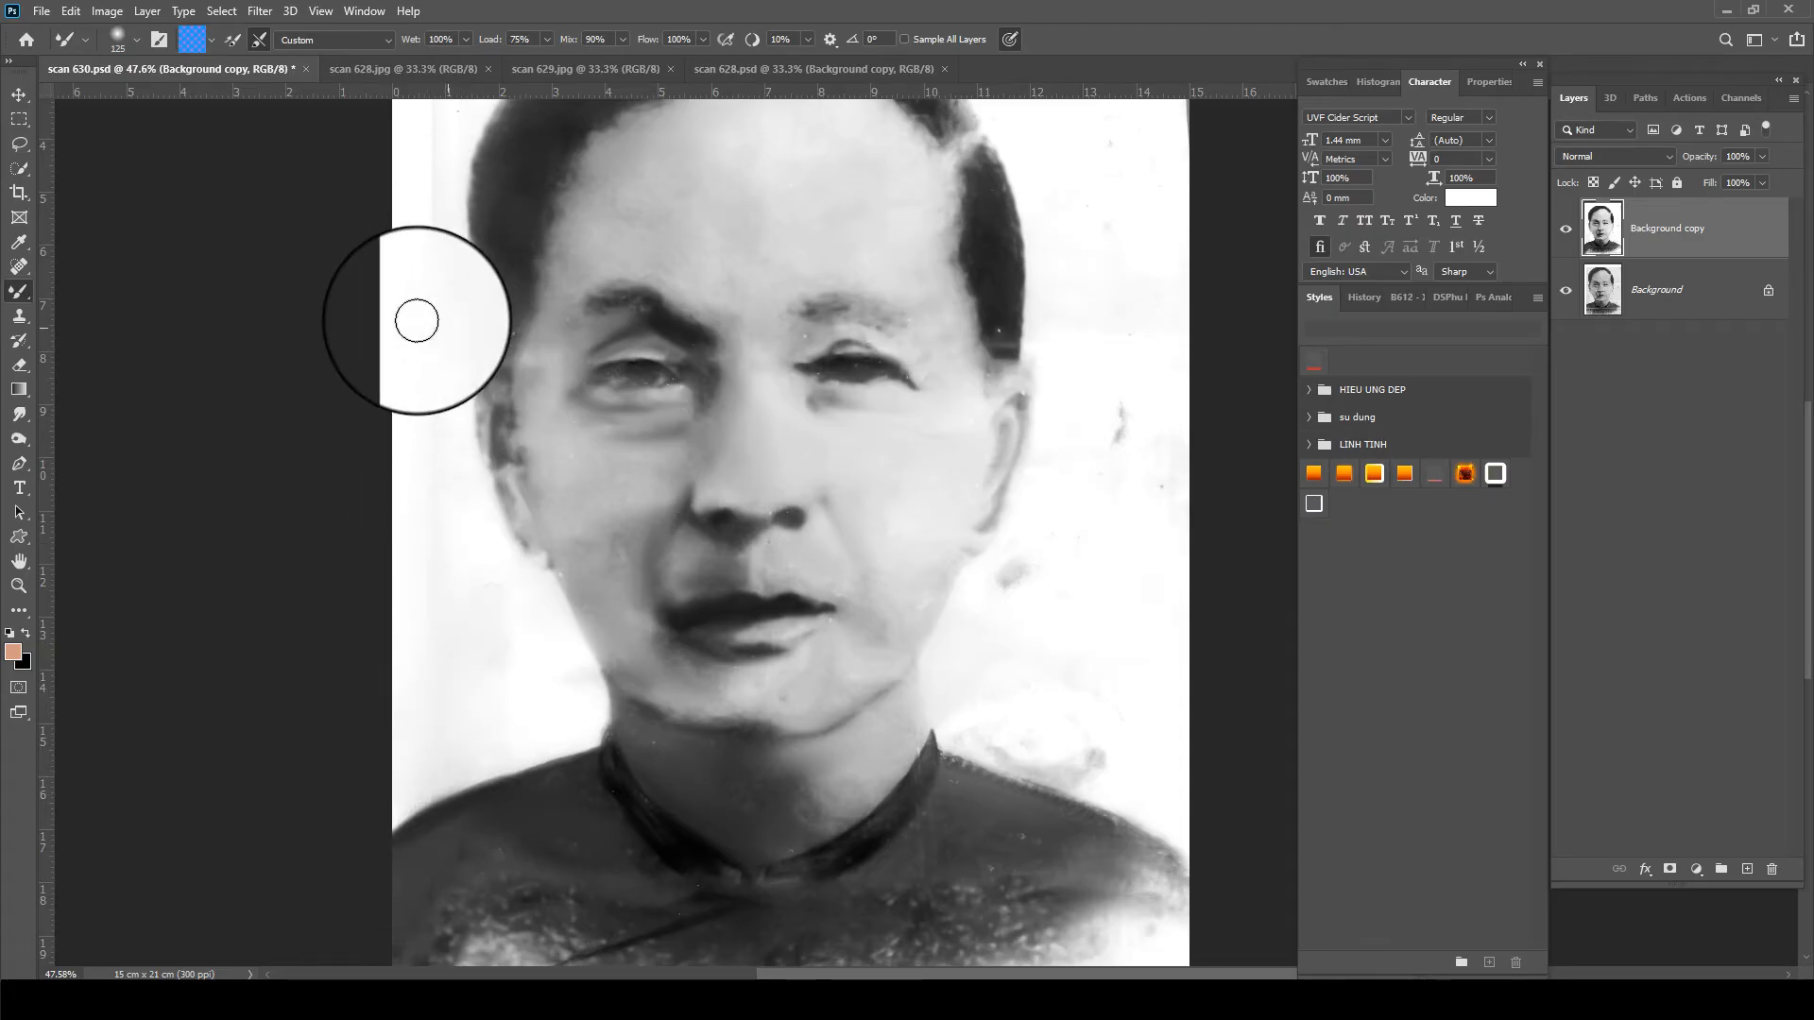
{"action": "left_click_drag", "start_coordinate": [422, 352], "coordinate": [369, 616]}
{"action": "key", "text": "bracketright"}
{"action": "mouse_move", "coordinate": [367, 524]}
{"action": "left_mouse_down"}
{"action": "mouse_move", "coordinate": [356, 364]}
{"action": "mouse_move", "coordinate": [388, 231]}
{"action": "mouse_move", "coordinate": [359, 451]}
{"action": "left_mouse_up"}
{"action": "key", "text": "bracketright"}
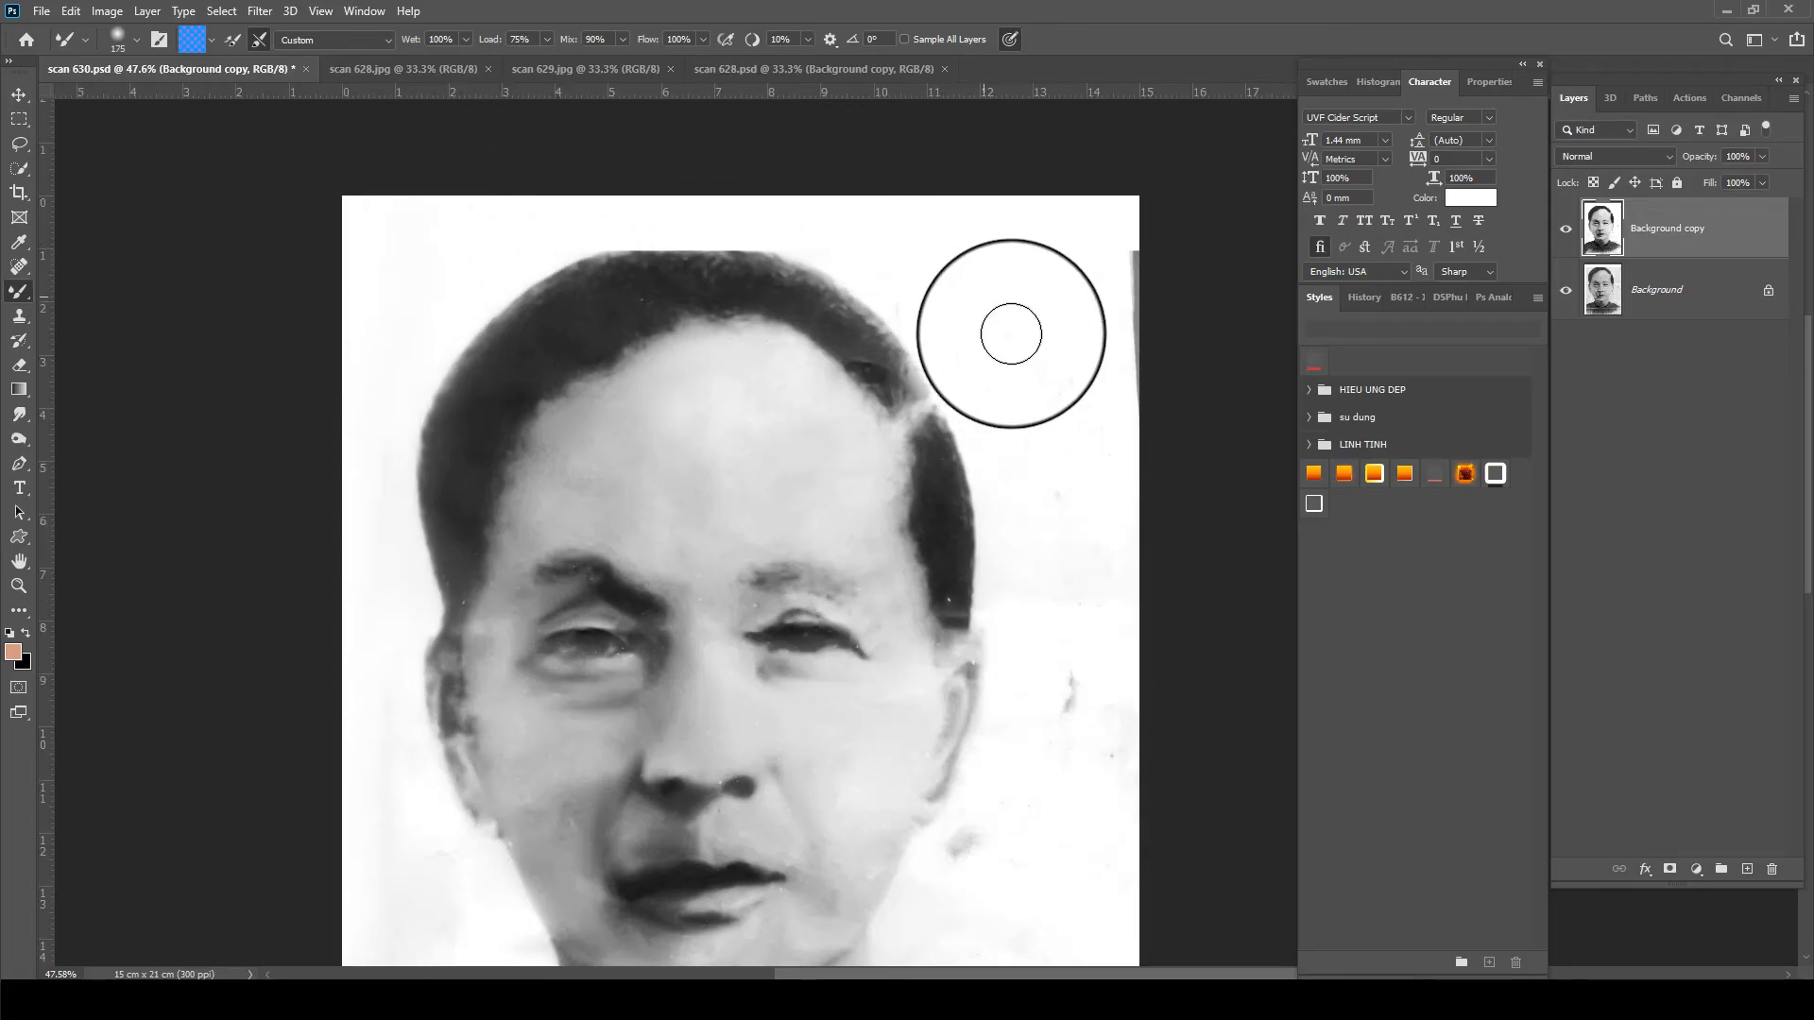
- Blend away the dark edge strip and the blotches beside the ear, jaw and shoulder in the right-hand background
{"action": "mouse_move", "coordinate": [1132, 314]}
{"action": "left_mouse_down"}
{"action": "mouse_move", "coordinate": [1106, 662]}
{"action": "mouse_move", "coordinate": [1070, 702]}
{"action": "left_mouse_up"}
{"action": "left_click_drag", "start_coordinate": [1070, 648], "coordinate": [1065, 433]}
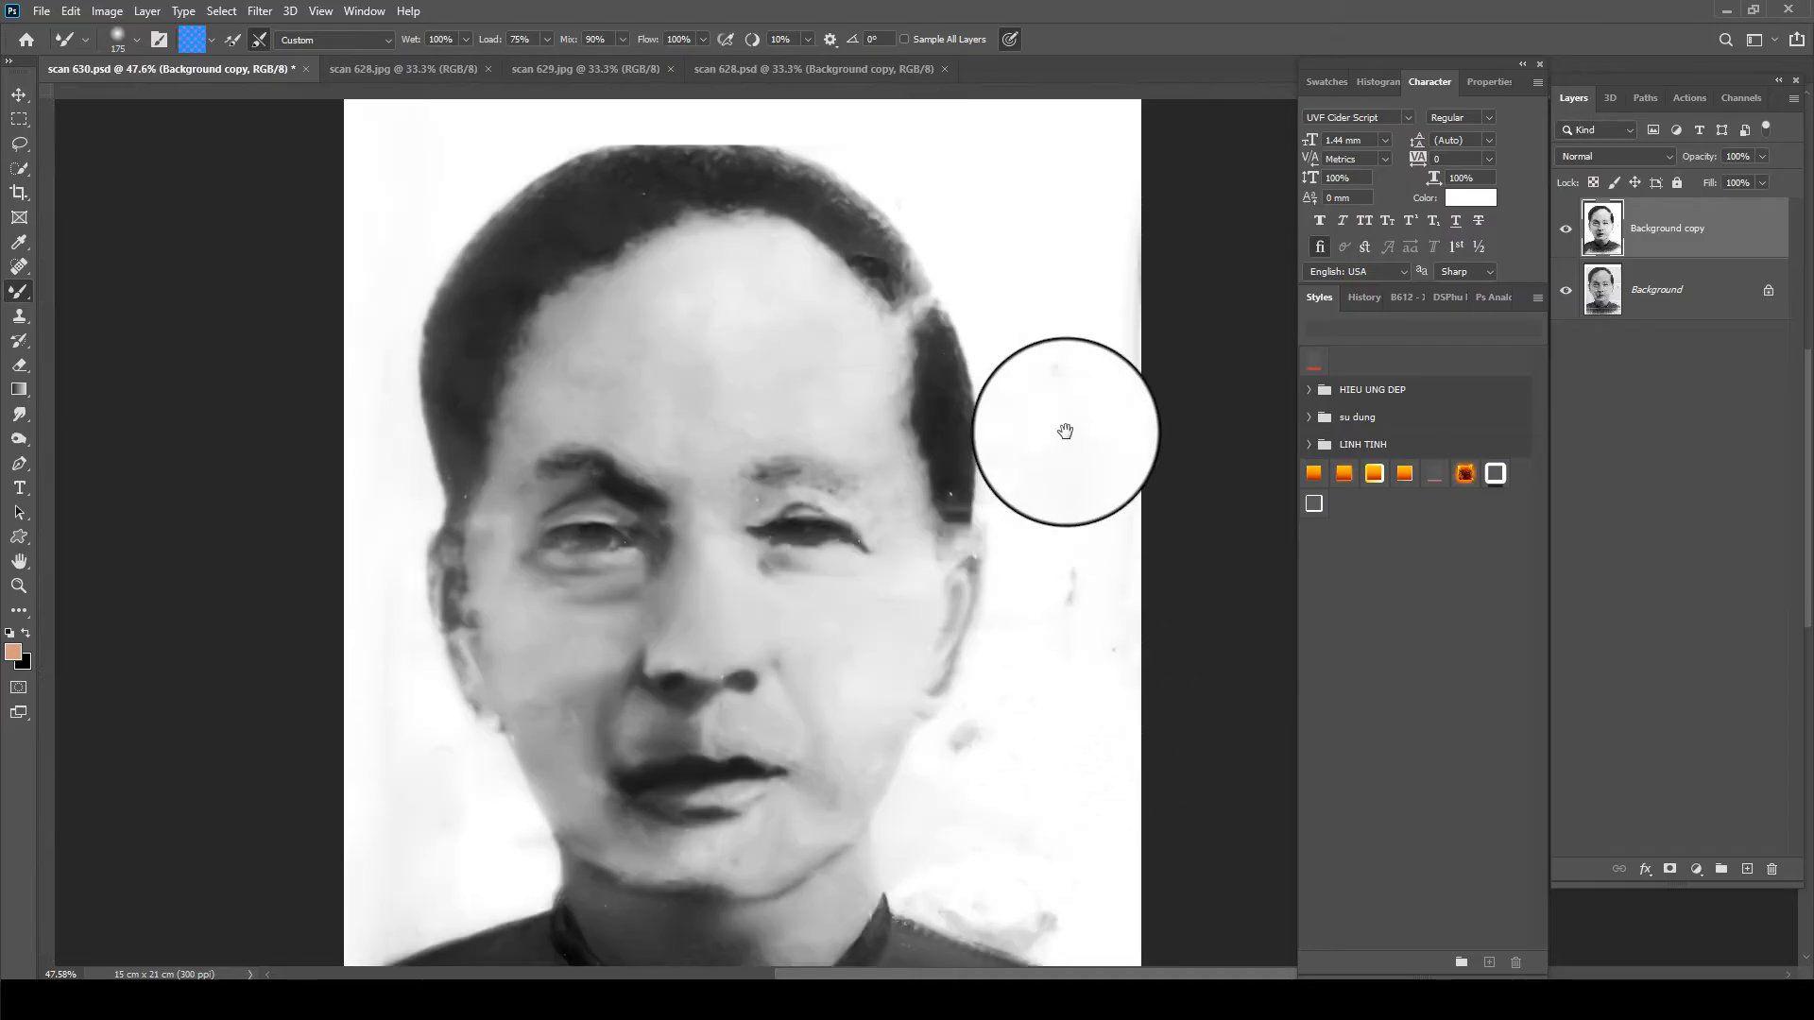
{"action": "left_click_drag", "start_coordinate": [1067, 531], "coordinate": [1127, 210]}
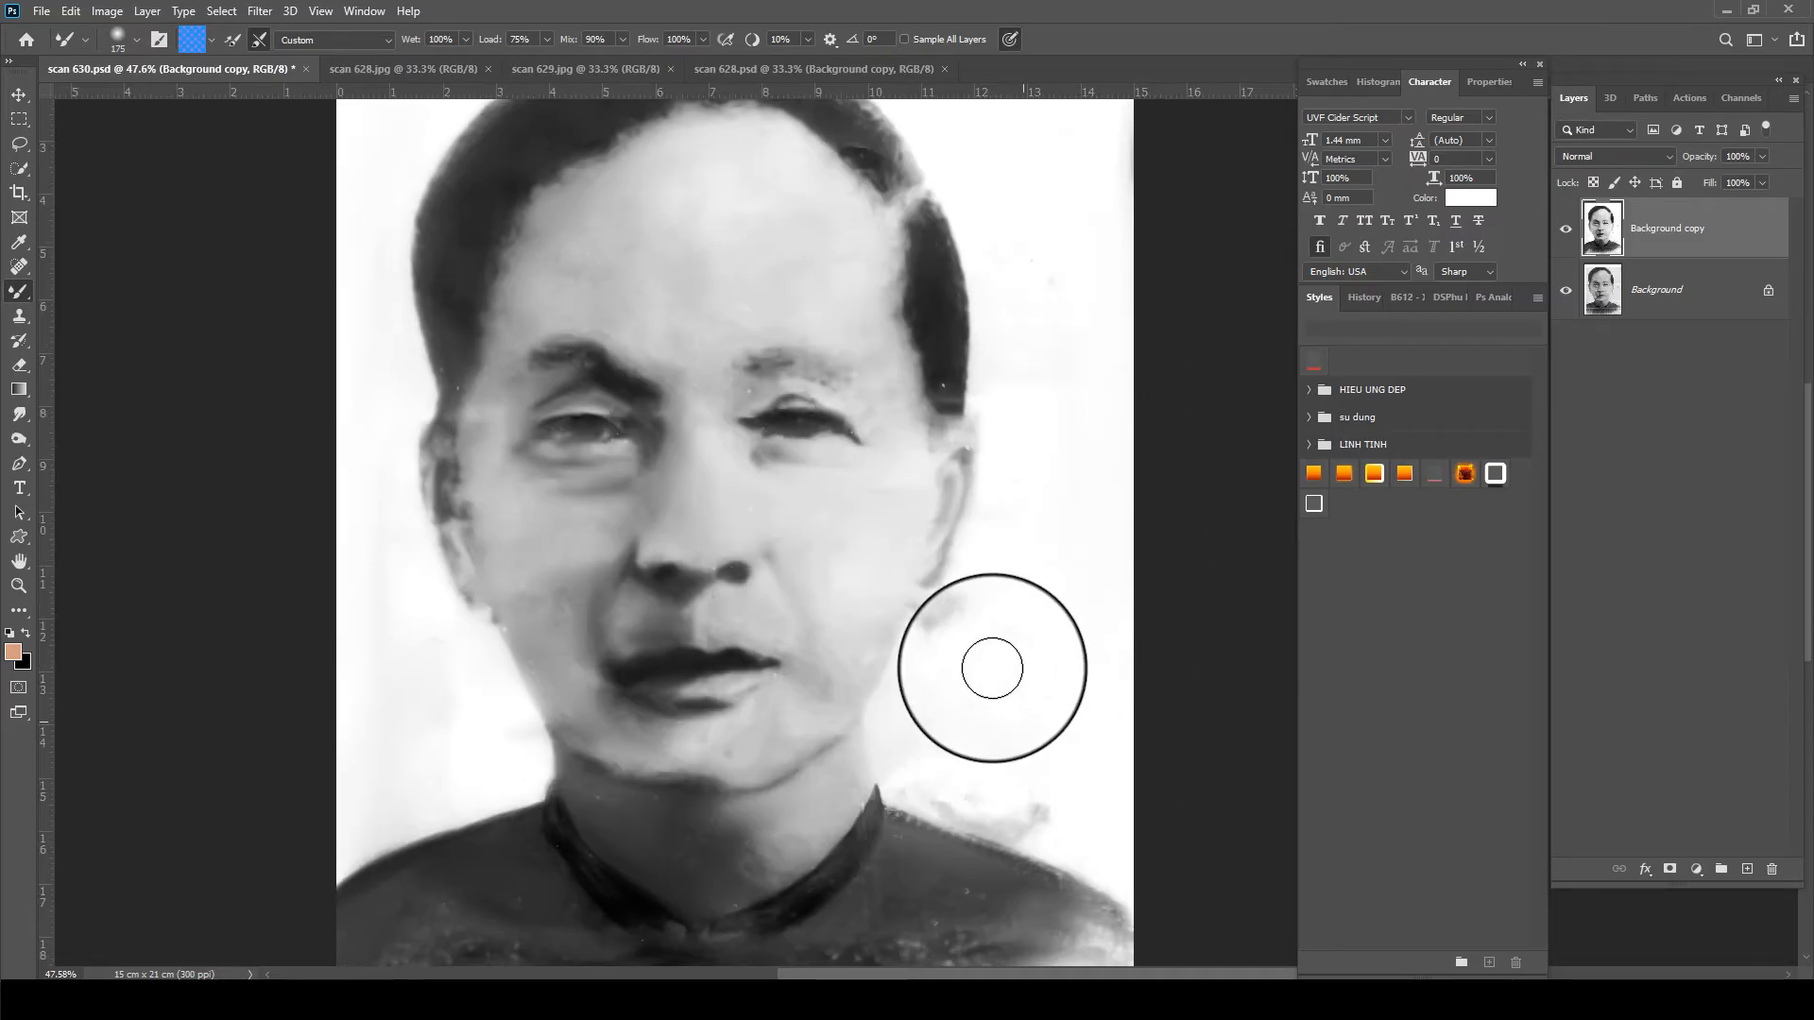
{"action": "key", "text": "bracketleft"}
{"action": "key", "text": "bracketleft"}
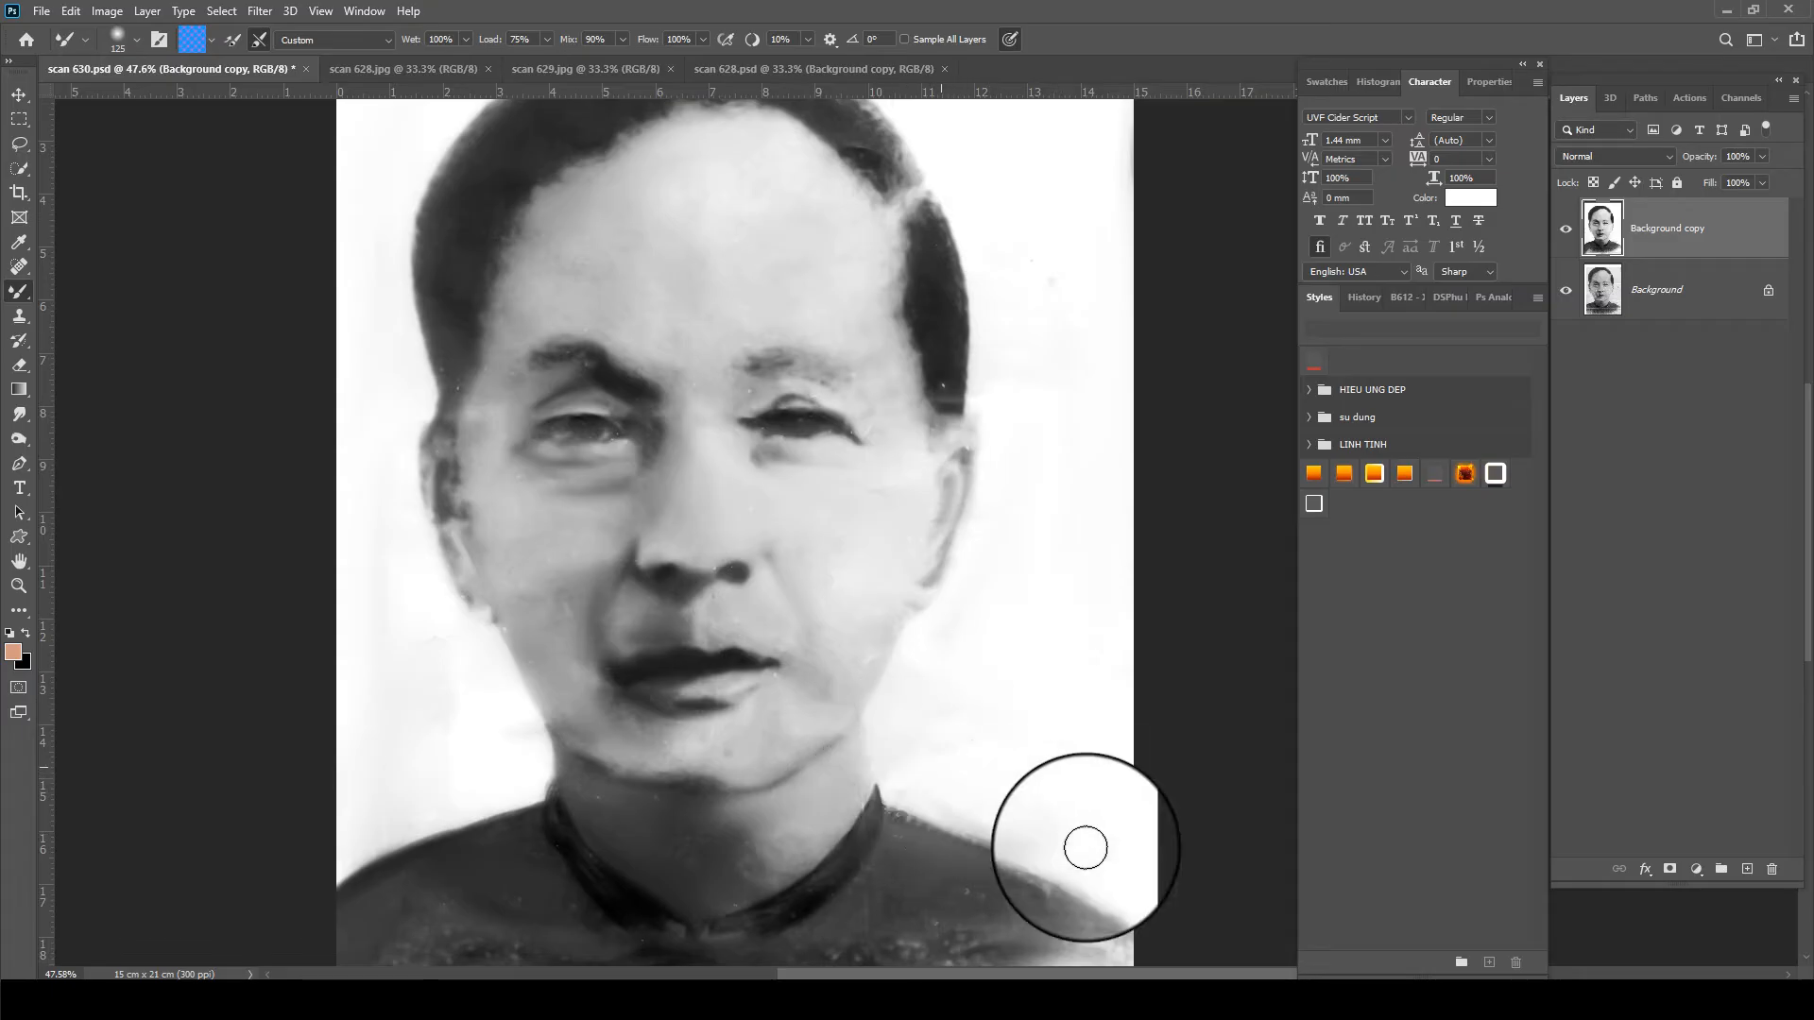
- Smooth the faded lower right-hand part of the jacket with a size 200 Mixer Brush
{"action": "left_click_drag", "start_coordinate": [1056, 832], "coordinate": [1042, 661]}
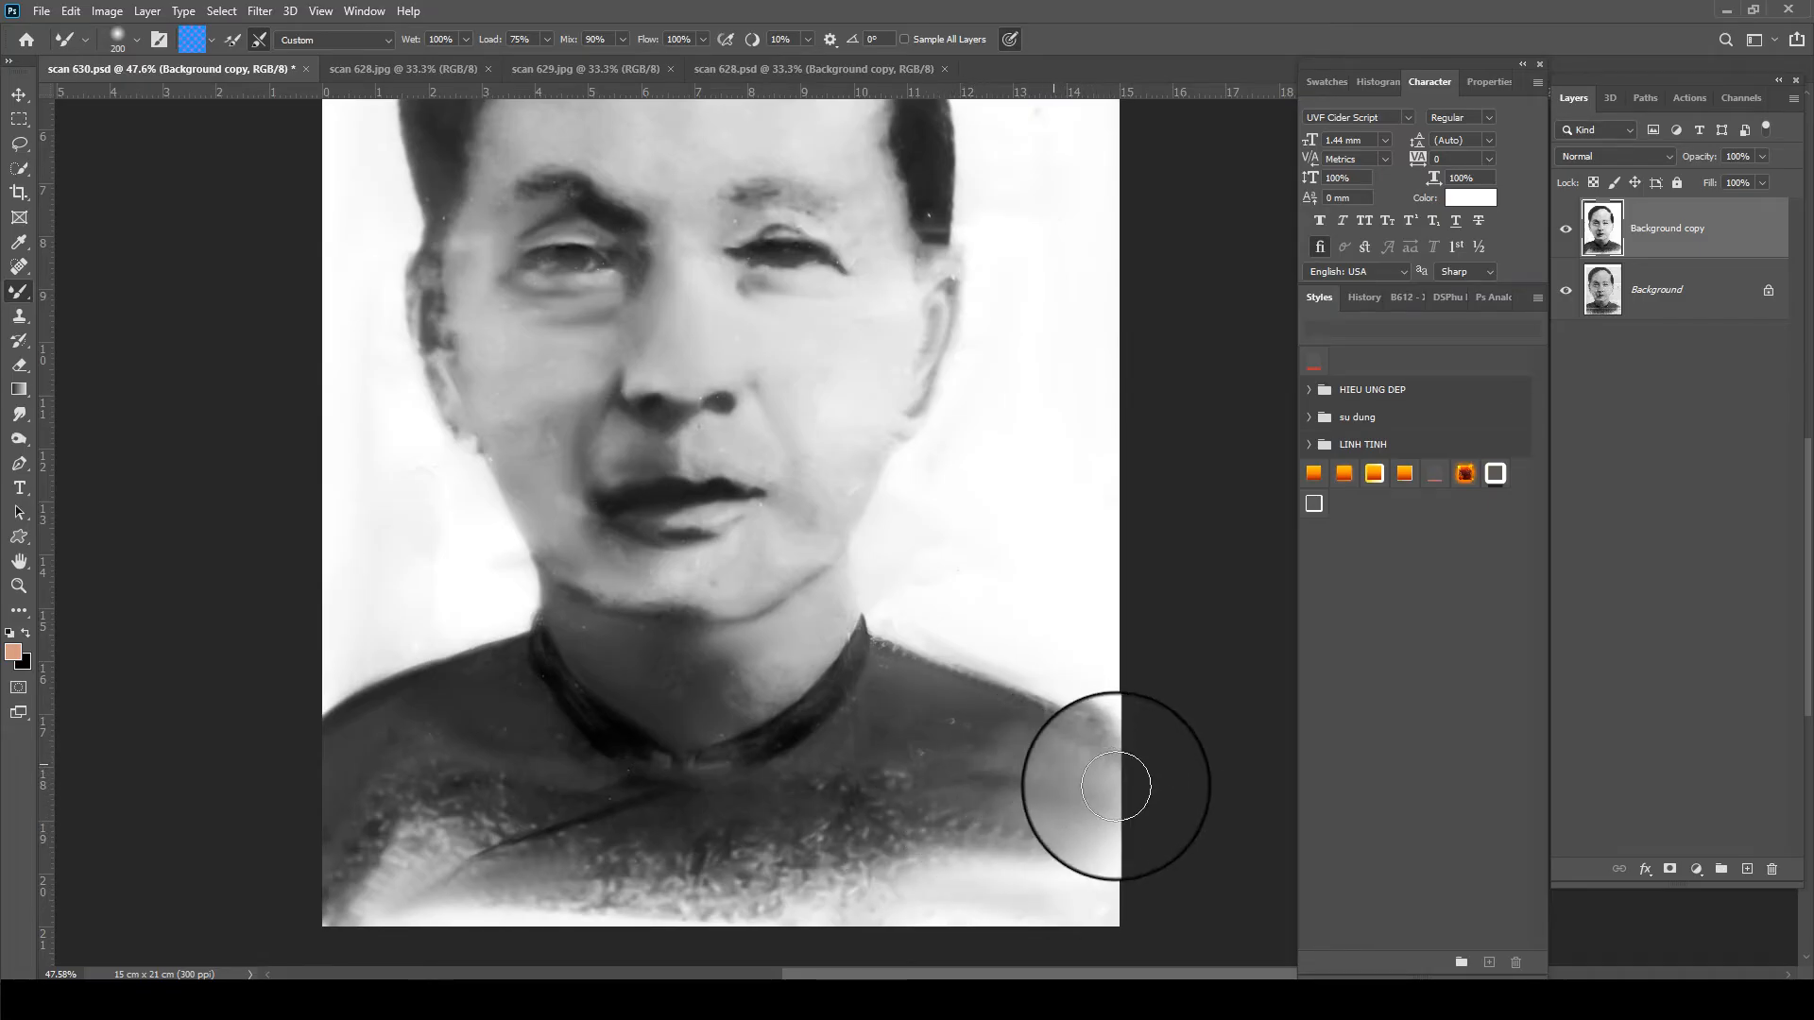
{"action": "left_click_drag", "start_coordinate": [865, 819], "coordinate": [896, 788]}
{"action": "mouse_move", "coordinate": [774, 838]}
{"action": "left_mouse_down"}
{"action": "mouse_move", "coordinate": [906, 781]}
{"action": "mouse_move", "coordinate": [925, 719]}
{"action": "left_mouse_up"}
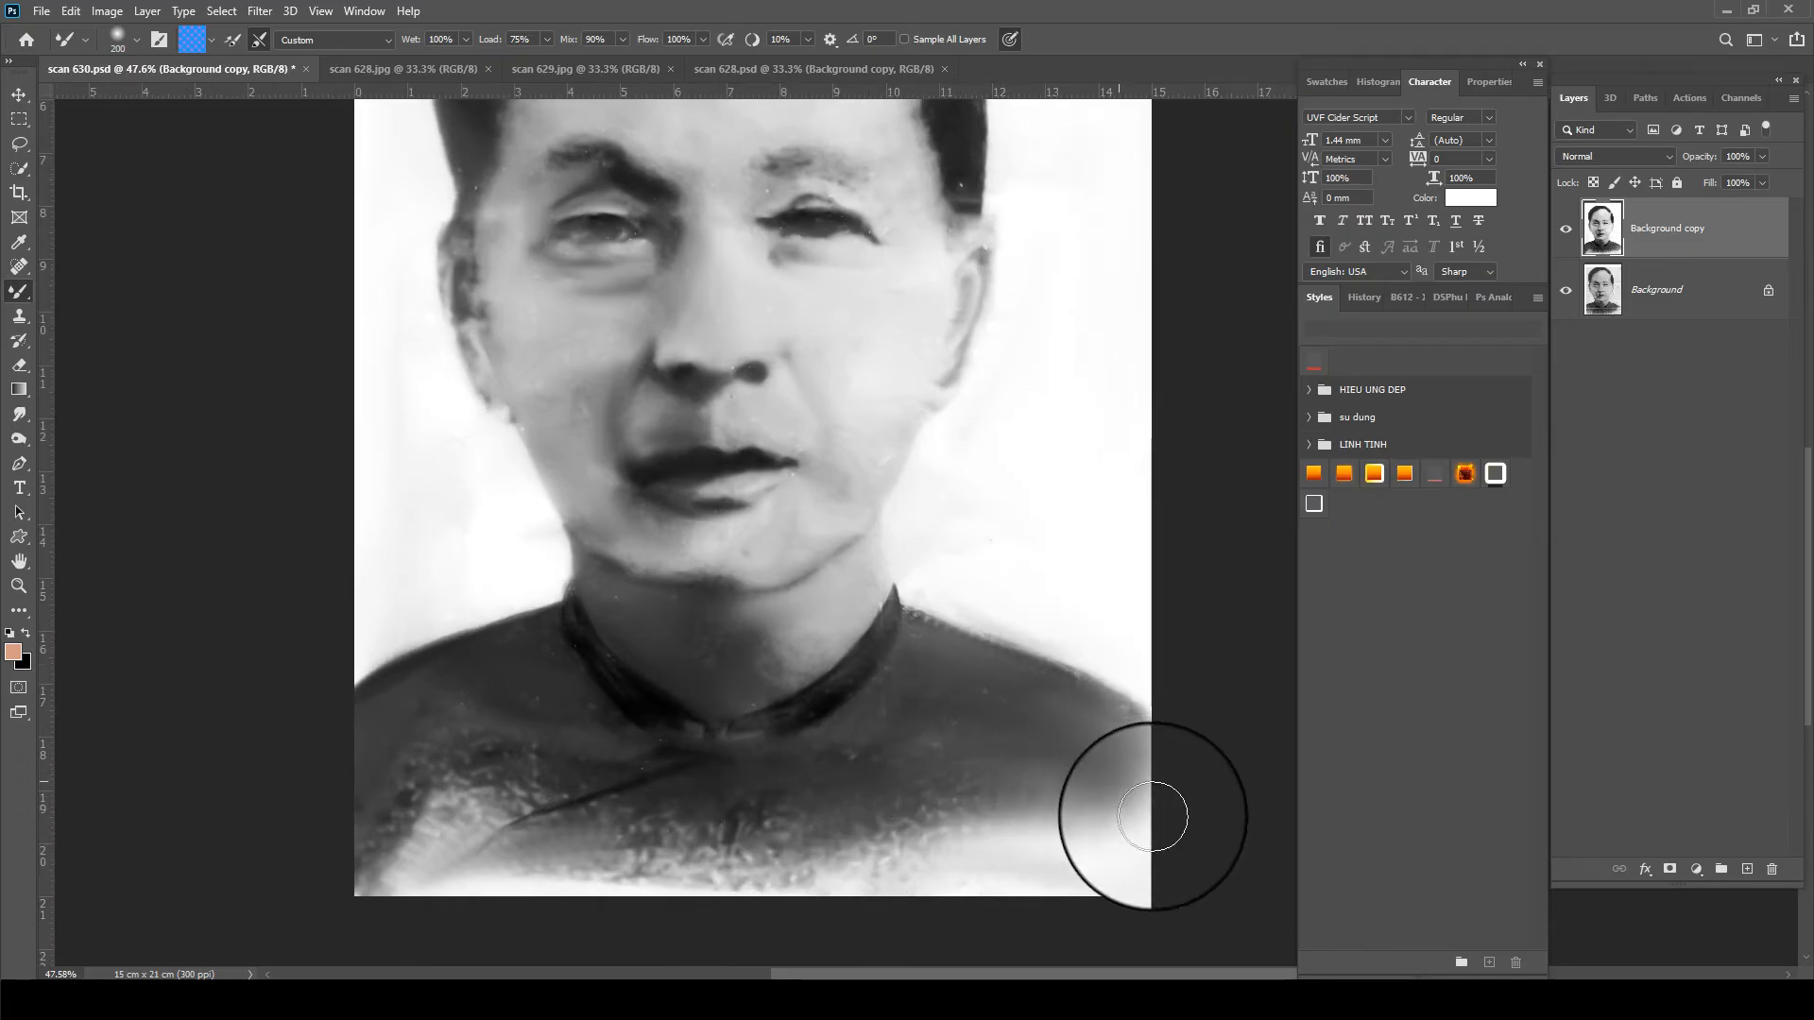
{"action": "mouse_move", "coordinate": [1153, 817]}
{"action": "left_mouse_down"}
{"action": "mouse_move", "coordinate": [866, 800]}
{"action": "mouse_move", "coordinate": [1060, 792]}
{"action": "mouse_move", "coordinate": [1114, 810]}
{"action": "mouse_move", "coordinate": [918, 788]}
{"action": "mouse_move", "coordinate": [945, 748]}
{"action": "mouse_move", "coordinate": [999, 733]}
{"action": "mouse_move", "coordinate": [962, 724]}
{"action": "mouse_move", "coordinate": [890, 822]}
{"action": "mouse_move", "coordinate": [837, 847]}
{"action": "mouse_move", "coordinate": [915, 835]}
{"action": "mouse_move", "coordinate": [625, 851]}
{"action": "mouse_move", "coordinate": [824, 868]}
{"action": "mouse_move", "coordinate": [553, 795]}
{"action": "mouse_move", "coordinate": [420, 862]}
{"action": "mouse_move", "coordinate": [526, 782]}
{"action": "mouse_move", "coordinate": [320, 893]}
{"action": "mouse_move", "coordinate": [1048, 868]}
{"action": "mouse_move", "coordinate": [893, 840]}
{"action": "mouse_move", "coordinate": [1068, 816]}
{"action": "mouse_move", "coordinate": [1003, 726]}
{"action": "mouse_move", "coordinate": [854, 787]}
{"action": "mouse_move", "coordinate": [924, 744]}
{"action": "mouse_move", "coordinate": [756, 636]}
{"action": "left_mouse_up"}
- Blend small remaining flaws around the right-hand side hair and ear with a smaller Mixer Brush at 10% Wet
{"action": "scroll", "coordinate": [753, 529], "scroll_direction": "up", "scroll_amount": 5}
{"action": "scroll", "coordinate": [771, 331], "scroll_direction": "up", "scroll_amount": 2}
{"action": "key", "text": "bracketleft"}
{"action": "key", "text": "bracketleft"}
{"action": "key", "text": "bracketleft"}
{"action": "key", "text": "bracketleft"}
{"action": "key", "text": "bracketleft"}
{"action": "key", "text": "bracketleft"}
{"action": "mouse_move", "coordinate": [969, 433]}
{"action": "left_mouse_down"}
{"action": "mouse_move", "coordinate": [963, 500]}
{"action": "mouse_move", "coordinate": [972, 487]}
{"action": "mouse_move", "coordinate": [986, 551]}
{"action": "mouse_move", "coordinate": [948, 384]}
{"action": "mouse_move", "coordinate": [995, 446]}
{"action": "left_mouse_up"}
{"action": "key", "text": "bracketright"}
{"action": "mouse_move", "coordinate": [833, 244]}
{"action": "left_mouse_down"}
{"action": "mouse_move", "coordinate": [873, 283]}
{"action": "mouse_move", "coordinate": [885, 263]}
{"action": "left_mouse_up"}
{"action": "key", "text": "bracketleft"}
{"action": "key", "text": "bracketleft"}
{"action": "key", "text": "bracketleft"}
{"action": "key", "text": "bracketleft"}
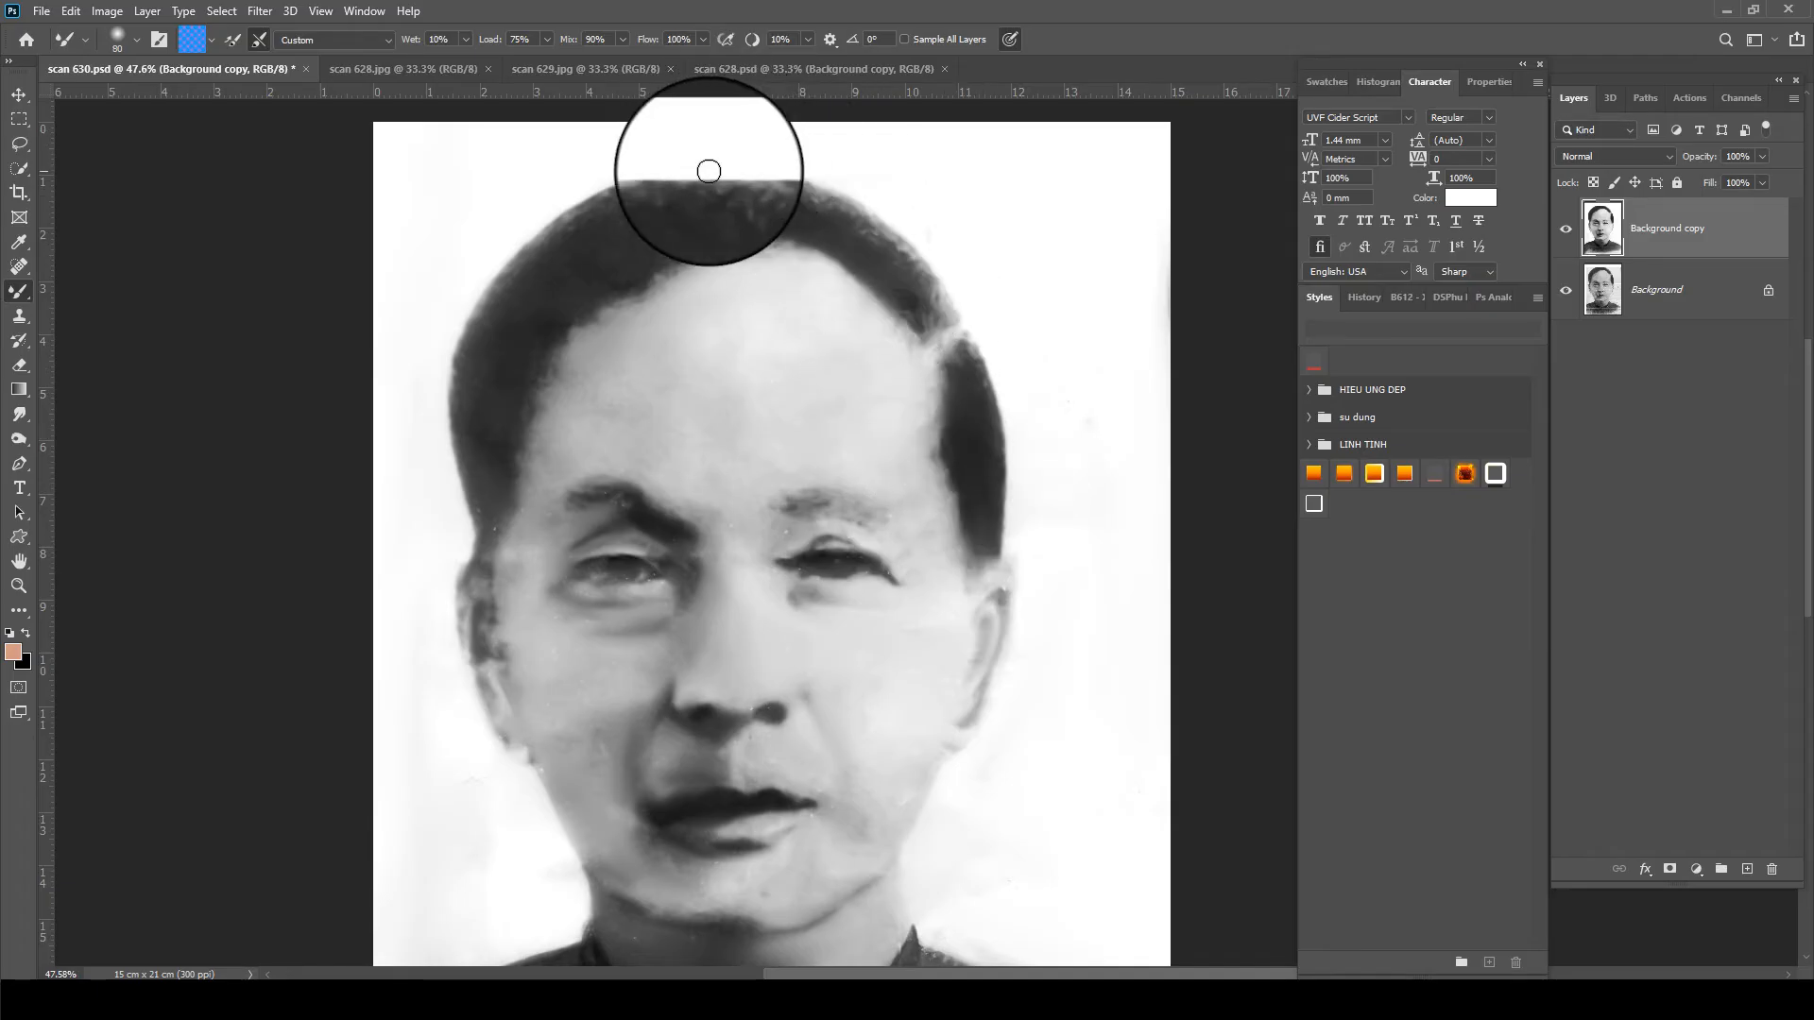
- Set the Mixer Brush to 100% Wet, round off the flat top of the hair and smooth the hair toward the forehead
{"action": "key", "text": "0"}
{"action": "mouse_move", "coordinate": [789, 179]}
{"action": "left_mouse_down"}
{"action": "mouse_move", "coordinate": [688, 174]}
{"action": "mouse_move", "coordinate": [610, 199]}
{"action": "mouse_move", "coordinate": [664, 176]}
{"action": "mouse_move", "coordinate": [775, 189]}
{"action": "mouse_move", "coordinate": [651, 180]}
{"action": "mouse_move", "coordinate": [766, 185]}
{"action": "mouse_move", "coordinate": [705, 182]}
{"action": "left_mouse_up"}
{"action": "key", "text": "bracketright"}
{"action": "key", "text": "bracketright"}
{"action": "key", "text": "bracketright"}
{"action": "key", "text": "bracketright"}
{"action": "key", "text": "bracketright"}
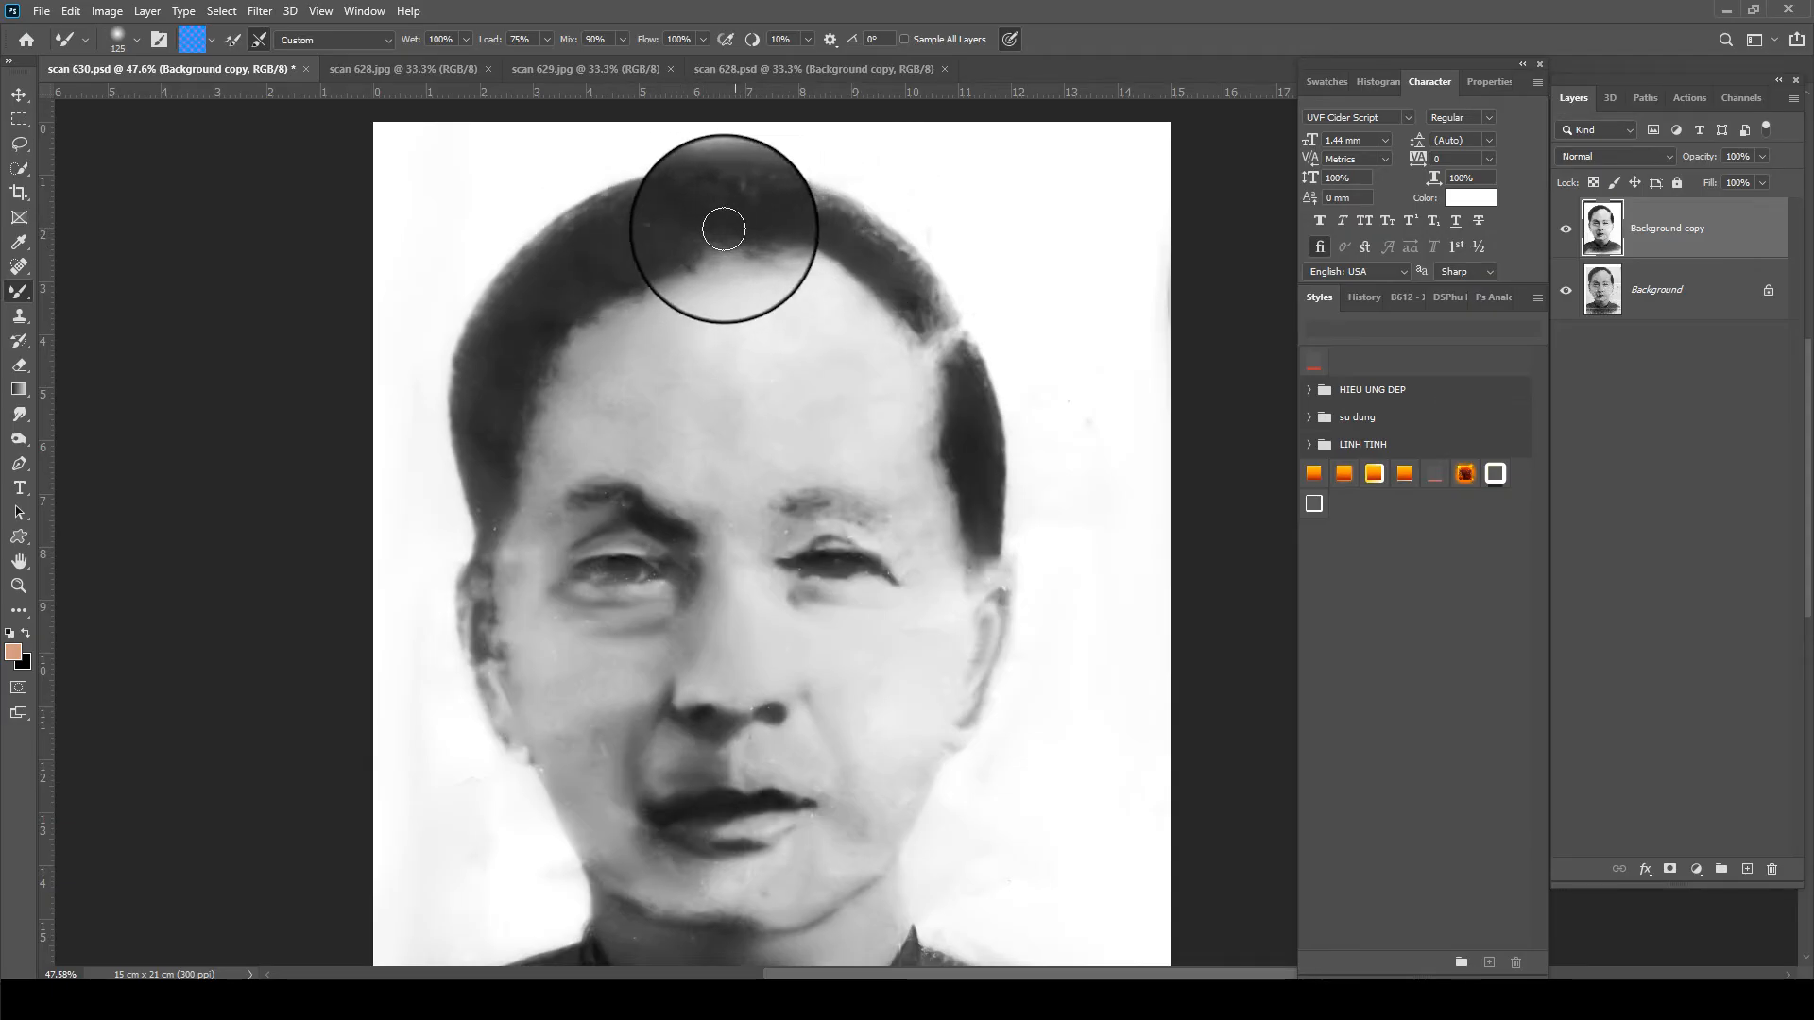
{"action": "key", "text": "bracketright"}
{"action": "key", "text": "bracketright"}
{"action": "key", "text": "bracketright"}
{"action": "key", "text": "bracketright"}
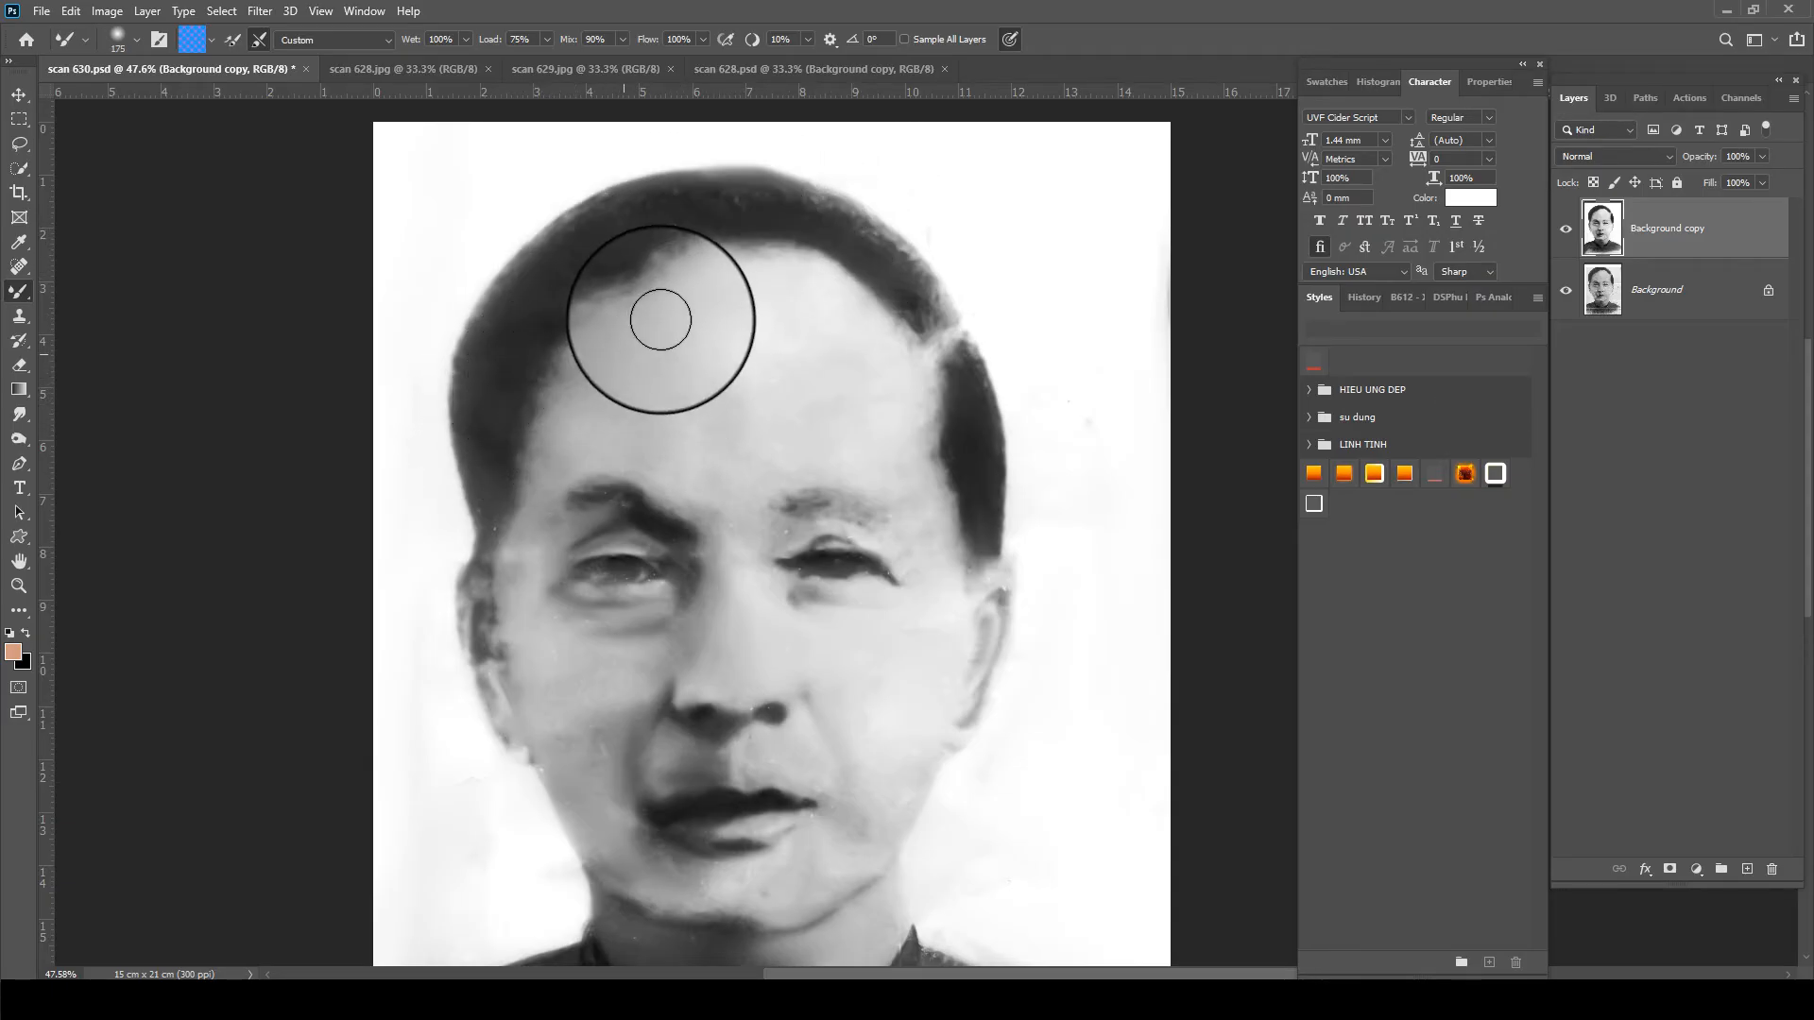
- Smooth the shapes of both eyebrows with a reduced Mixer Brush size
{"action": "key", "text": "bracketleft"}
{"action": "key", "text": "bracketleft"}
{"action": "key", "text": "bracketleft"}
{"action": "key", "text": "bracketleft"}
{"action": "key", "text": "bracketleft"}
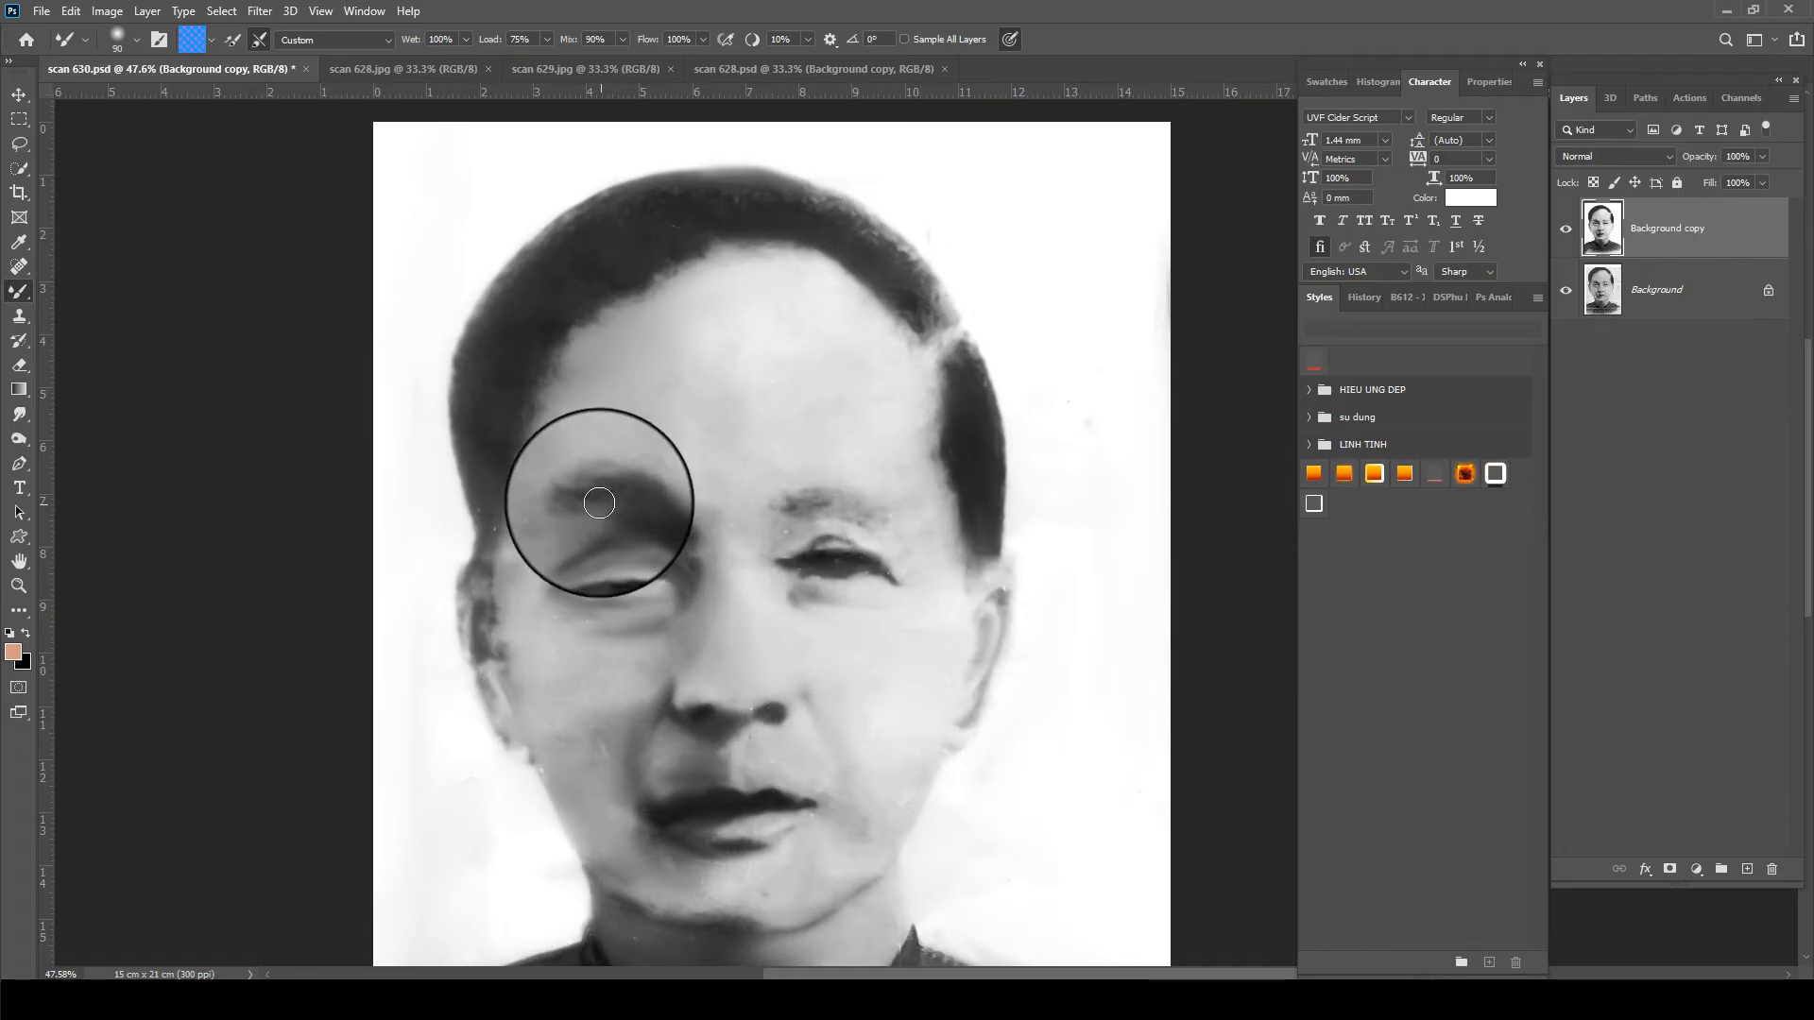
{"action": "key", "text": "bracketleft"}
{"action": "key", "text": "bracketleft"}
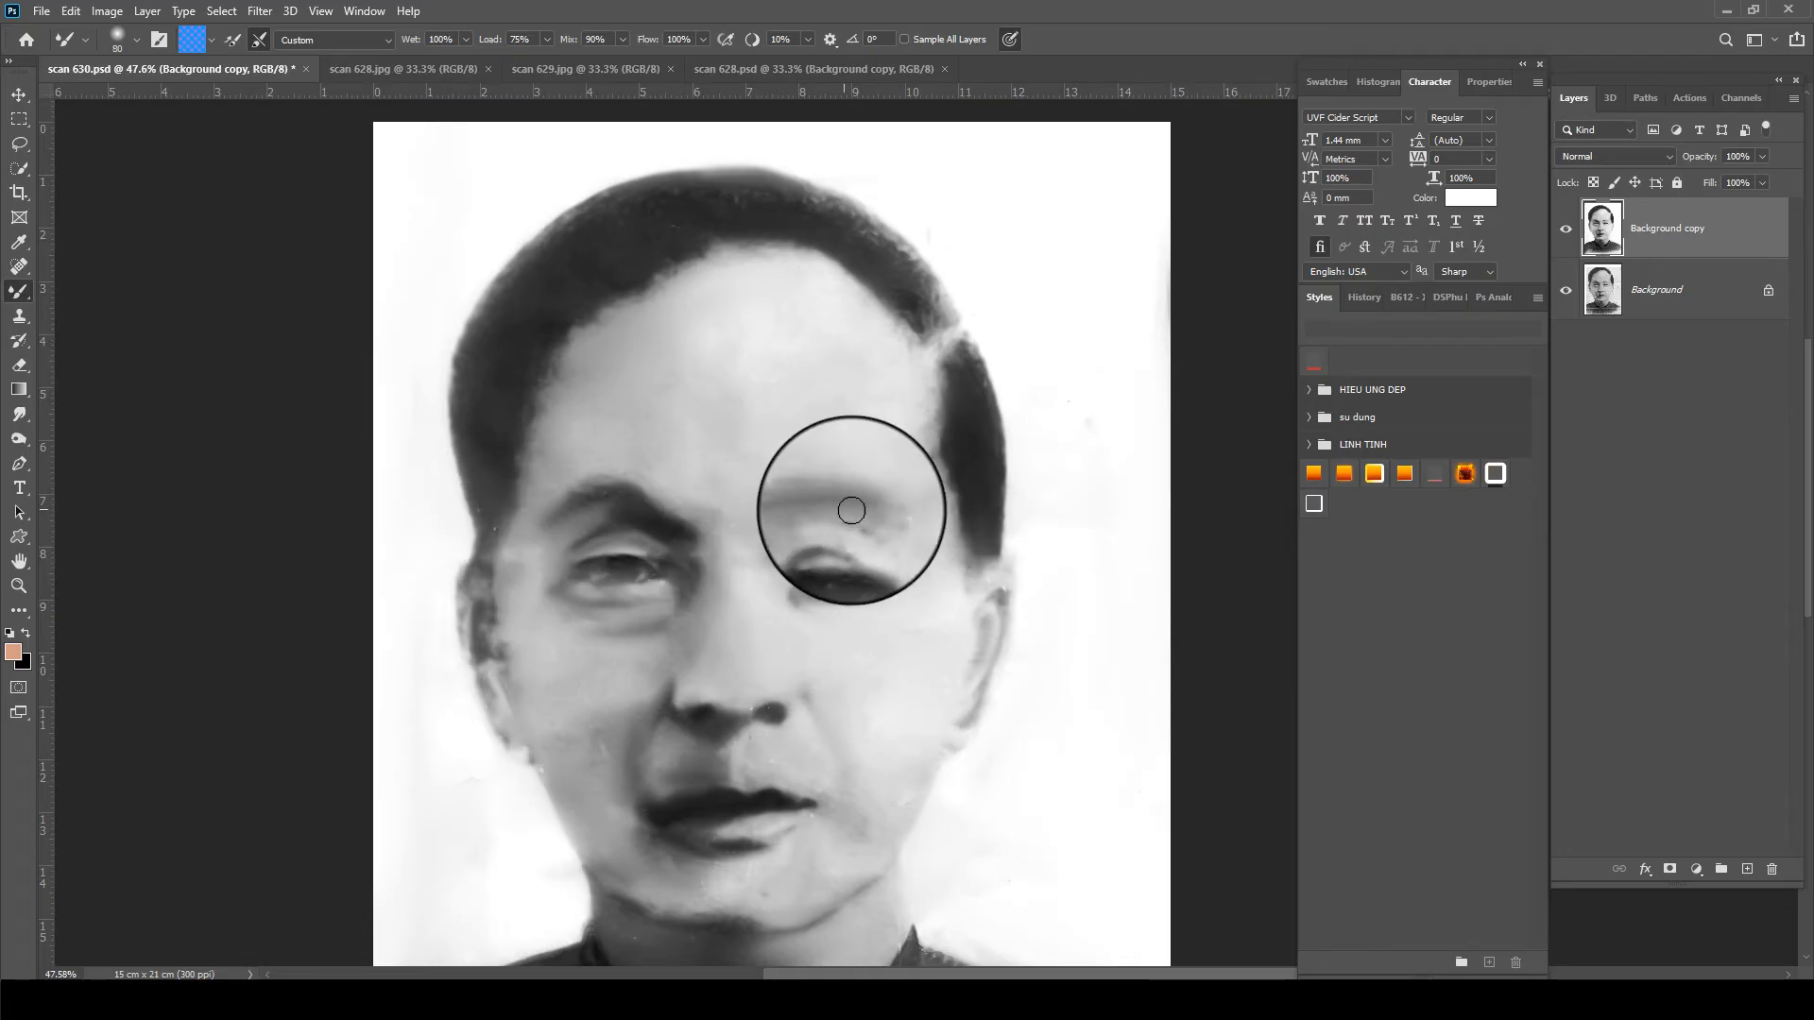
- Blend the specks and rough tones in the left-hand eye and its lower lid with a small Mixer Brush
{"action": "scroll", "coordinate": [832, 549], "scroll_direction": "up", "scroll_amount": 1}
{"action": "key", "text": "bracketleft"}
{"action": "key", "text": "bracketleft"}
{"action": "key", "text": "bracketleft"}
{"action": "key", "text": "bracketleft"}
{"action": "key", "text": "bracketleft"}
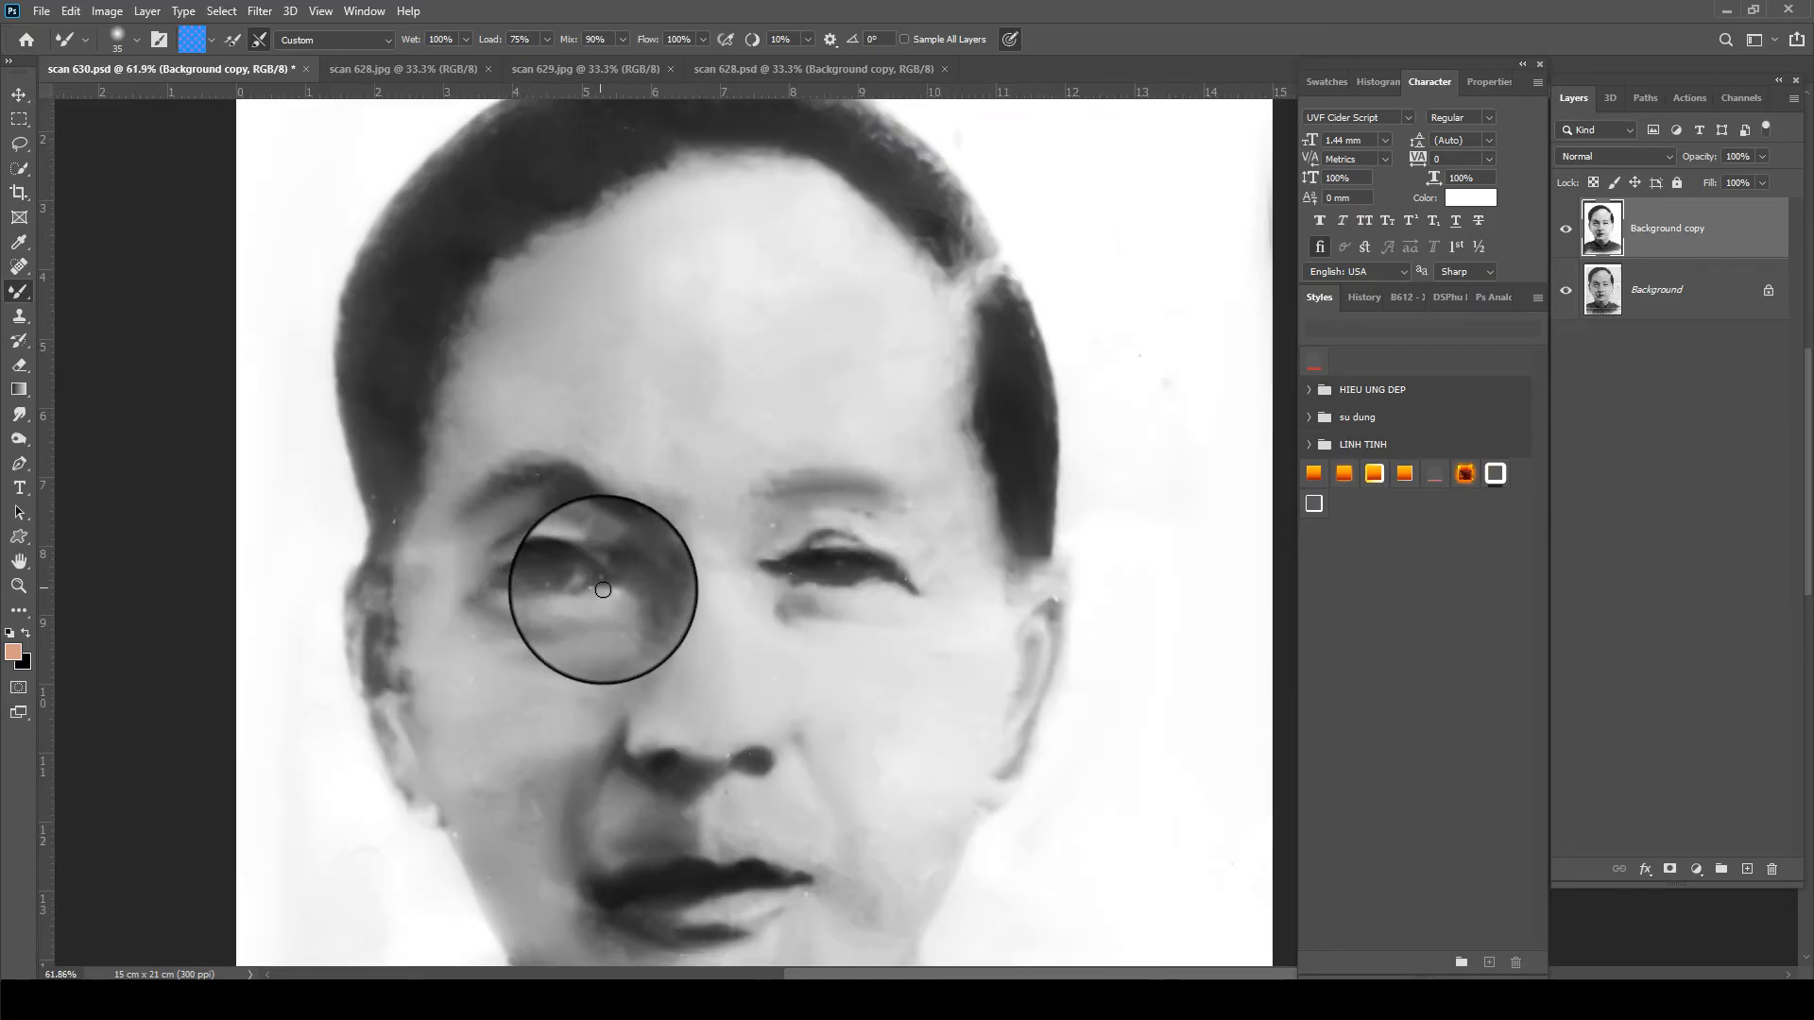
{"action": "scroll", "coordinate": [557, 567], "scroll_direction": "up", "scroll_amount": 3}
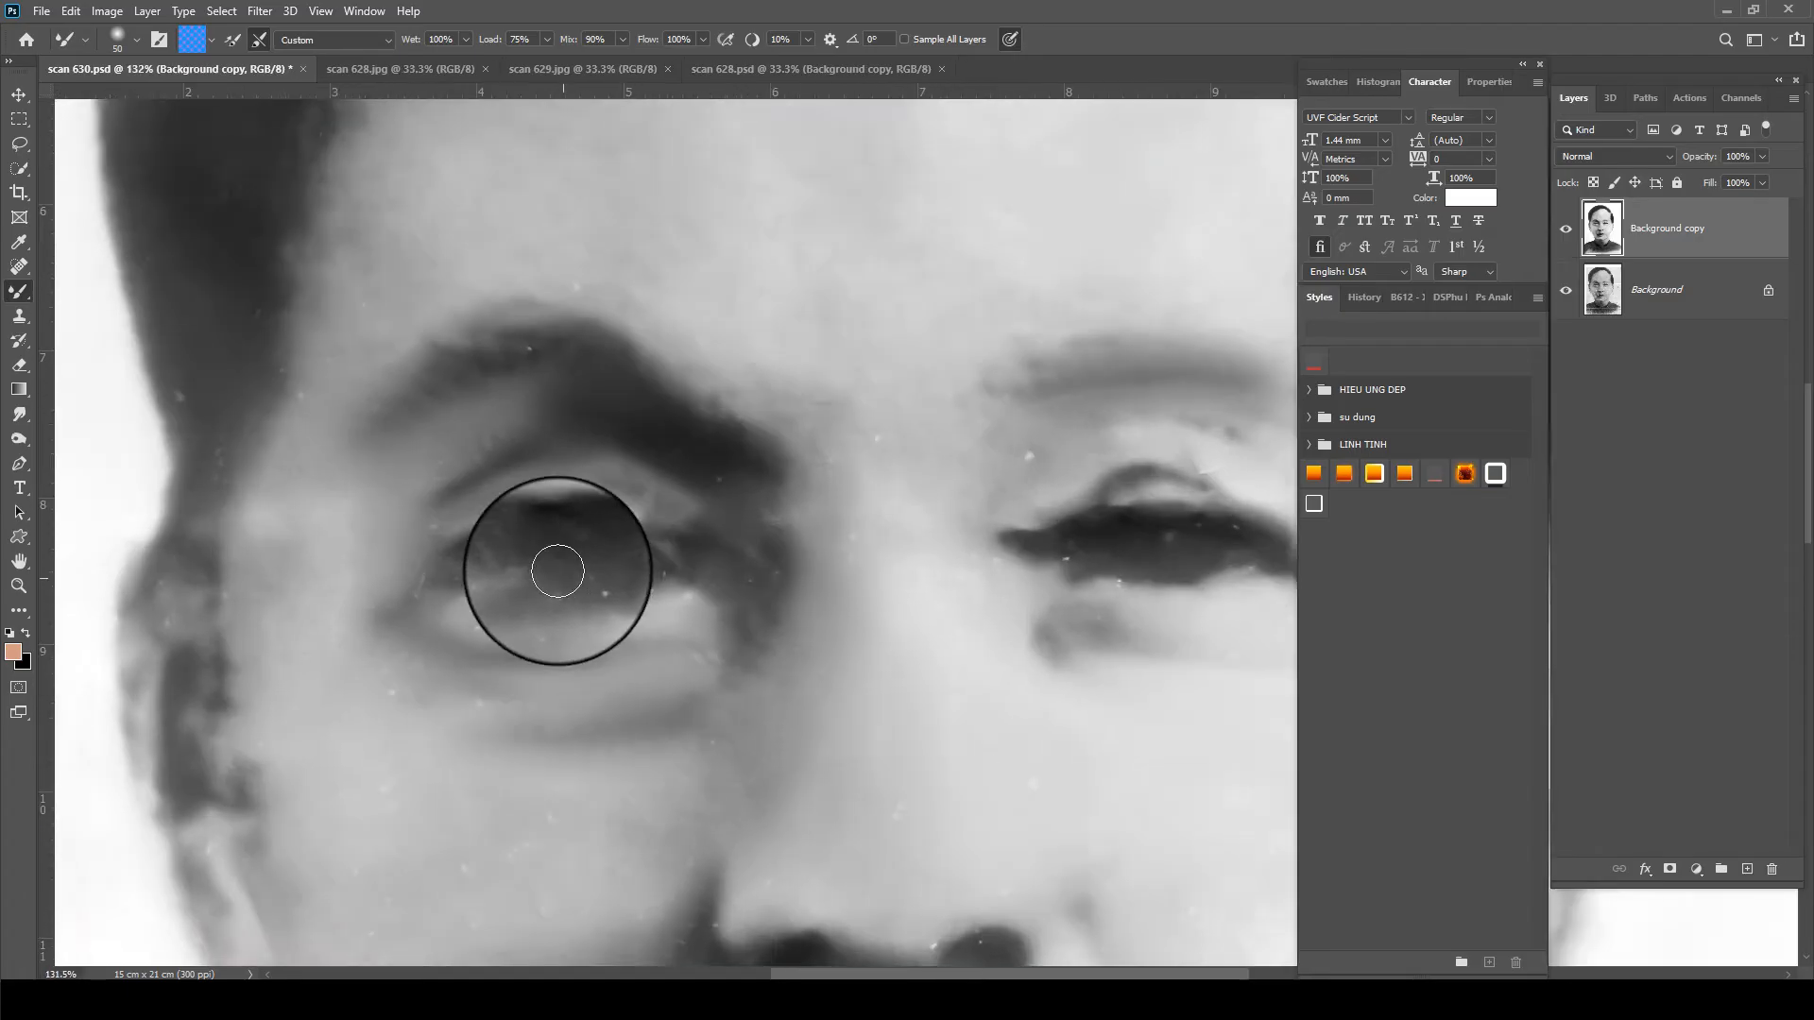
{"action": "key", "text": "bracketright"}
{"action": "key", "text": "bracketright"}
{"action": "scroll", "coordinate": [749, 413], "scroll_direction": "down", "scroll_amount": 2}
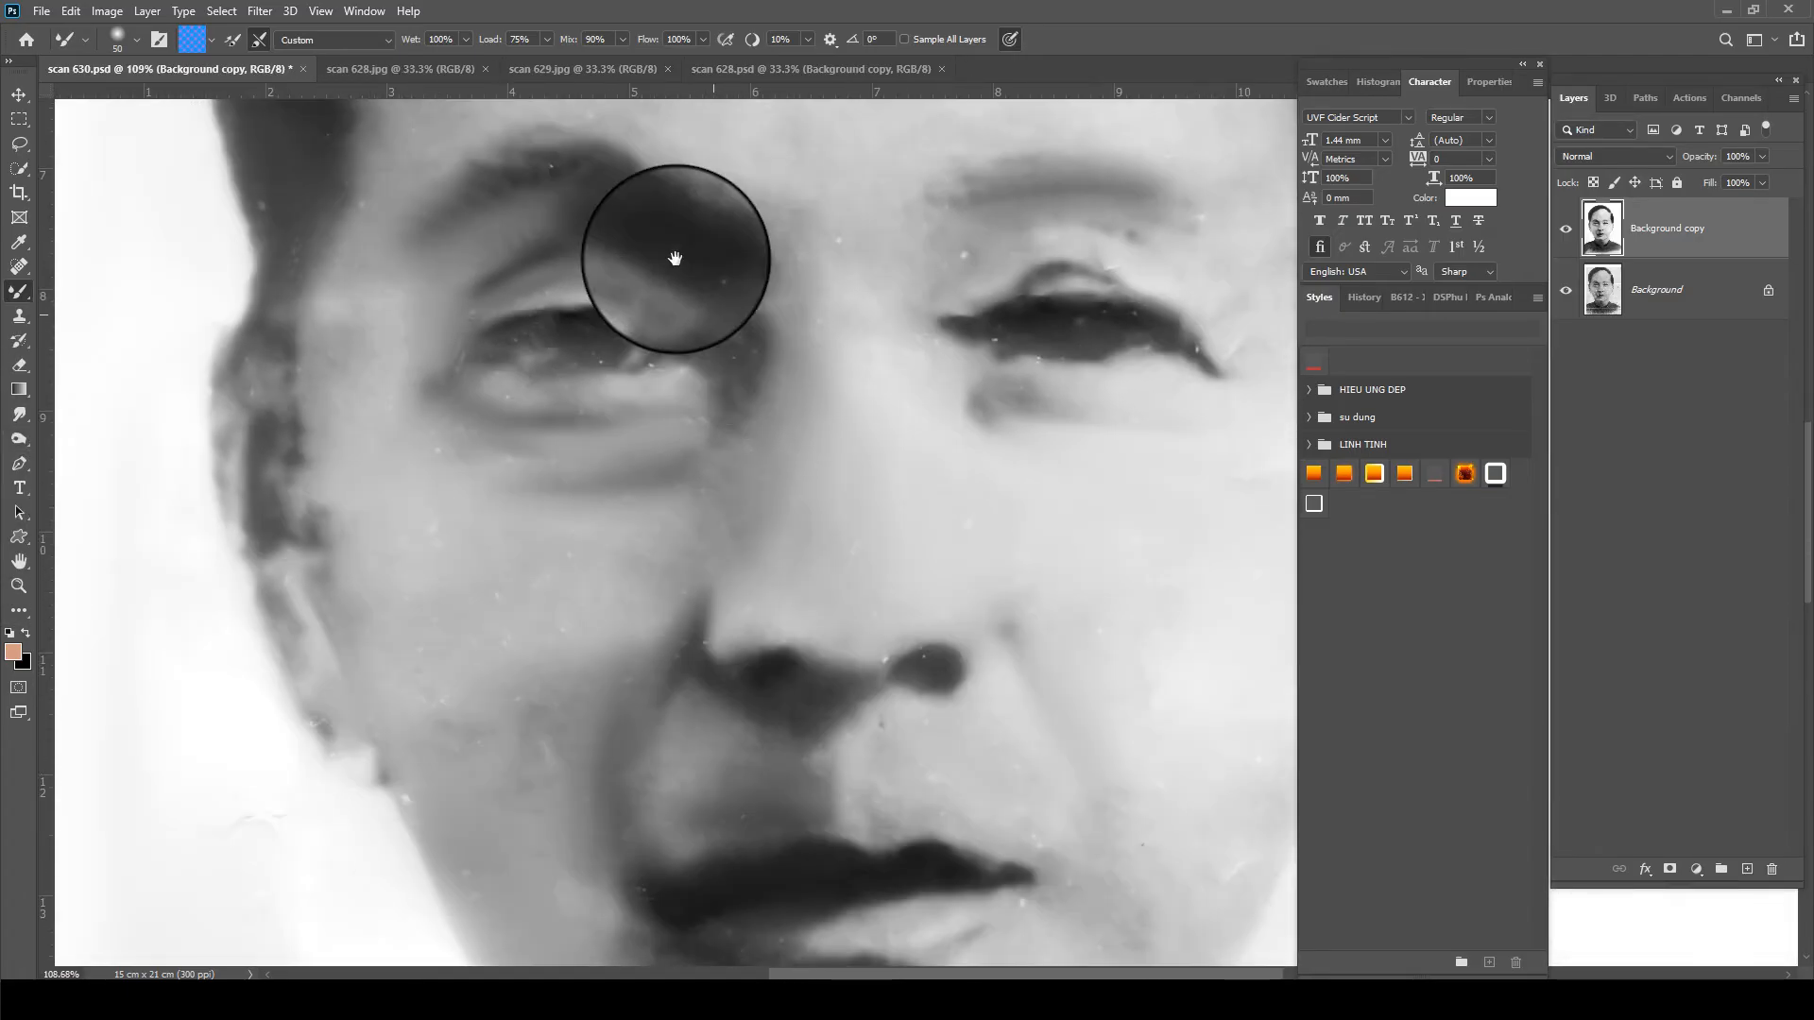
- Reapply the last Camera Raw filter to the Background copy layer and fade it to 78% opacity in Normal mode
{"action": "left_click", "coordinate": [261, 12]}
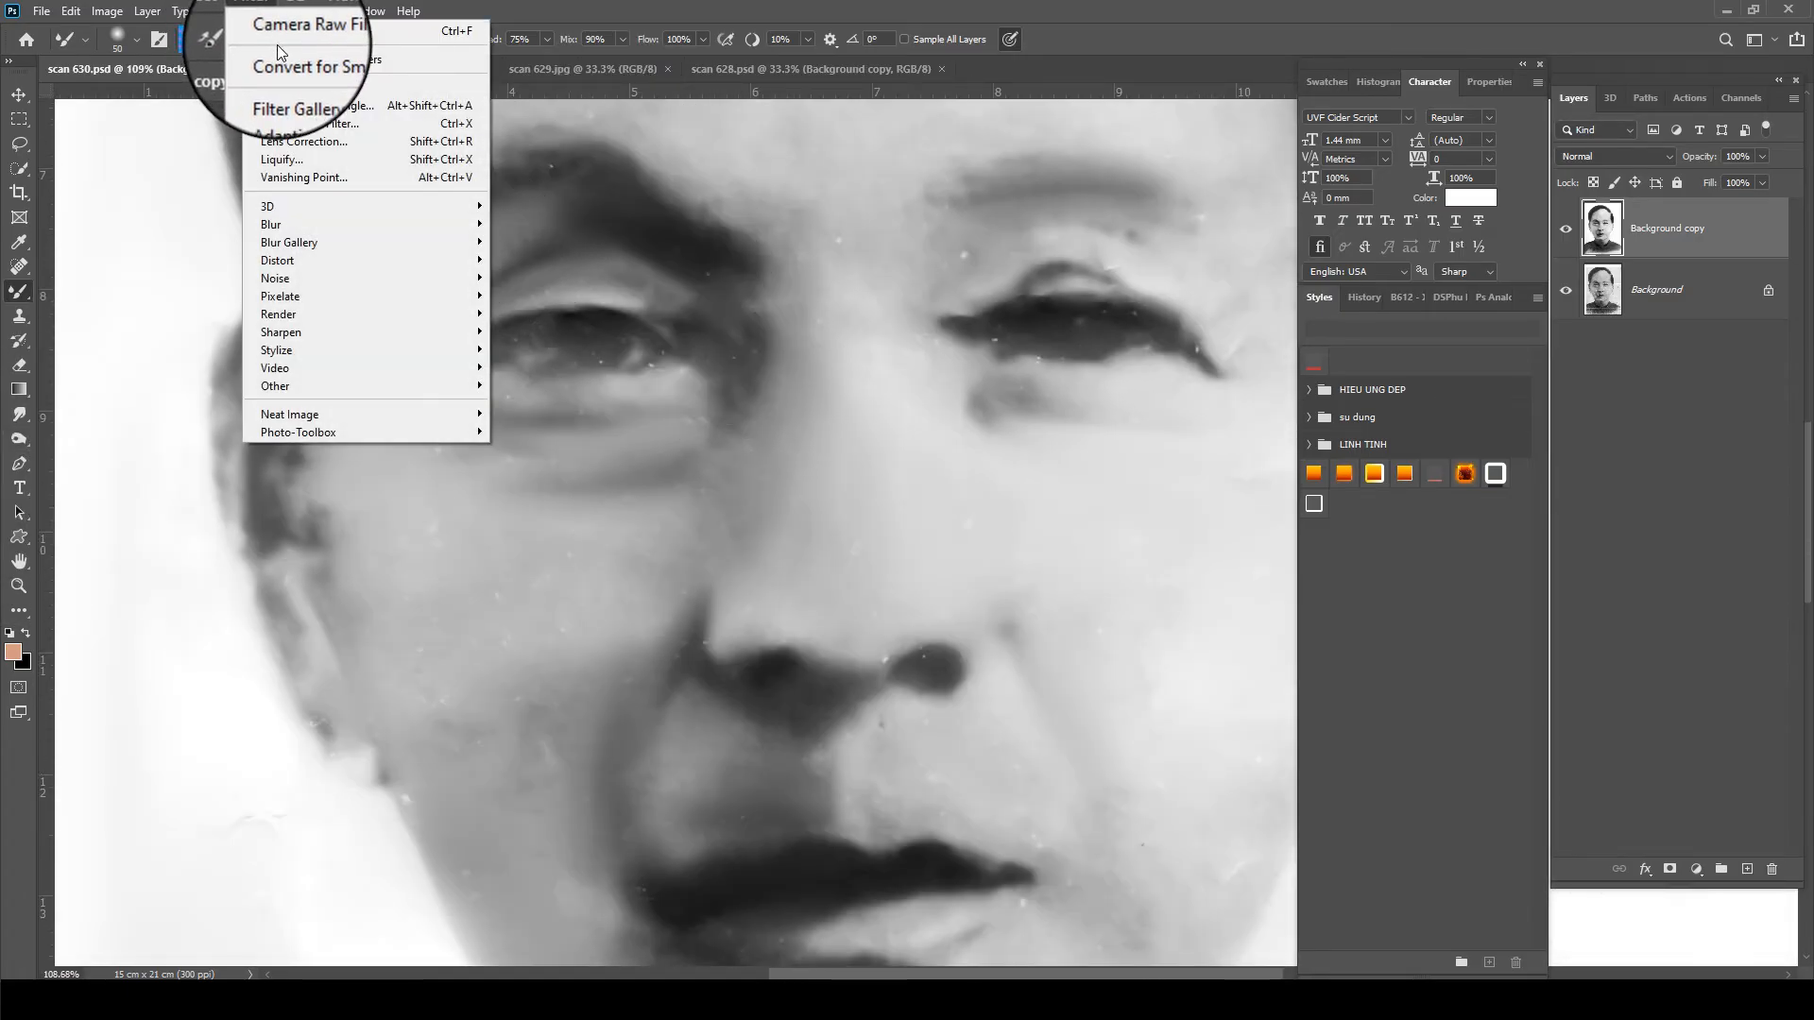
{"action": "left_click", "coordinate": [291, 28]}
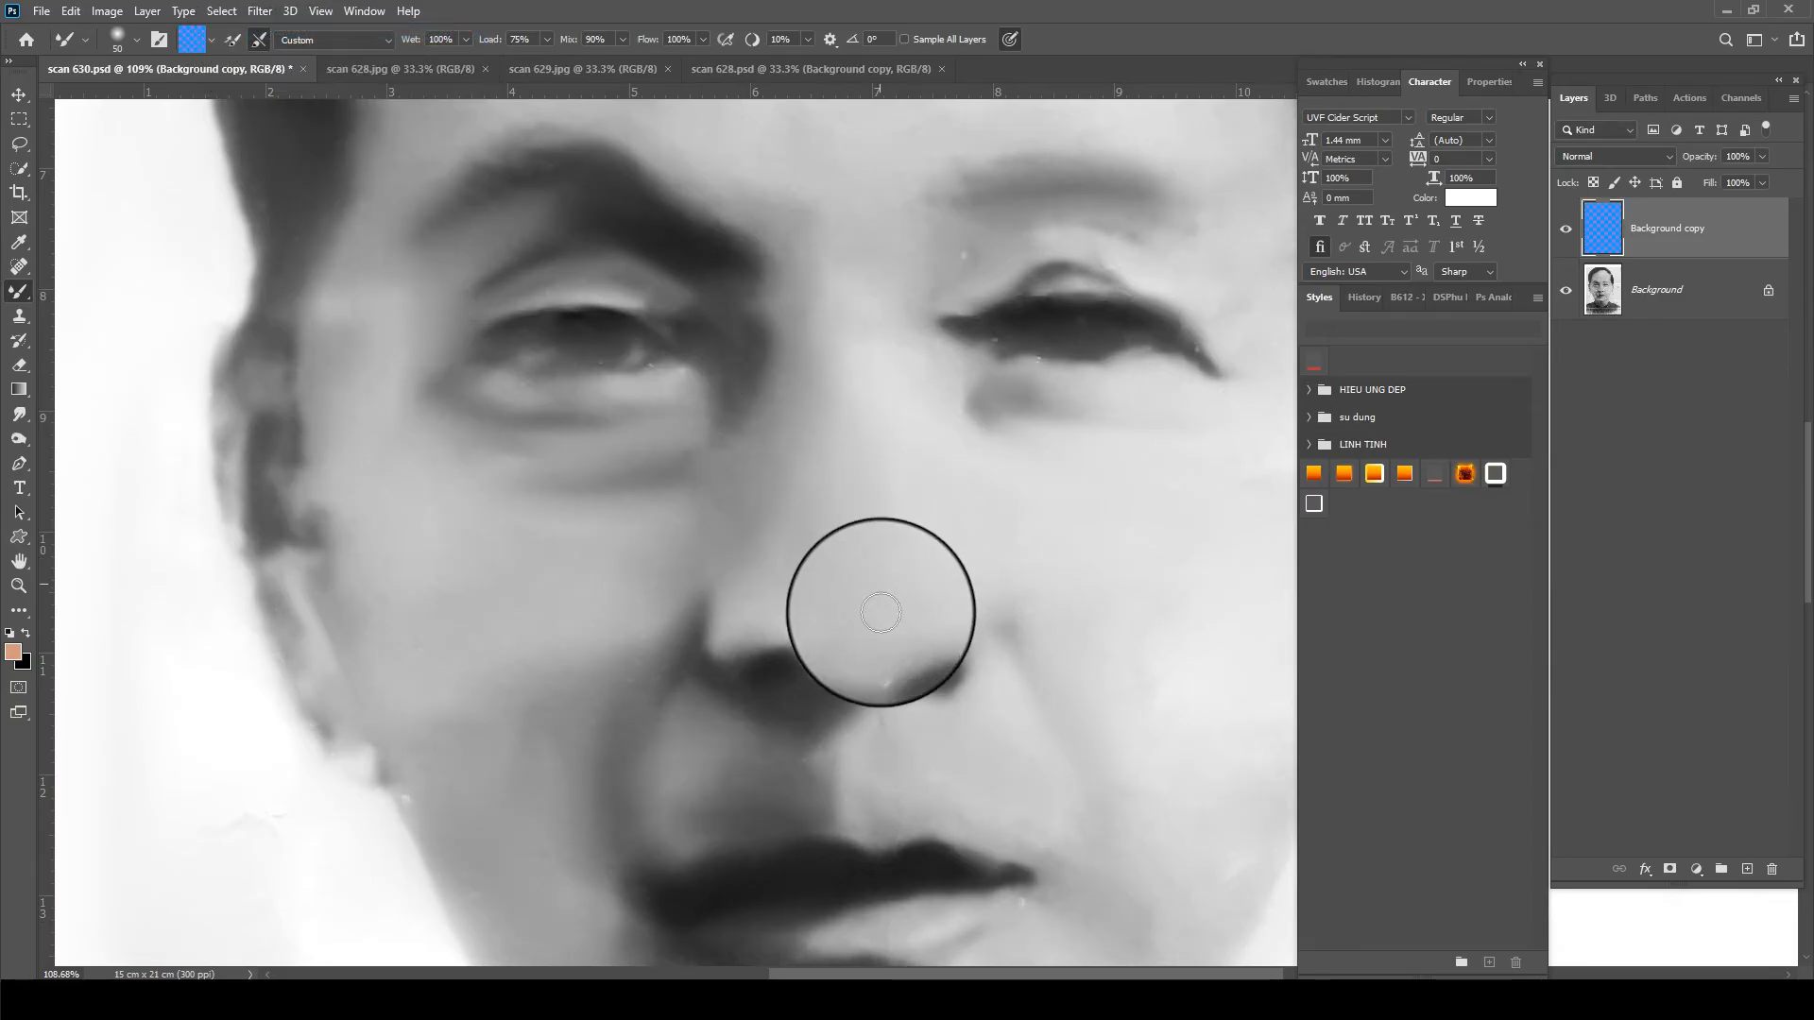
{"action": "scroll", "coordinate": [746, 411], "scroll_direction": "down", "scroll_amount": 2}
{"action": "scroll", "coordinate": [714, 405], "scroll_direction": "up", "scroll_amount": 3}
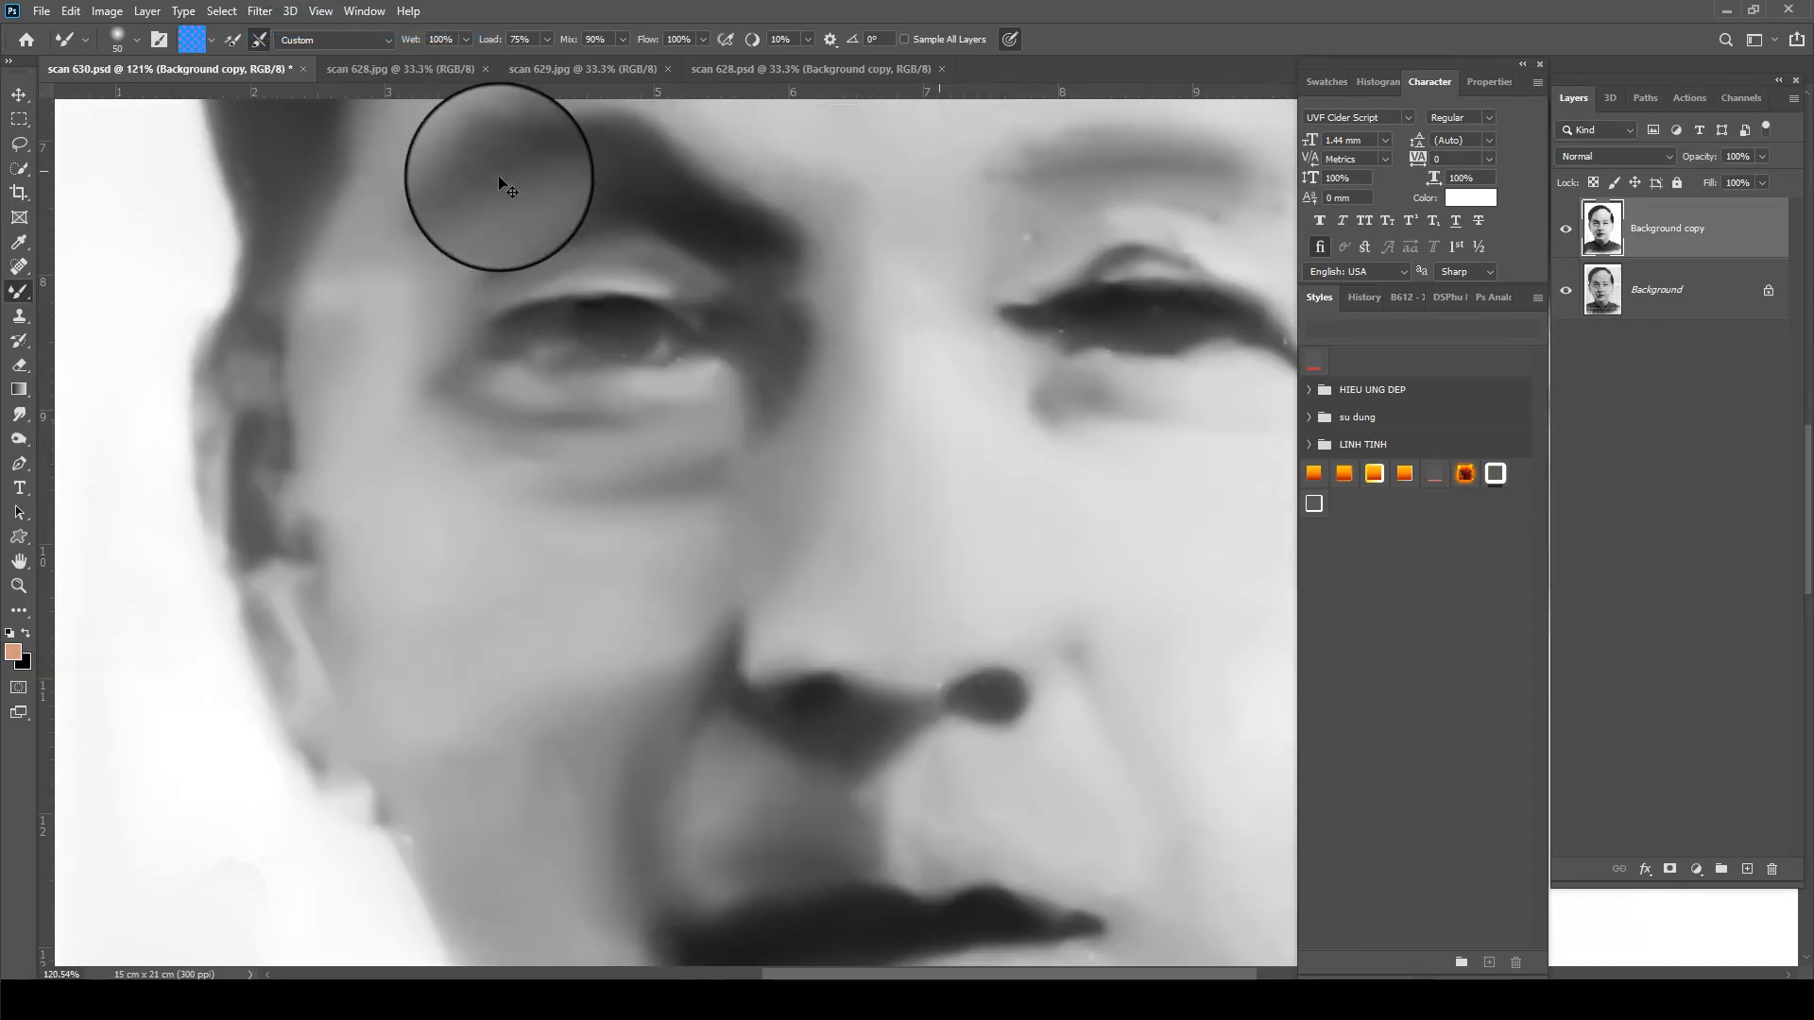
{"action": "left_click", "coordinate": [79, 13]}
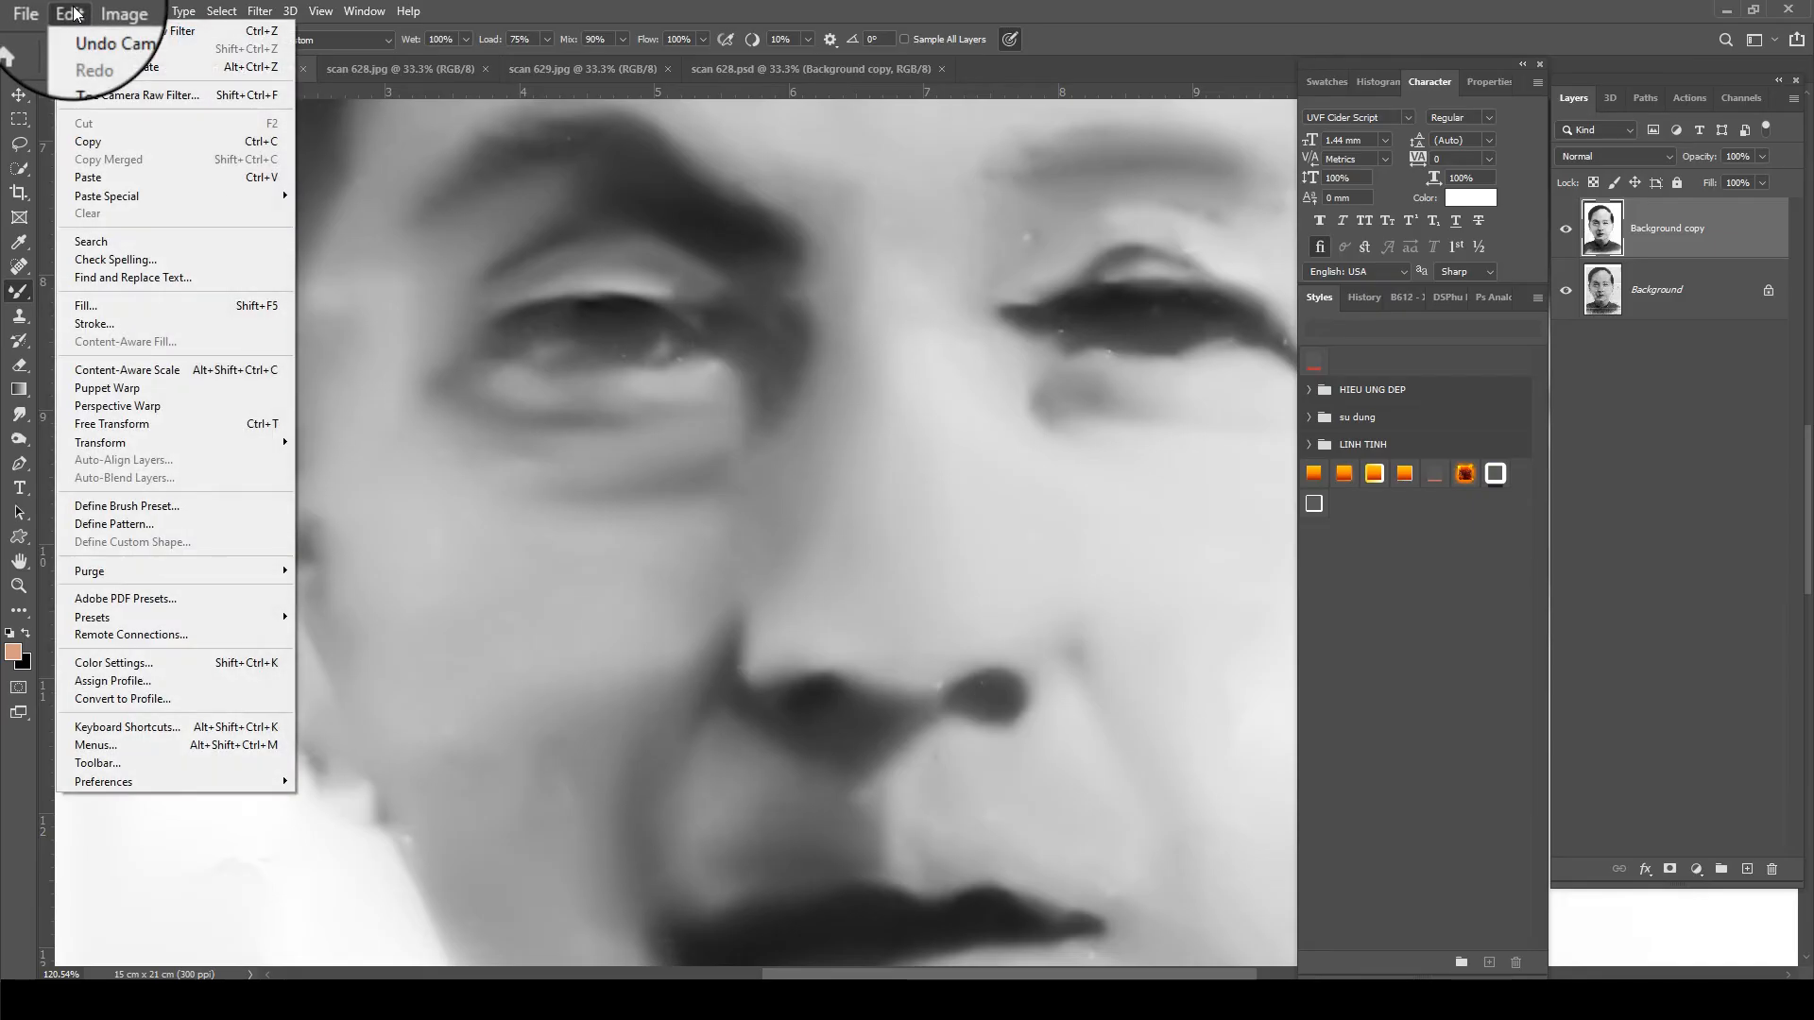
{"action": "left_click", "coordinate": [127, 94]}
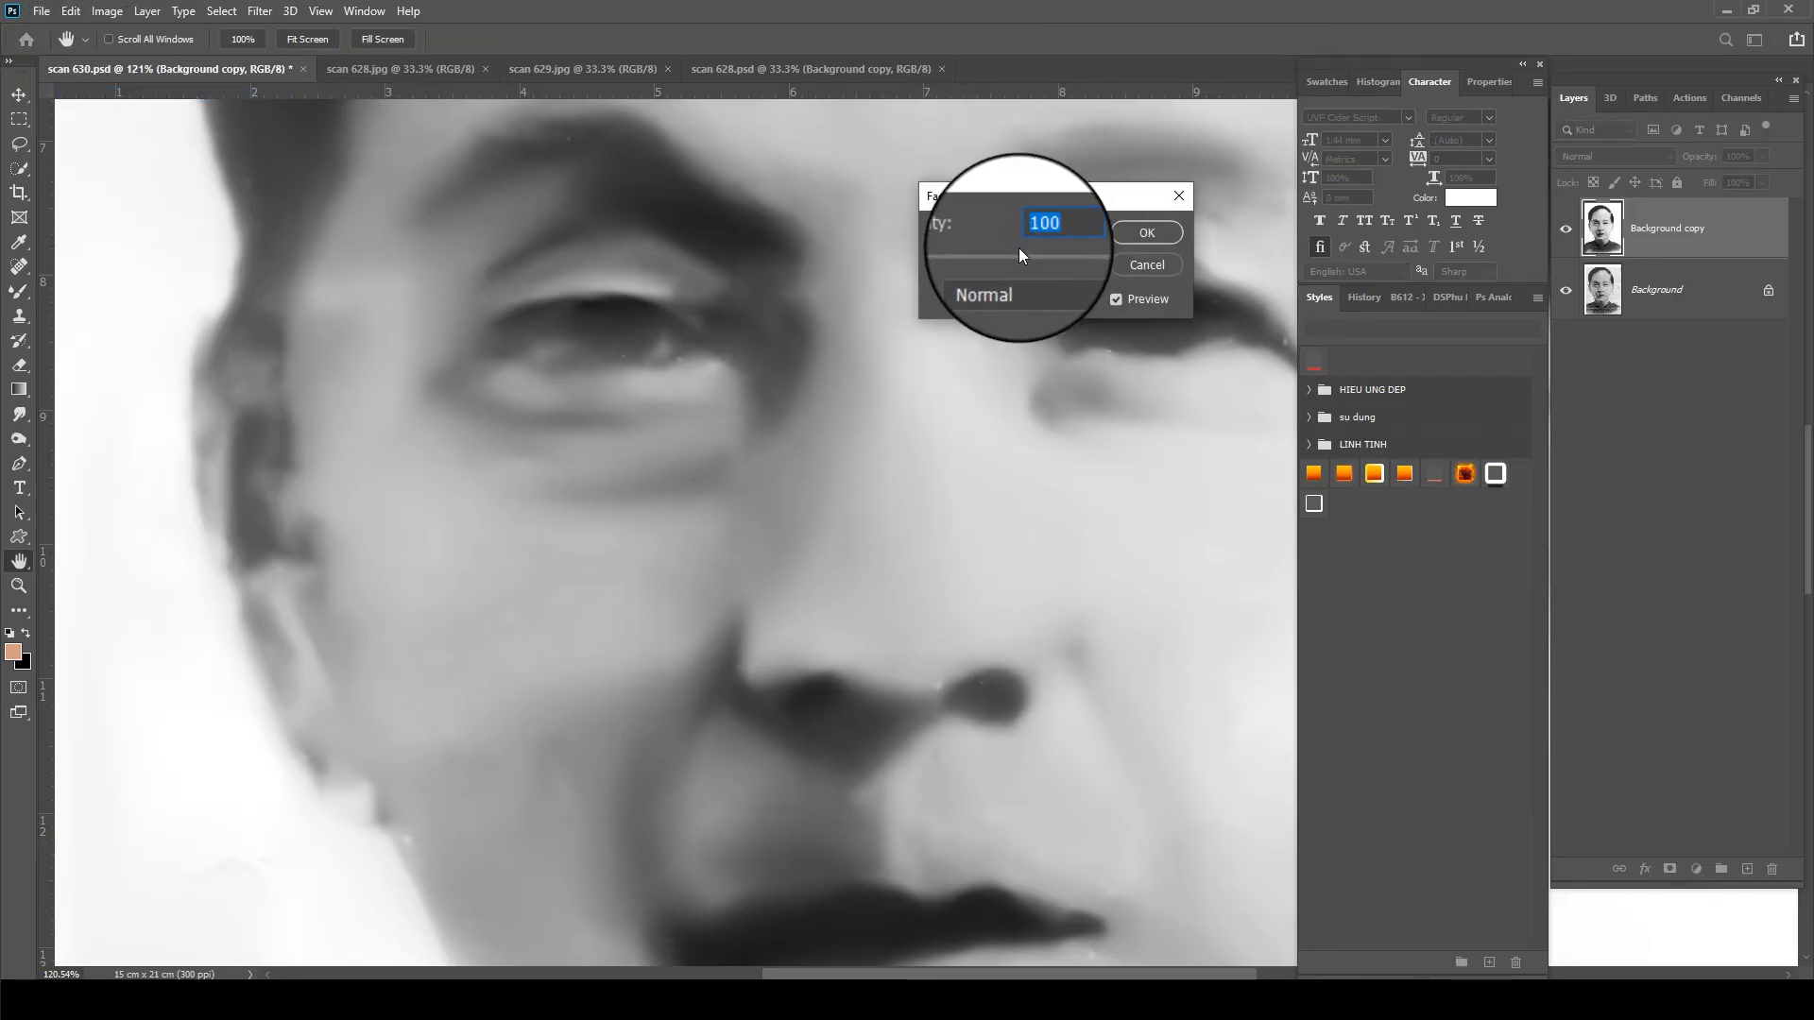
{"action": "left_click_drag", "start_coordinate": [1019, 251], "coordinate": [1061, 257]}
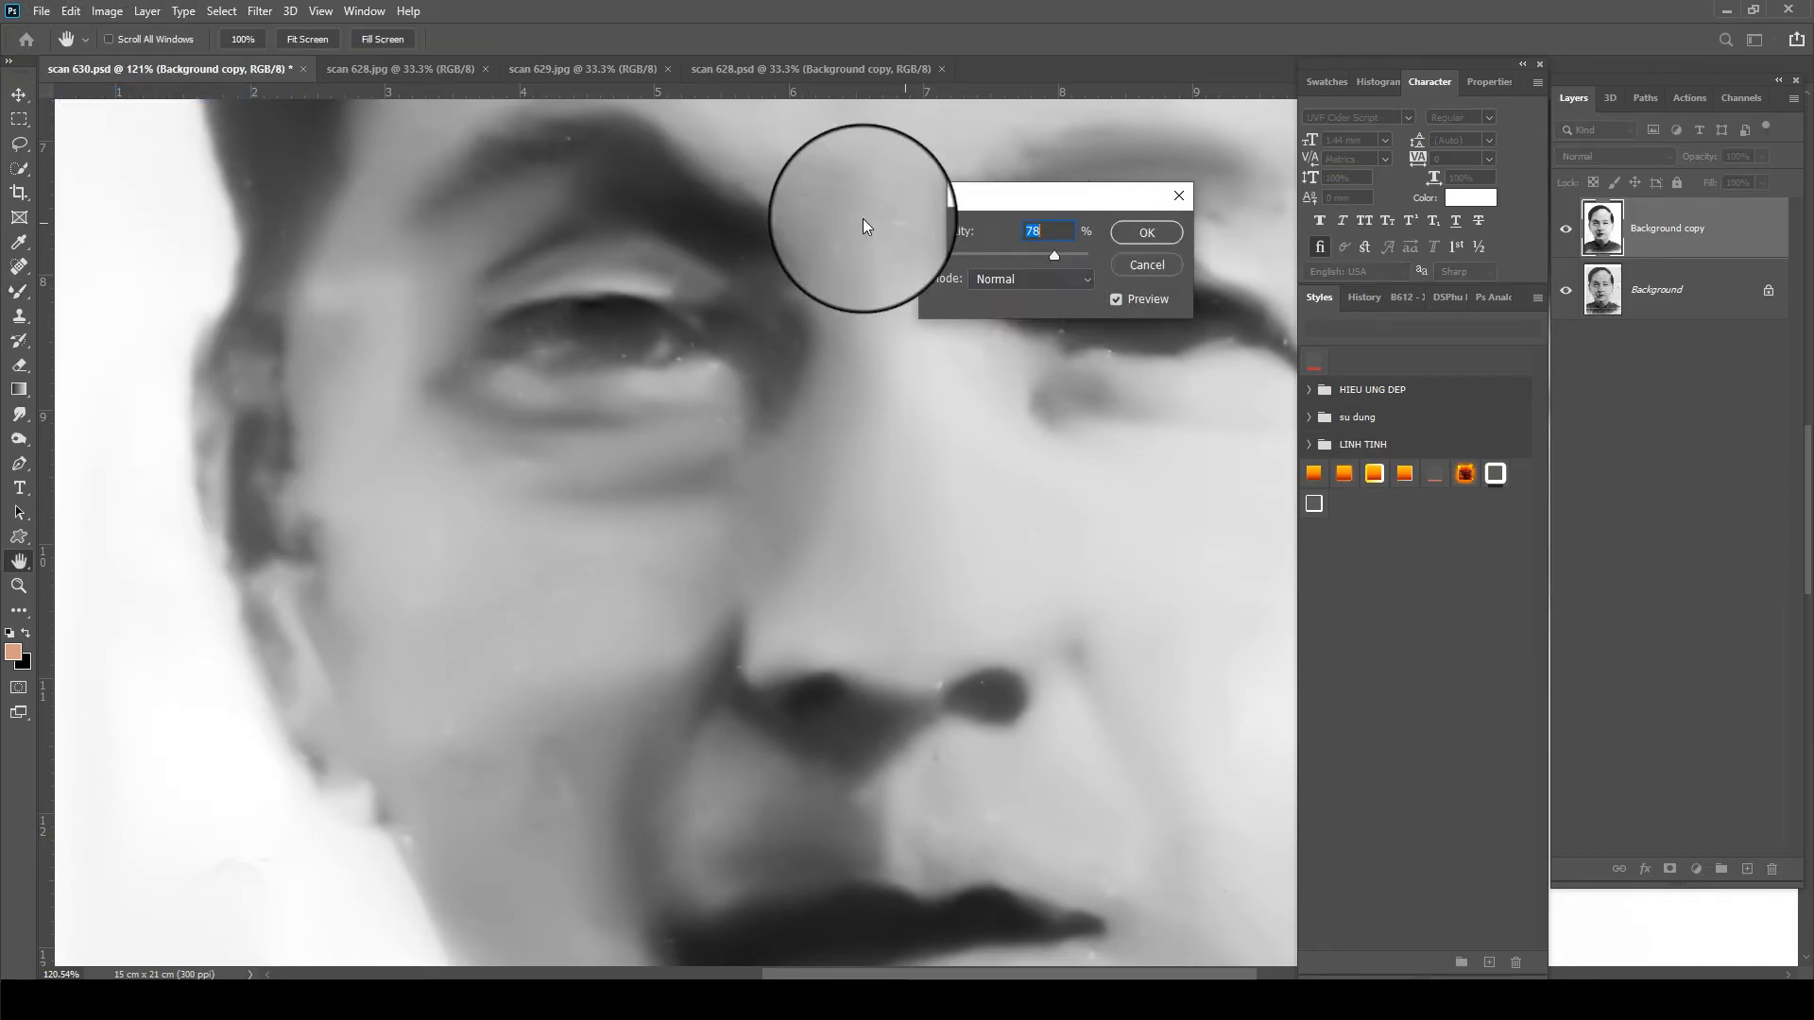
{"action": "key", "text": "Return"}
- Darken the iris and upper lash line of the left-hand eye with the Burn tool on Midtones, lowering the exposure to 37%
{"action": "key", "text": "b"}
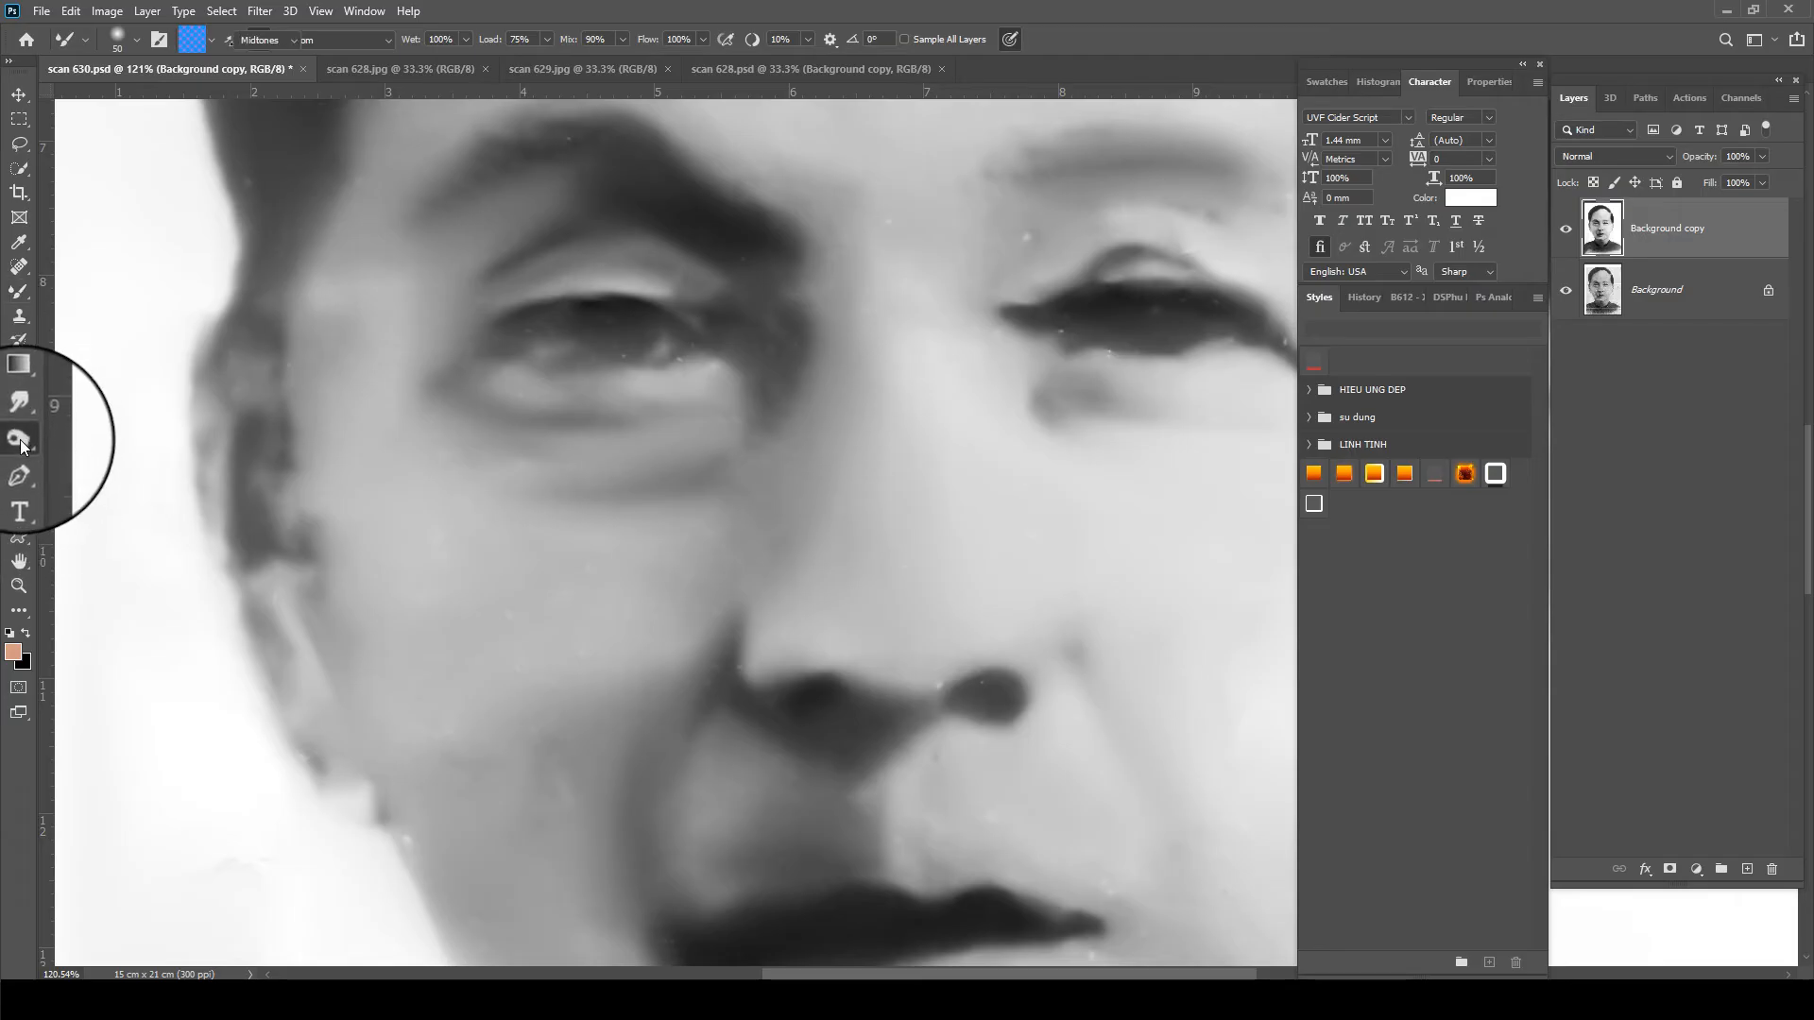
{"action": "right_click", "coordinate": [22, 445]}
{"action": "left_click", "coordinate": [75, 435]}
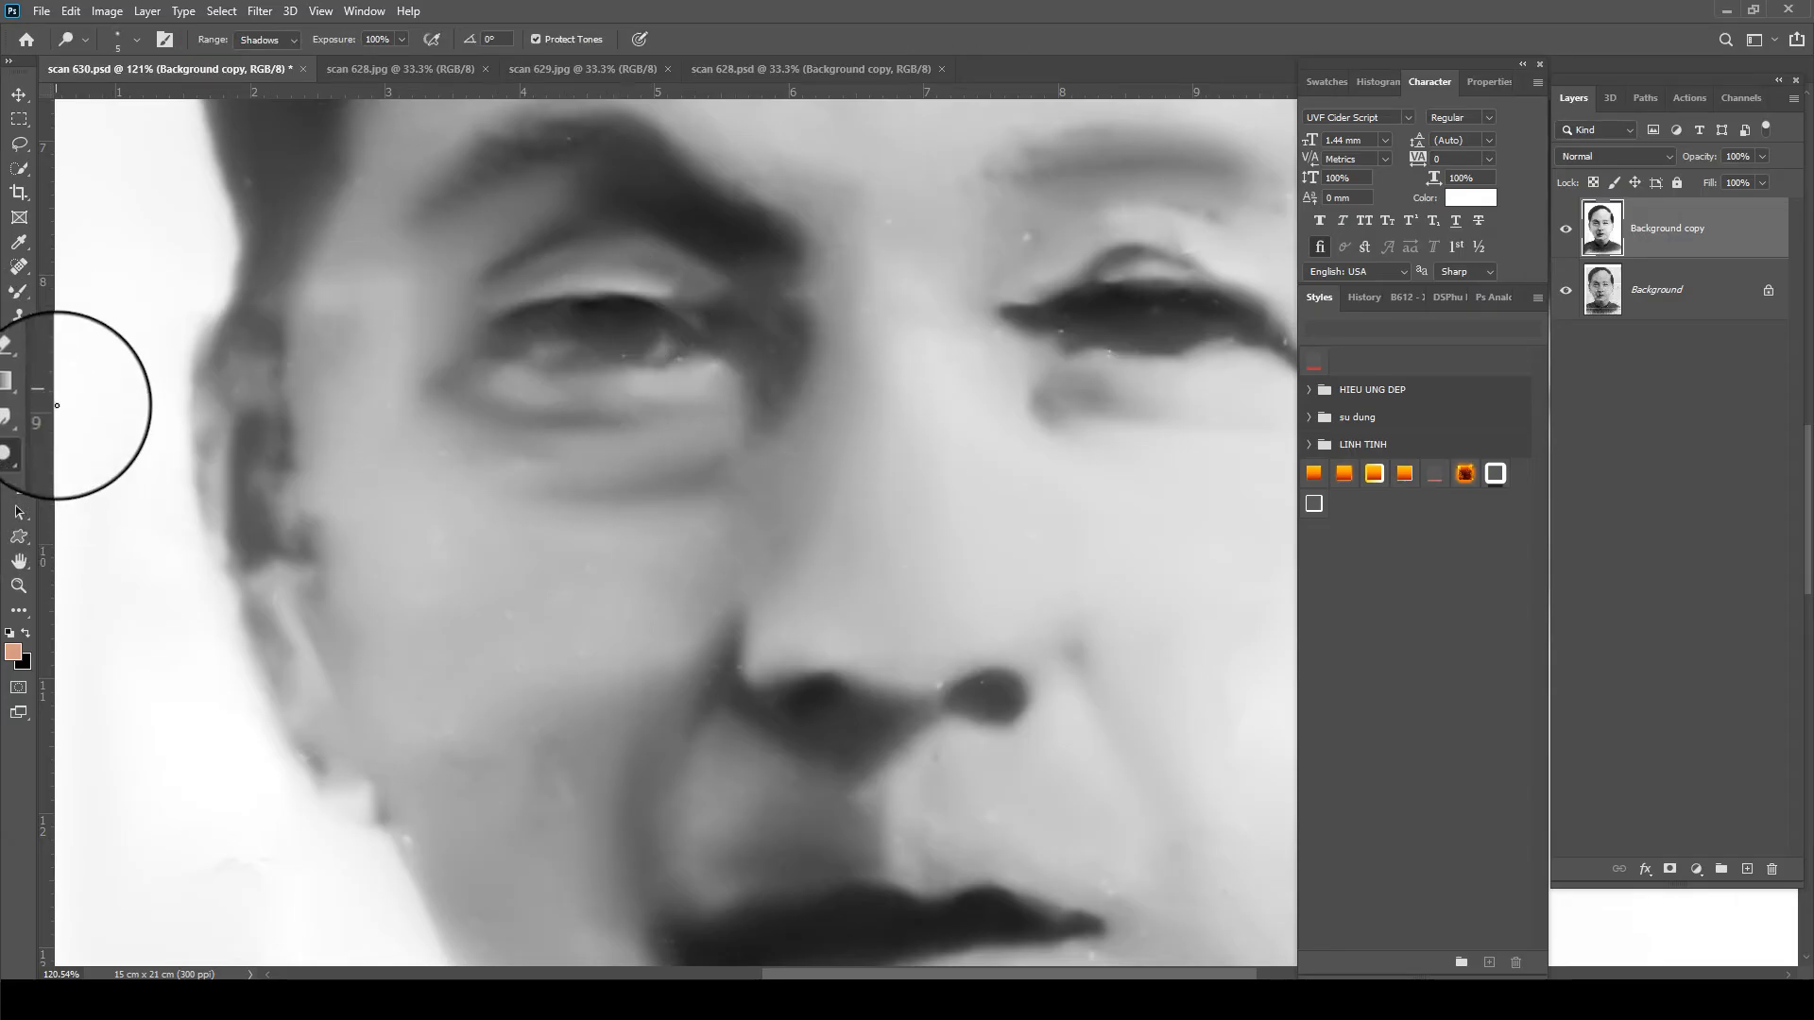
{"action": "right_click", "coordinate": [19, 439]}
{"action": "left_click", "coordinate": [81, 457]}
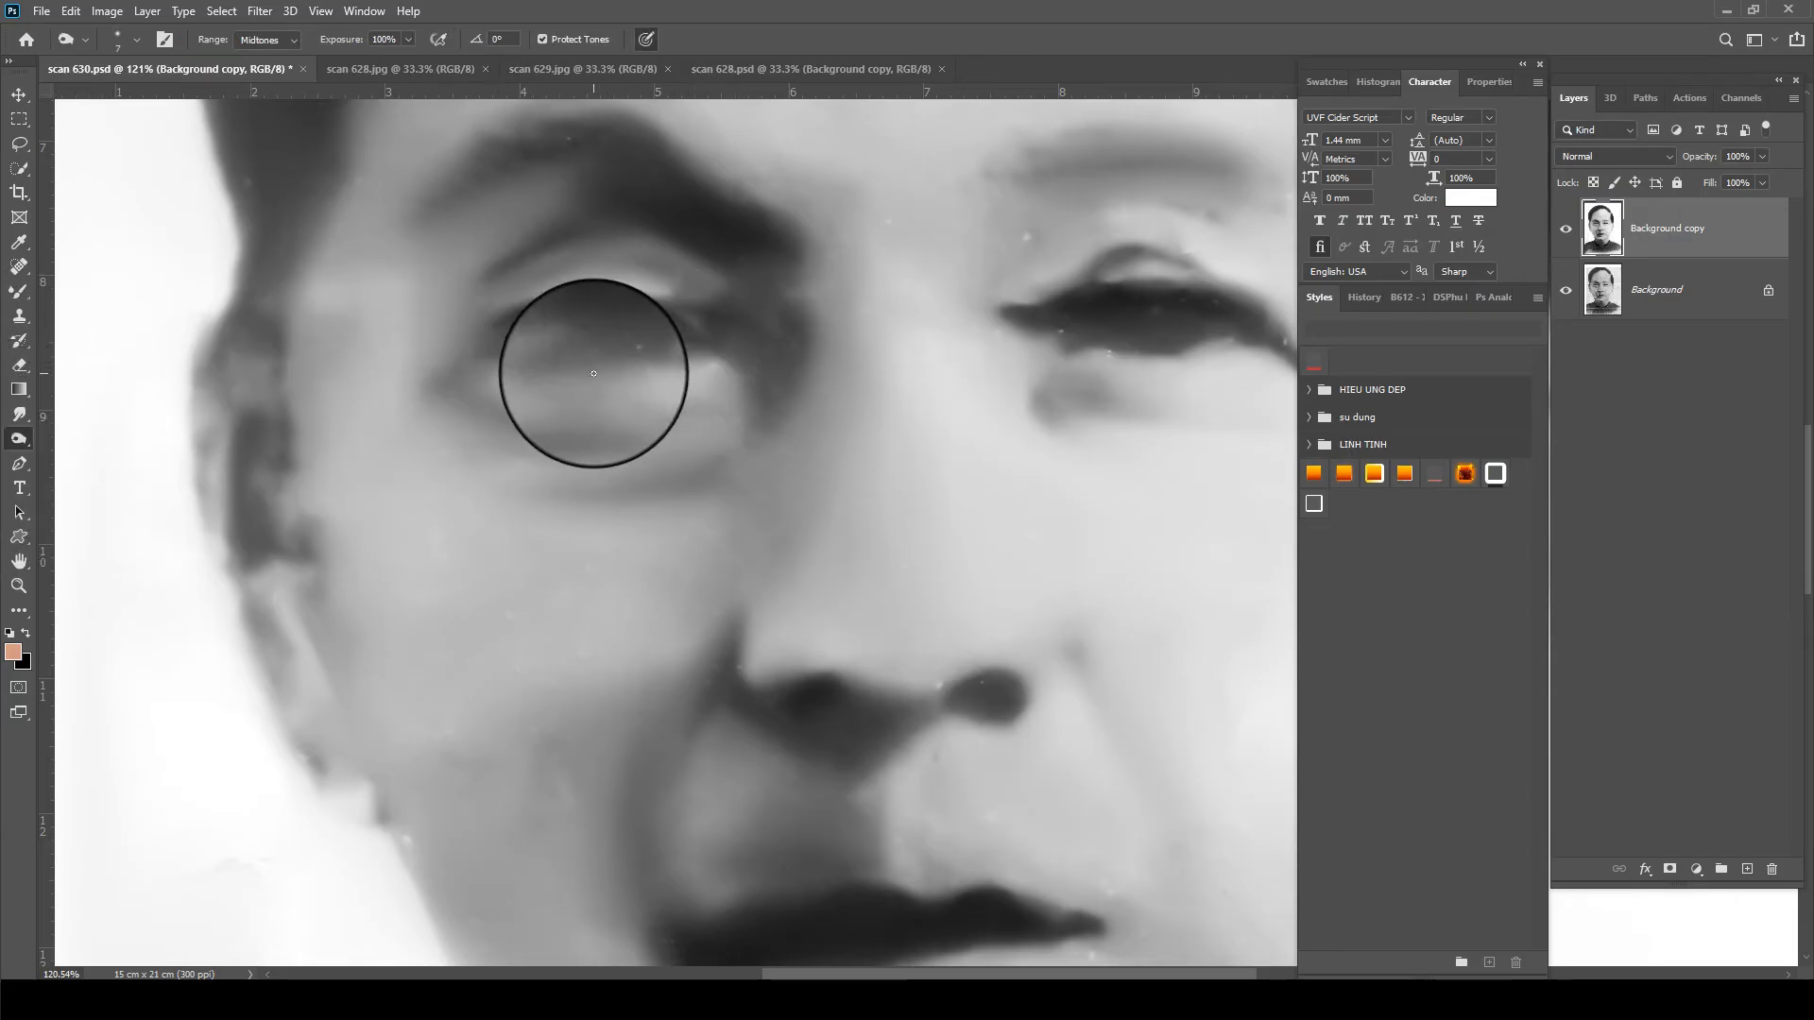
{"action": "mouse_move", "coordinate": [582, 372]}
{"action": "left_mouse_down"}
{"action": "mouse_move", "coordinate": [591, 348]}
{"action": "mouse_move", "coordinate": [631, 354]}
{"action": "left_mouse_up"}
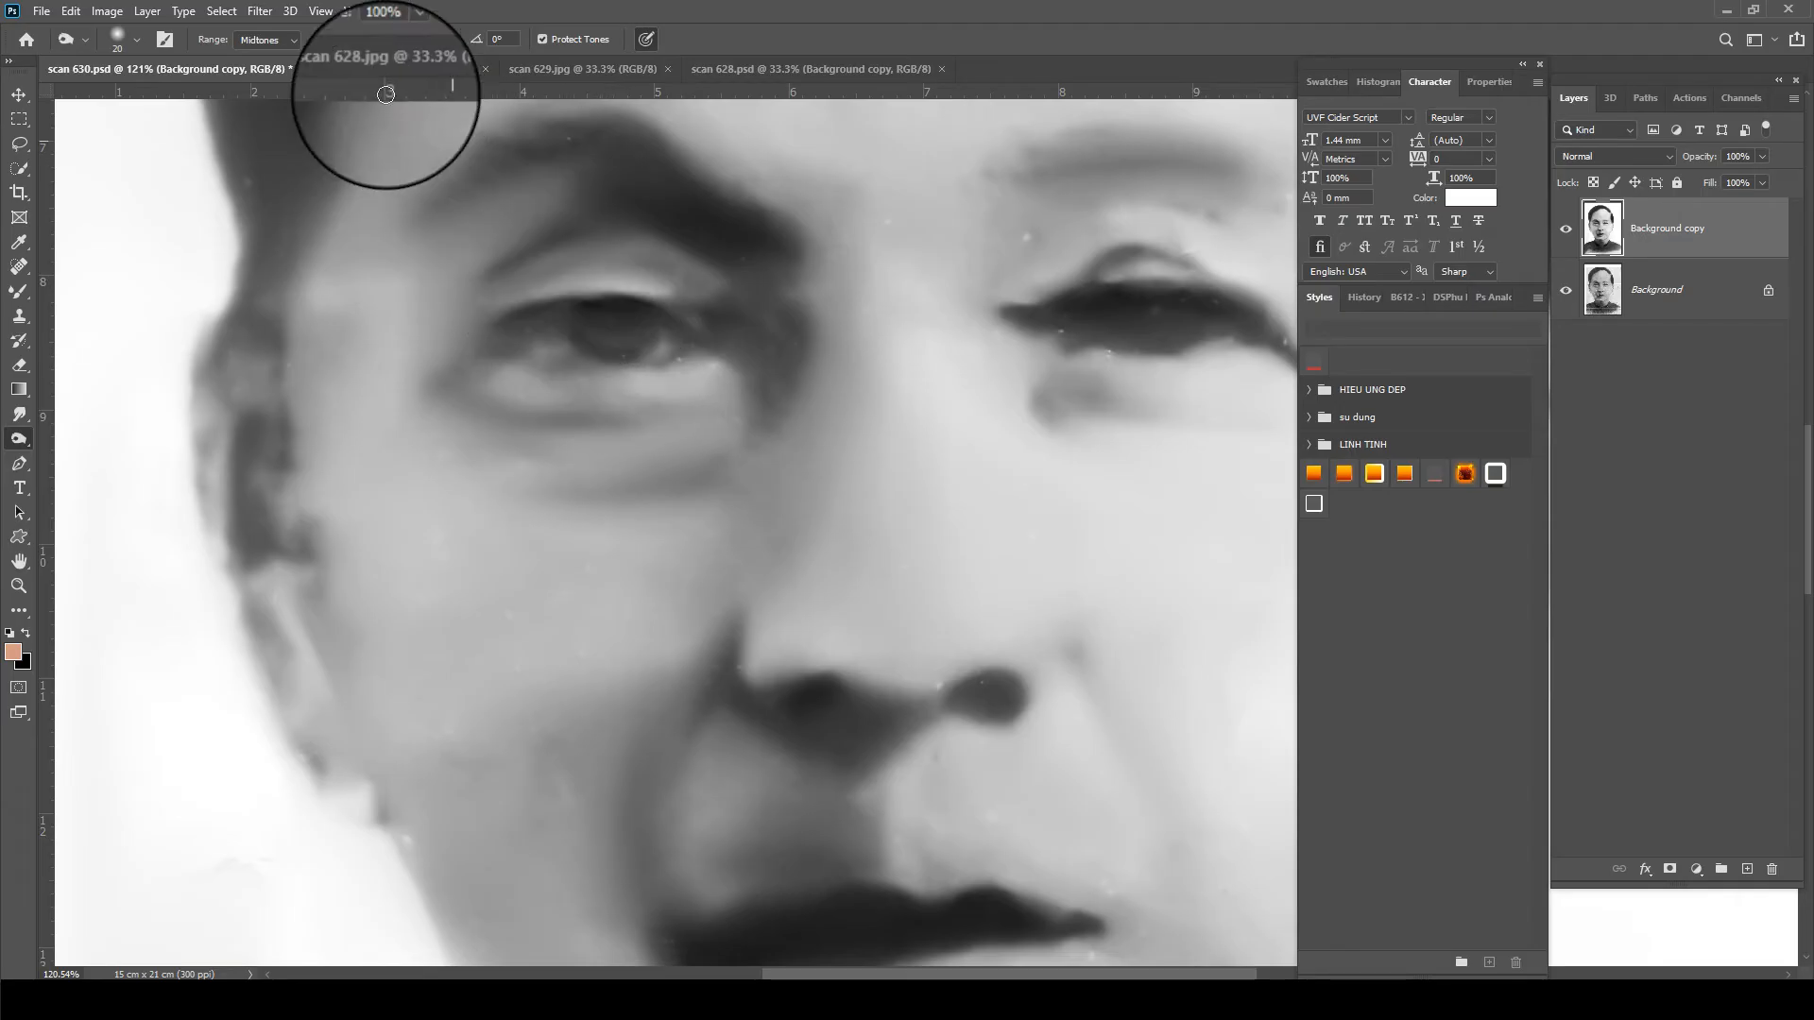
{"action": "left_click_drag", "start_coordinate": [410, 42], "coordinate": [352, 49]}
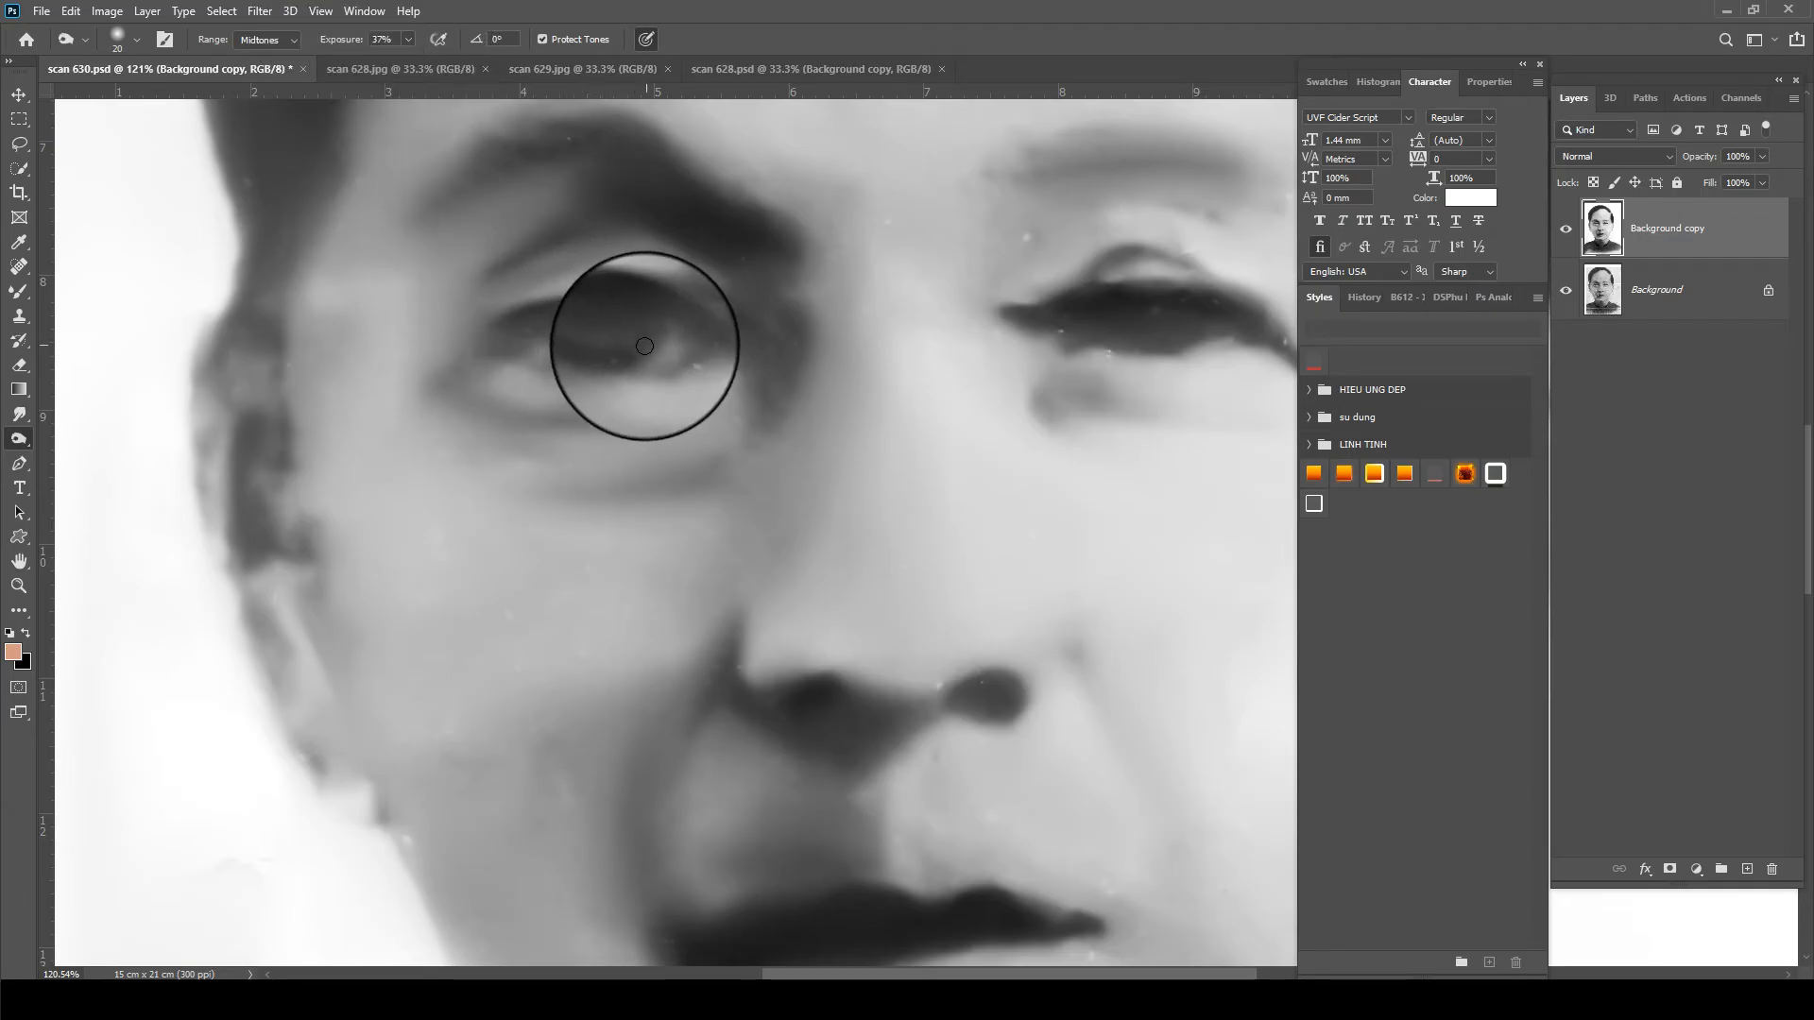
{"action": "mouse_move", "coordinate": [585, 322]}
{"action": "left_mouse_down"}
{"action": "mouse_move", "coordinate": [717, 353]}
{"action": "mouse_move", "coordinate": [539, 305]}
{"action": "mouse_move", "coordinate": [570, 308]}
{"action": "mouse_move", "coordinate": [519, 320]}
{"action": "mouse_move", "coordinate": [648, 312]}
{"action": "mouse_move", "coordinate": [640, 347]}
{"action": "mouse_move", "coordinate": [612, 349]}
{"action": "mouse_move", "coordinate": [619, 318]}
{"action": "left_mouse_up"}
- Define the iris and dark lash line of the right-hand eye with the Burn tool at 37% exposure, touching up the left-hand eye
{"action": "left_click_drag", "start_coordinate": [994, 359], "coordinate": [745, 389]}
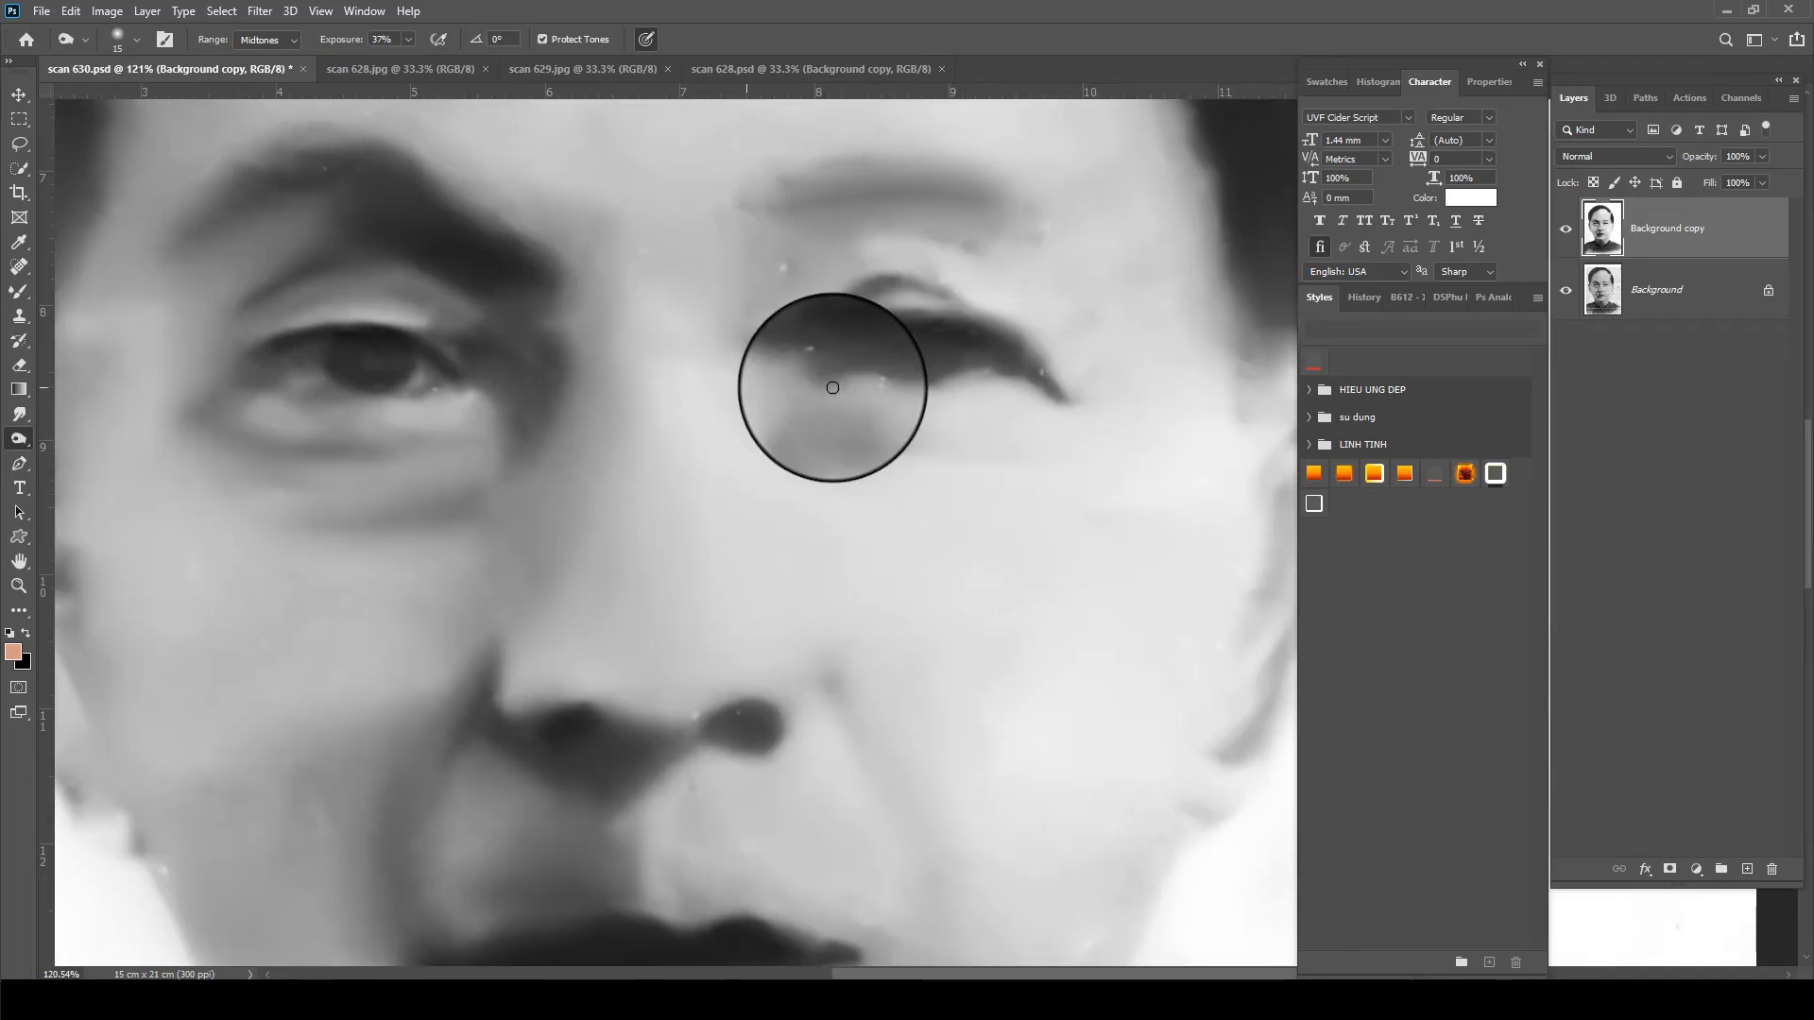
{"action": "mouse_move", "coordinate": [889, 349]}
{"action": "left_mouse_down"}
{"action": "mouse_move", "coordinate": [932, 370]}
{"action": "mouse_move", "coordinate": [942, 327]}
{"action": "mouse_move", "coordinate": [900, 367]}
{"action": "mouse_move", "coordinate": [954, 351]}
{"action": "mouse_move", "coordinate": [907, 321]}
{"action": "mouse_move", "coordinate": [864, 342]}
{"action": "mouse_move", "coordinate": [869, 375]}
{"action": "mouse_move", "coordinate": [941, 365]}
{"action": "mouse_move", "coordinate": [869, 357]}
{"action": "mouse_move", "coordinate": [928, 370]}
{"action": "mouse_move", "coordinate": [890, 371]}
{"action": "left_mouse_up"}
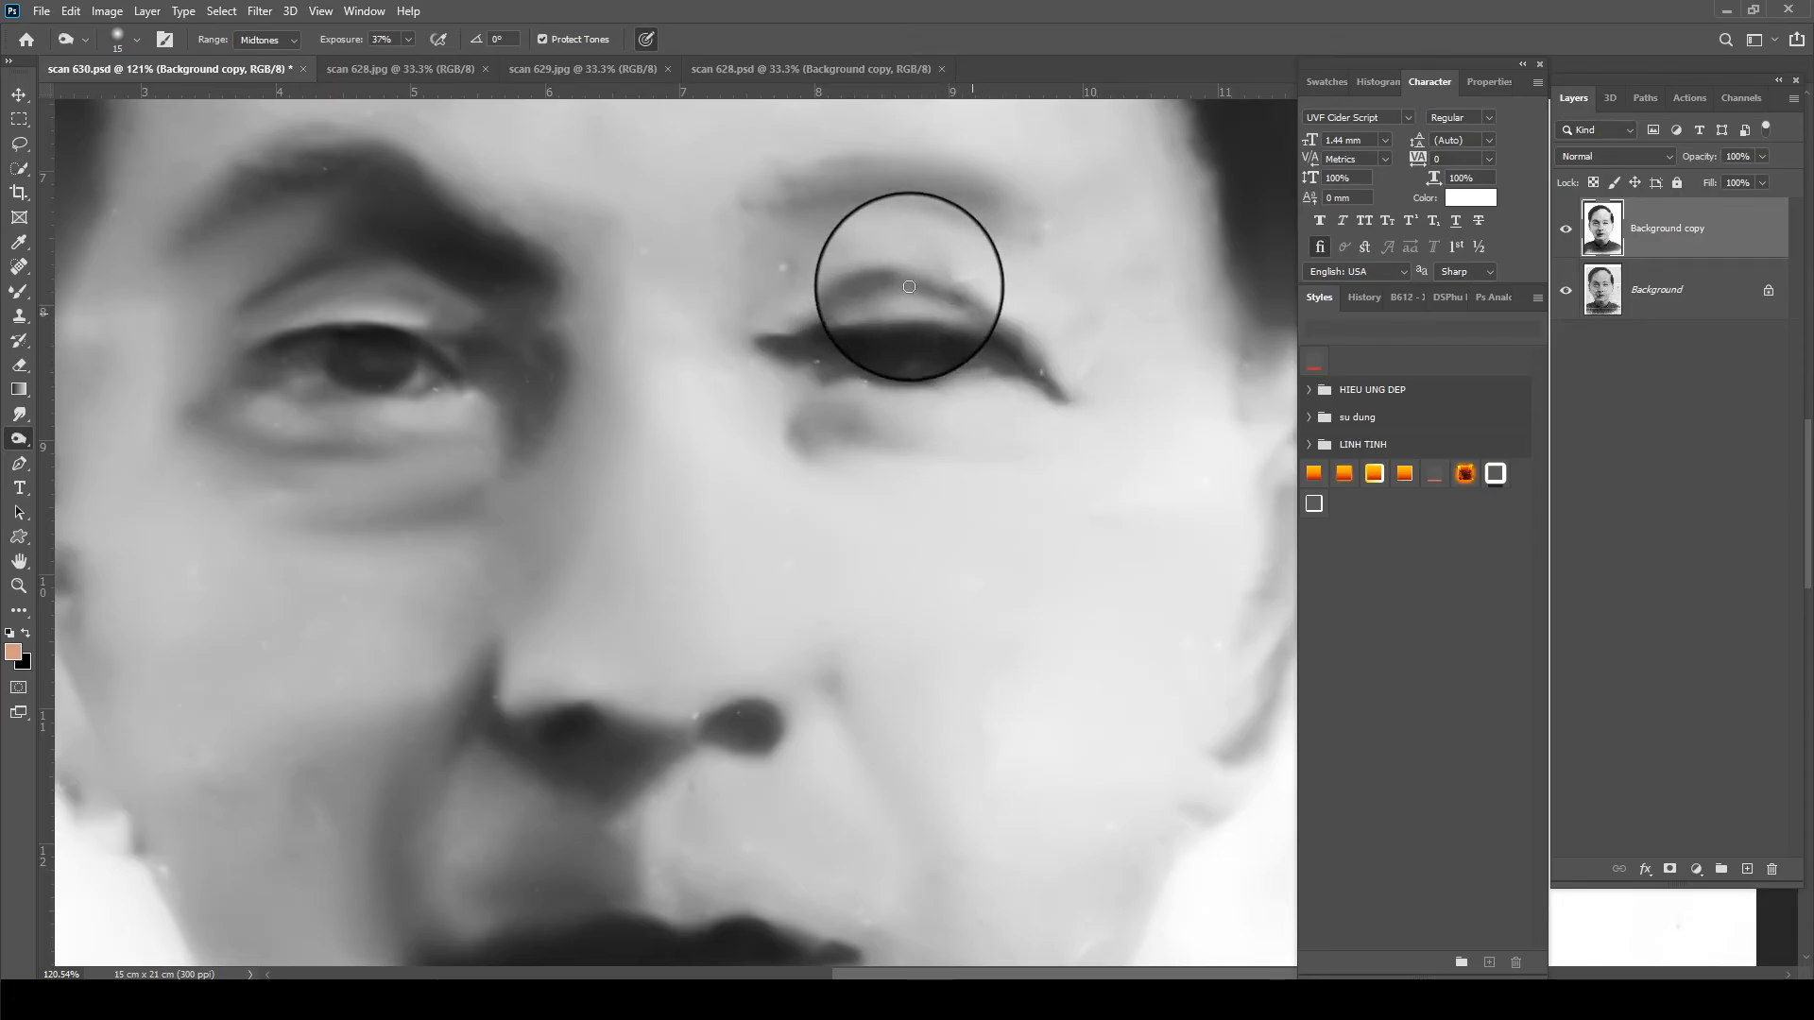
{"action": "left_click_drag", "start_coordinate": [798, 335], "coordinate": [851, 341]}
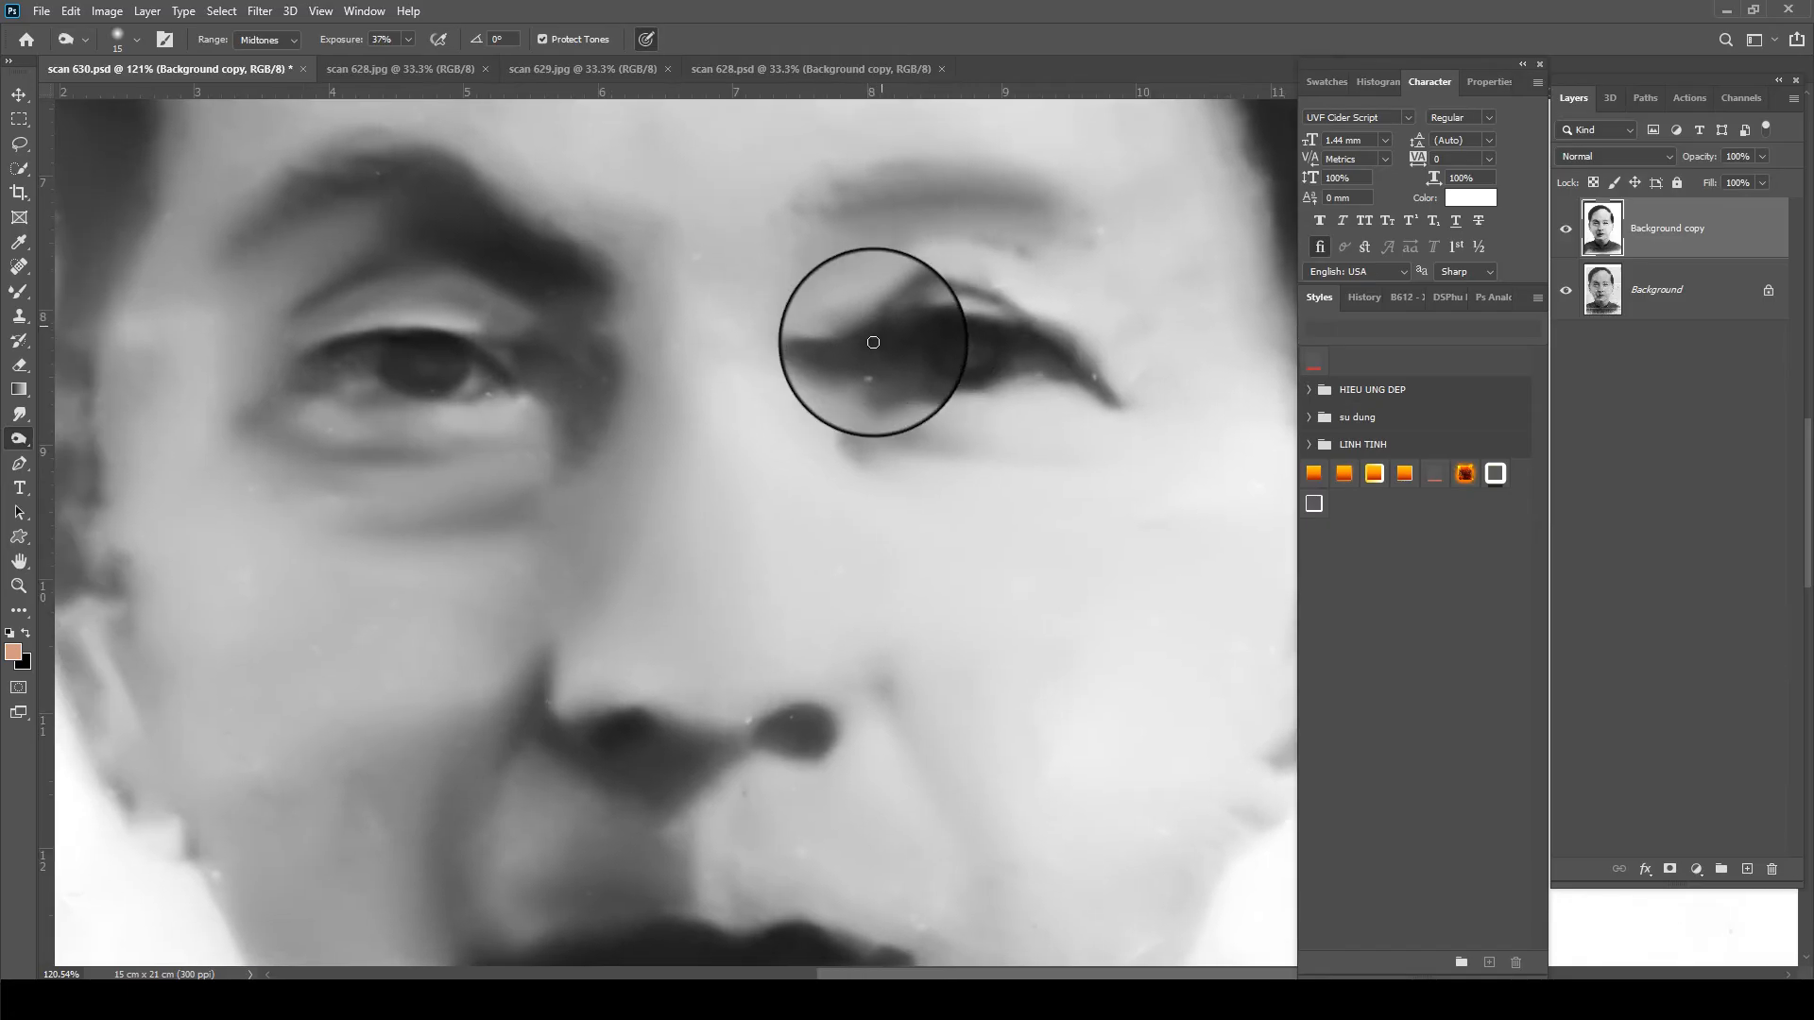
{"action": "left_click_drag", "start_coordinate": [627, 296], "coordinate": [711, 329]}
{"action": "mouse_move", "coordinate": [592, 401]}
{"action": "left_mouse_down"}
{"action": "mouse_move", "coordinate": [500, 372]}
{"action": "mouse_move", "coordinate": [404, 399]}
{"action": "mouse_move", "coordinate": [507, 366]}
{"action": "mouse_move", "coordinate": [593, 416]}
{"action": "left_mouse_up"}
{"action": "mouse_move", "coordinate": [962, 384]}
{"action": "left_mouse_down"}
{"action": "mouse_move", "coordinate": [994, 358]}
{"action": "mouse_move", "coordinate": [1096, 362]}
{"action": "mouse_move", "coordinate": [1150, 402]}
{"action": "mouse_move", "coordinate": [1112, 370]}
{"action": "mouse_move", "coordinate": [979, 376]}
{"action": "left_mouse_up"}
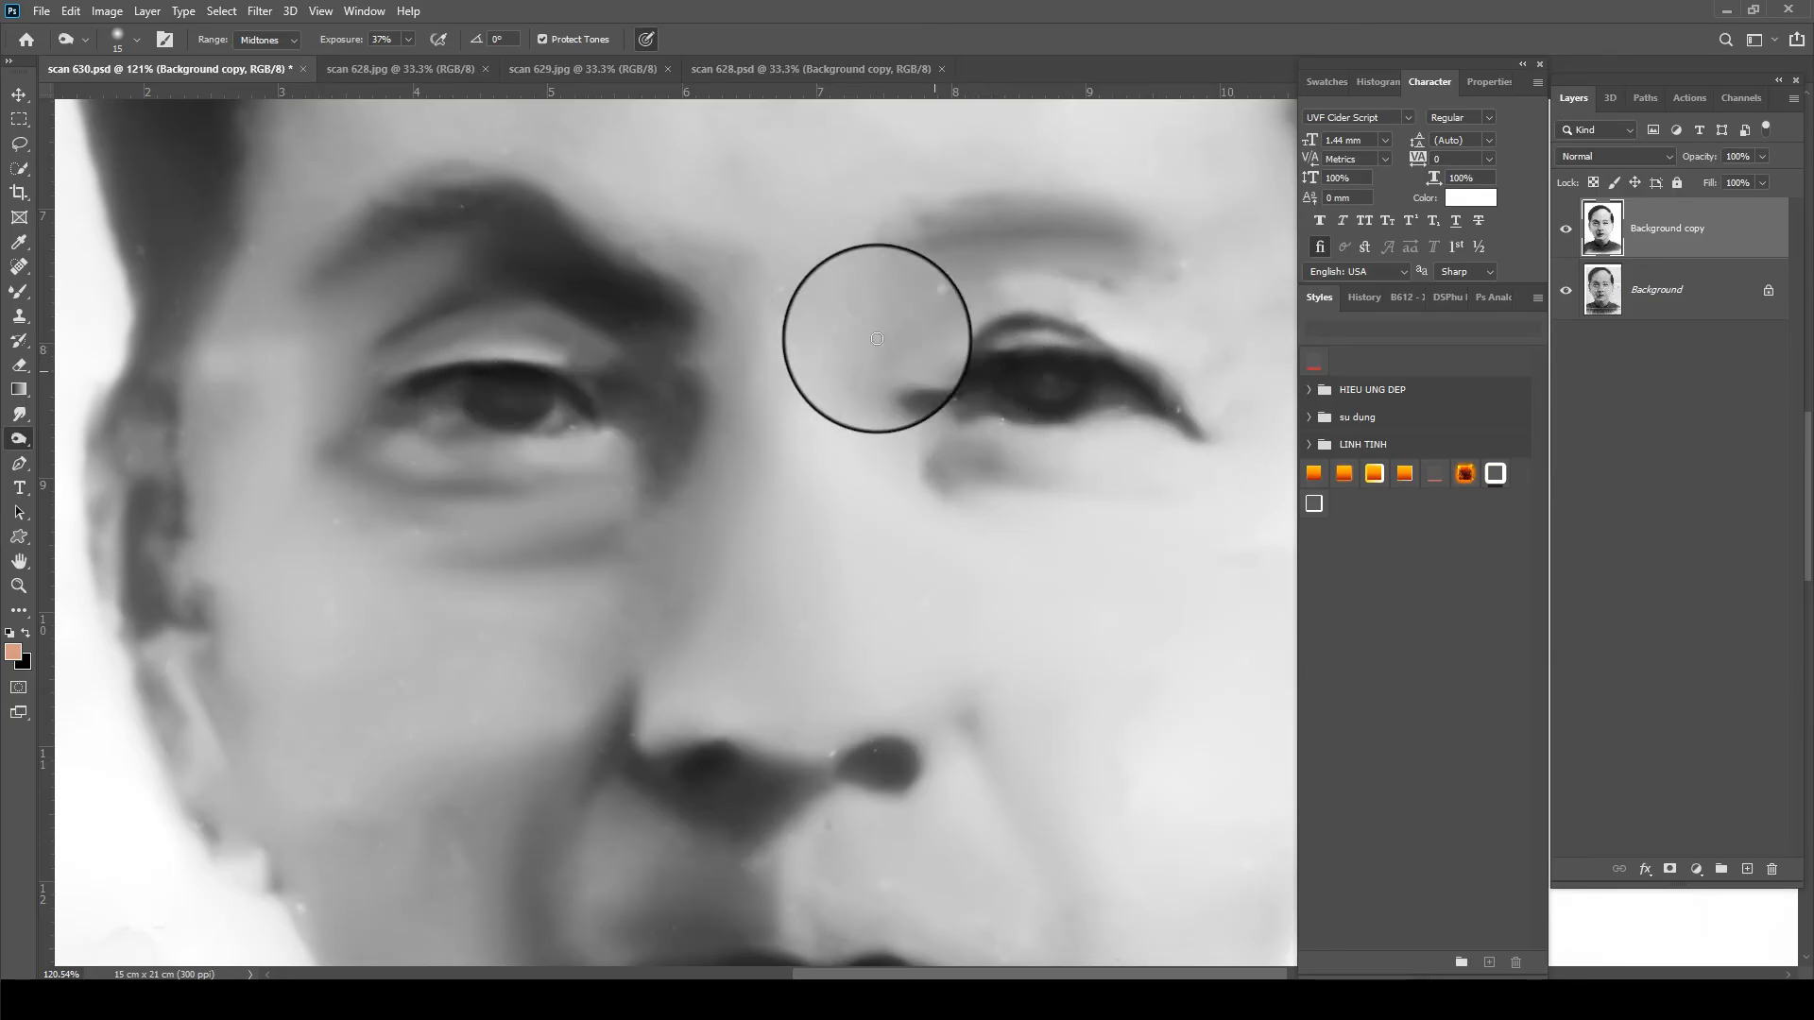
- Lighten the whites of the left-hand eye with the Dodge tool on Midtones, starting at 24% exposure and raising it to 40%
{"action": "right_click", "coordinate": [24, 439]}
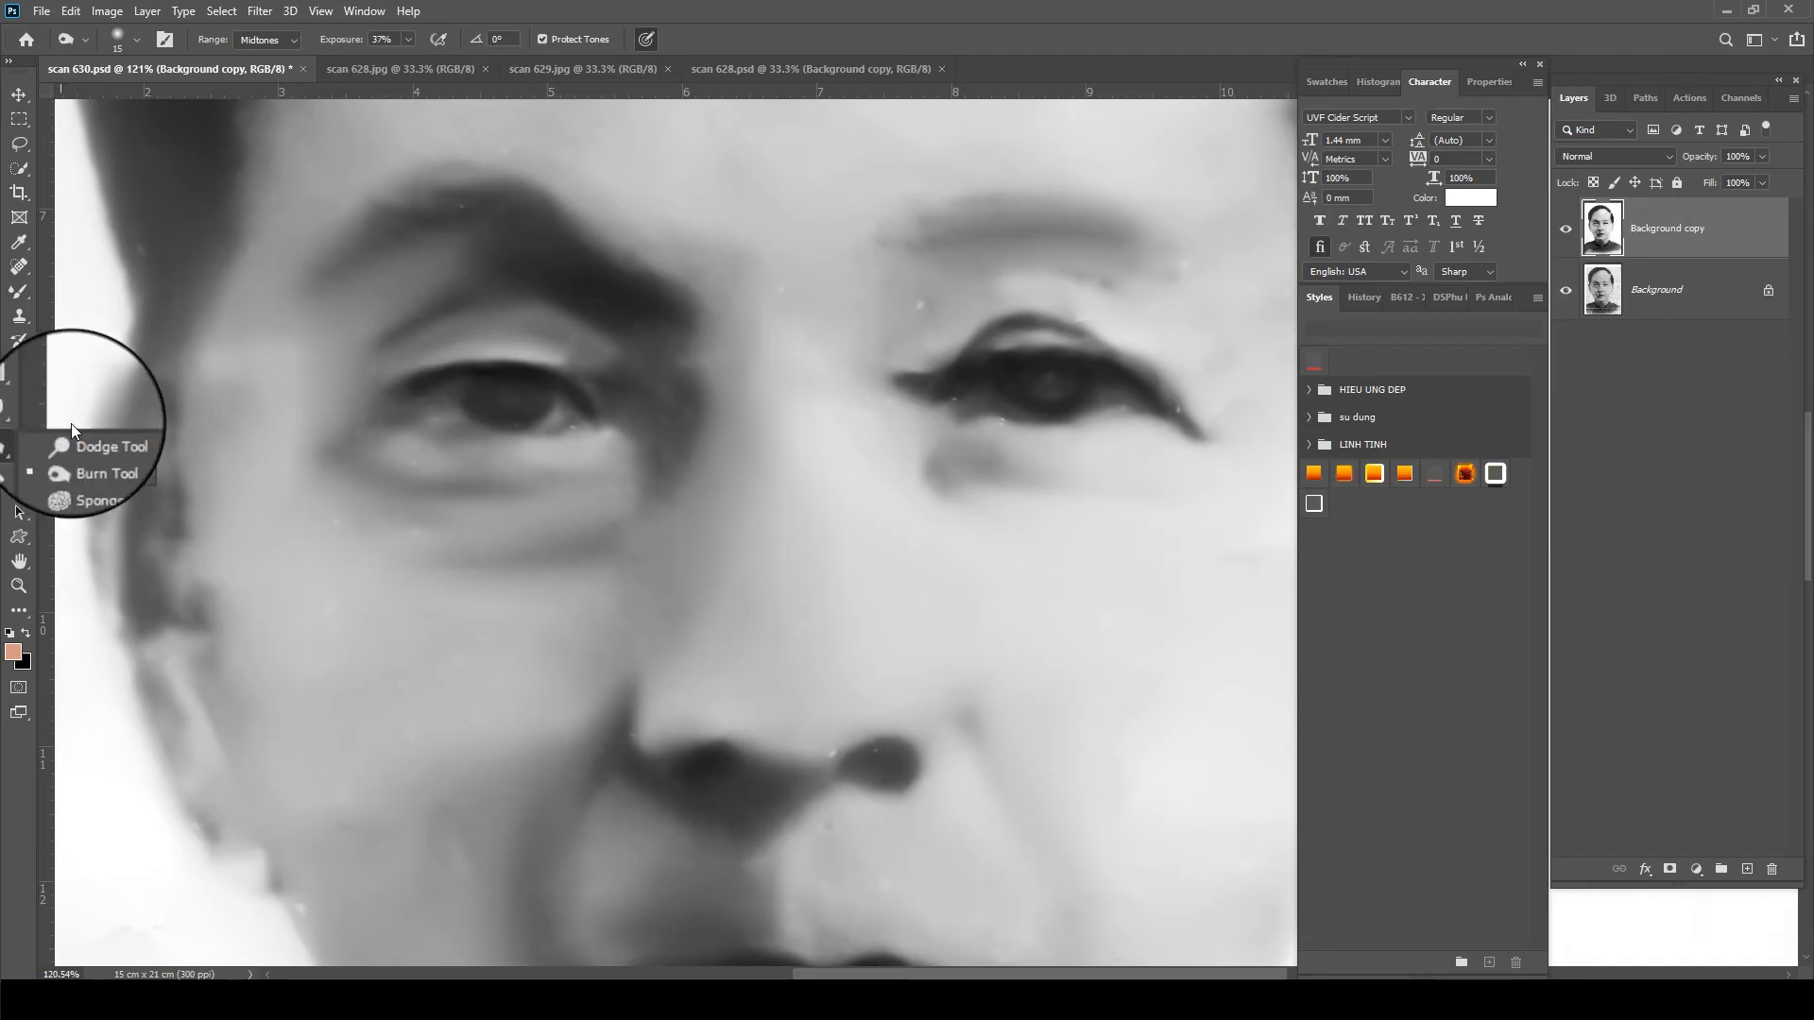
{"action": "left_click", "coordinate": [76, 428]}
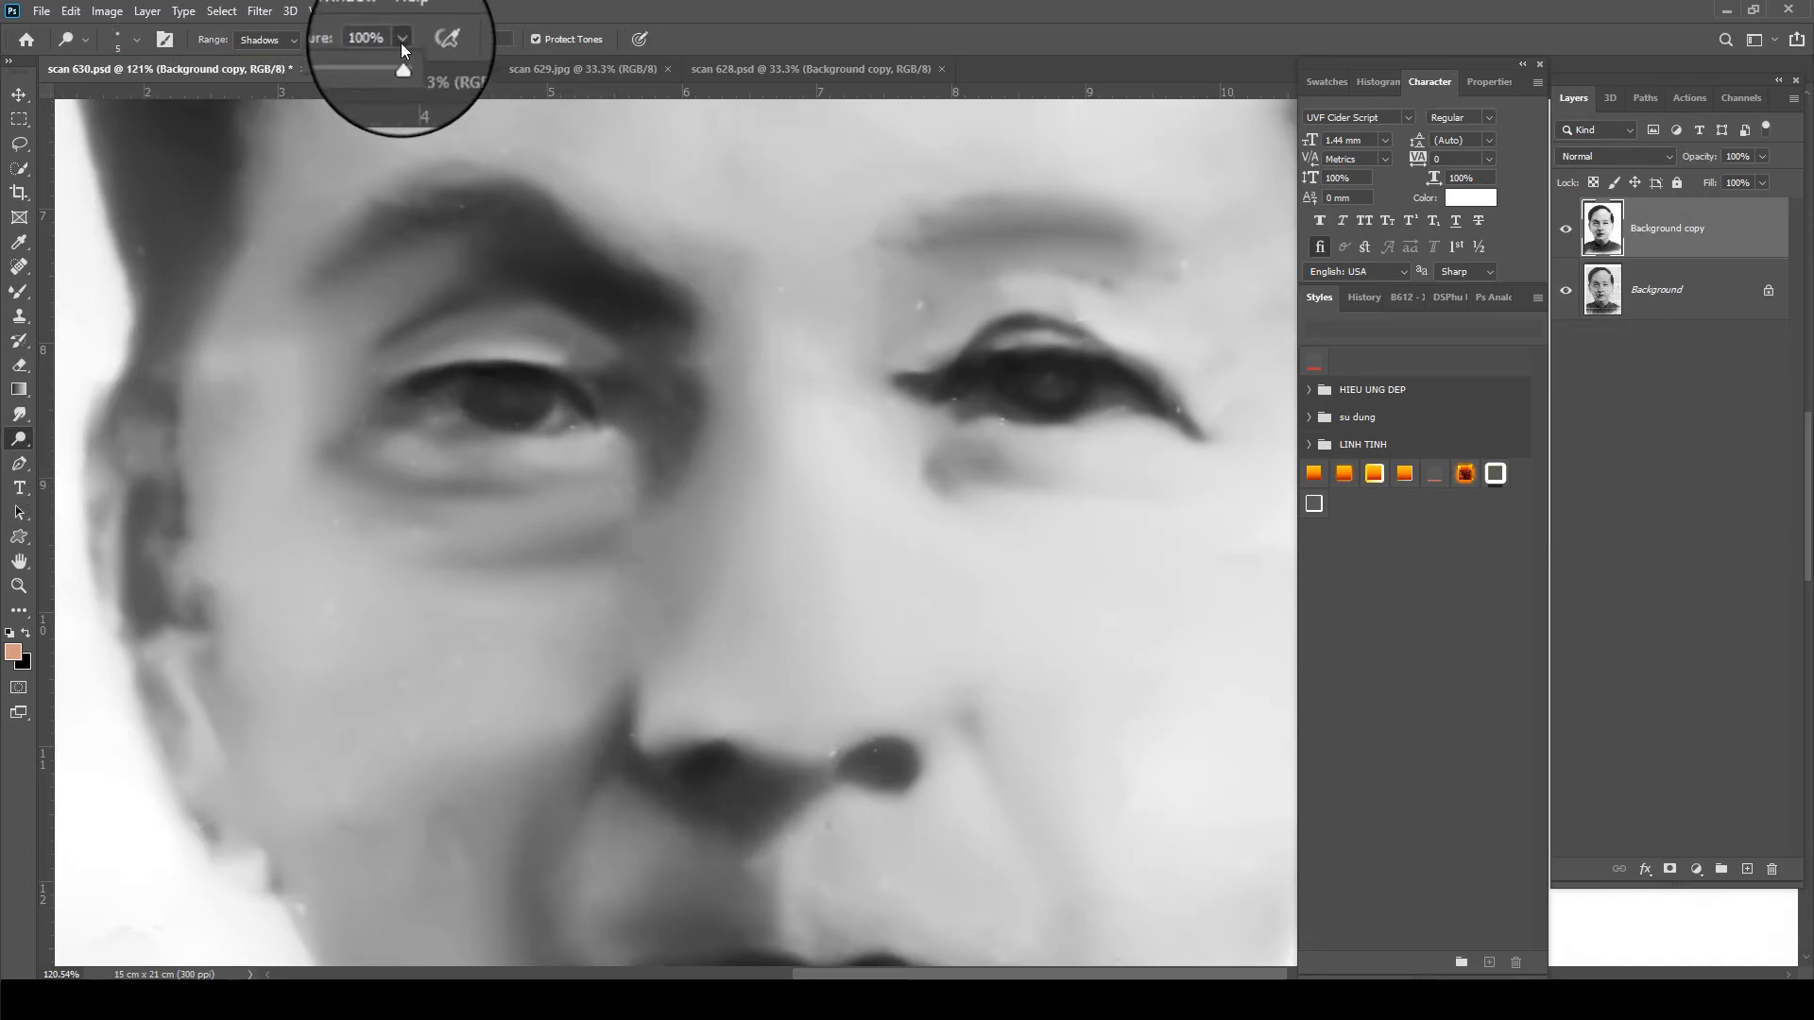
{"action": "left_click", "coordinate": [275, 41]}
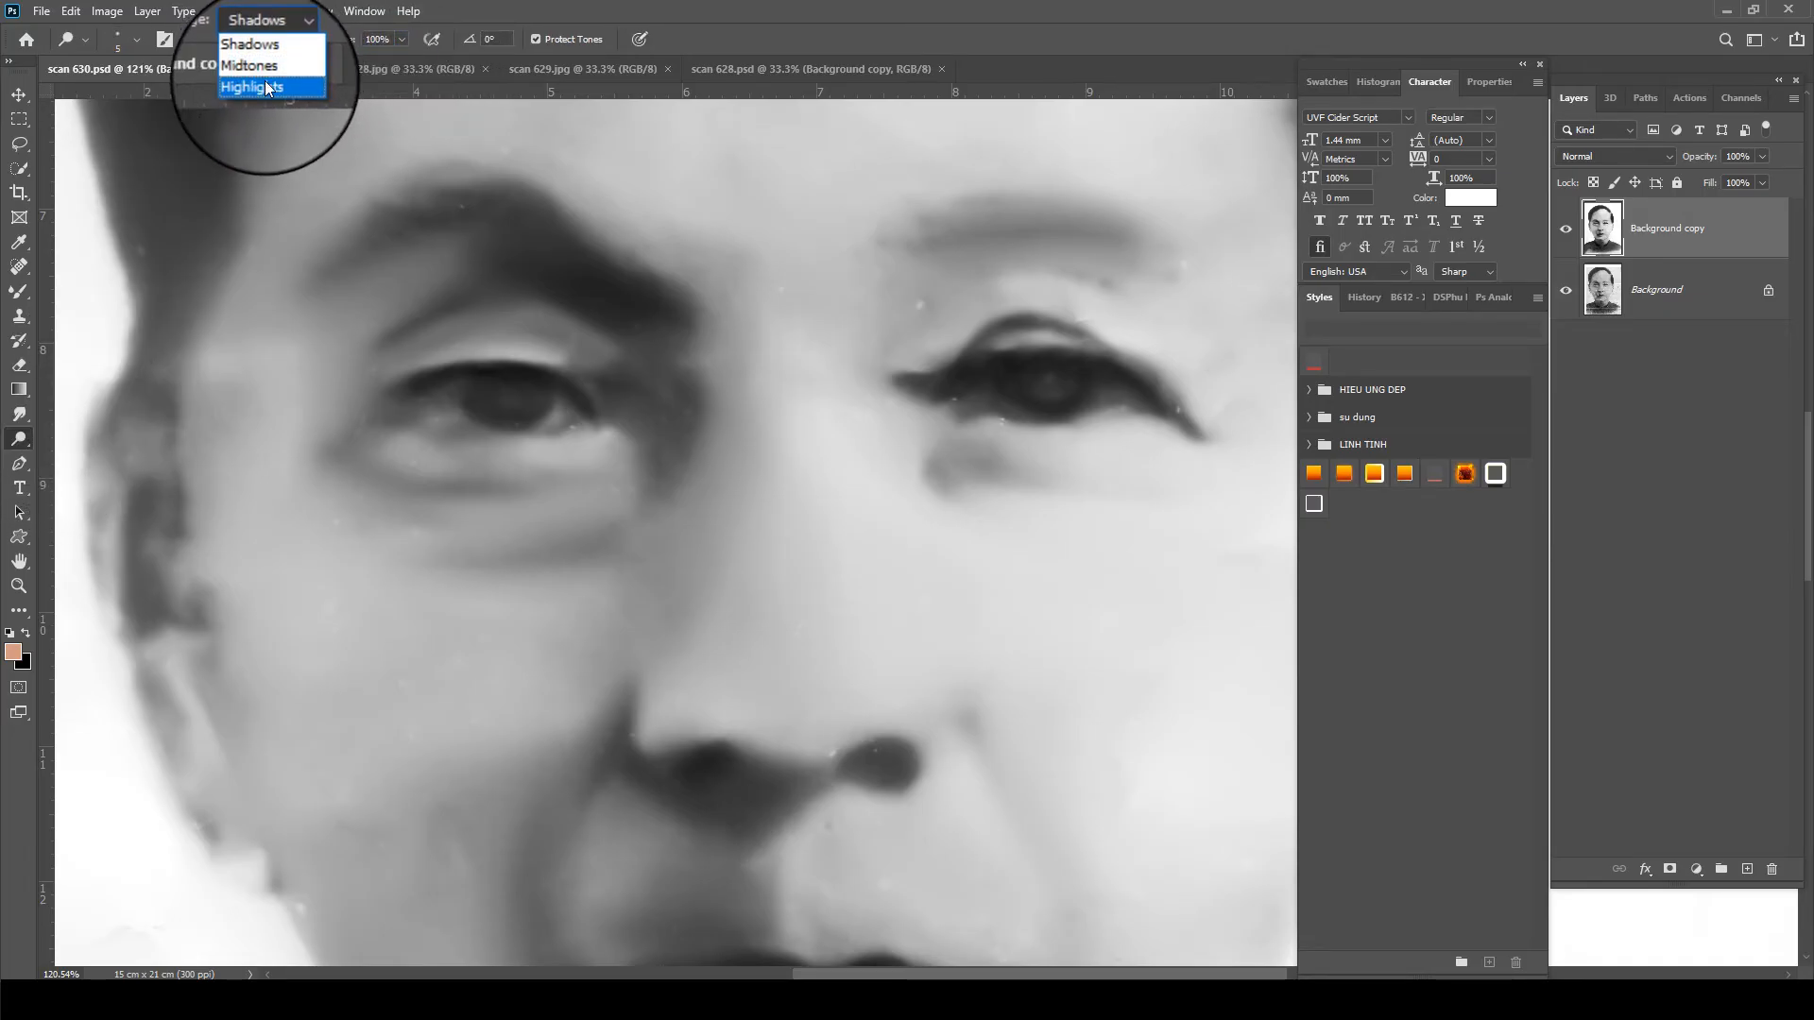
{"action": "left_click", "coordinate": [265, 73]}
{"action": "left_click", "coordinate": [402, 38]}
{"action": "left_click_drag", "start_coordinate": [377, 58], "coordinate": [337, 59]}
{"action": "left_click", "coordinate": [555, 408]}
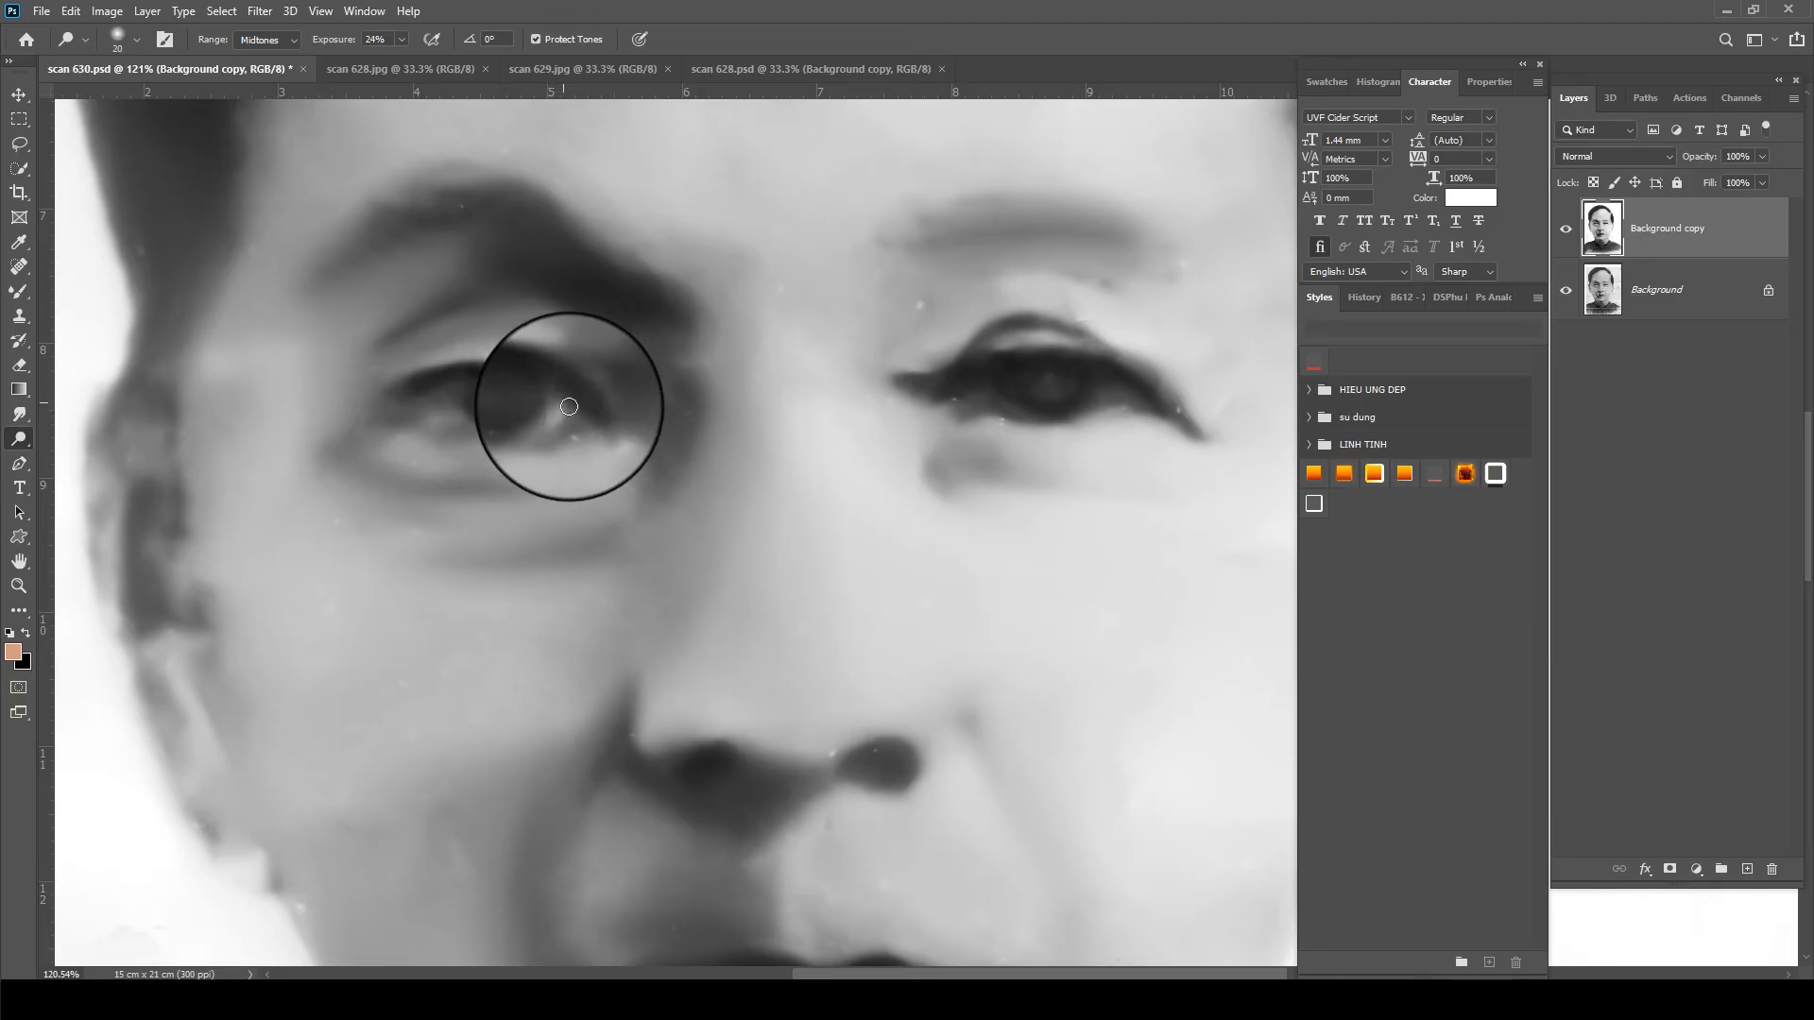
{"action": "mouse_move", "coordinate": [568, 413]}
{"action": "left_mouse_down"}
{"action": "mouse_move", "coordinate": [425, 393]}
{"action": "mouse_move", "coordinate": [454, 393]}
{"action": "left_mouse_up"}
{"action": "key", "text": "2"}
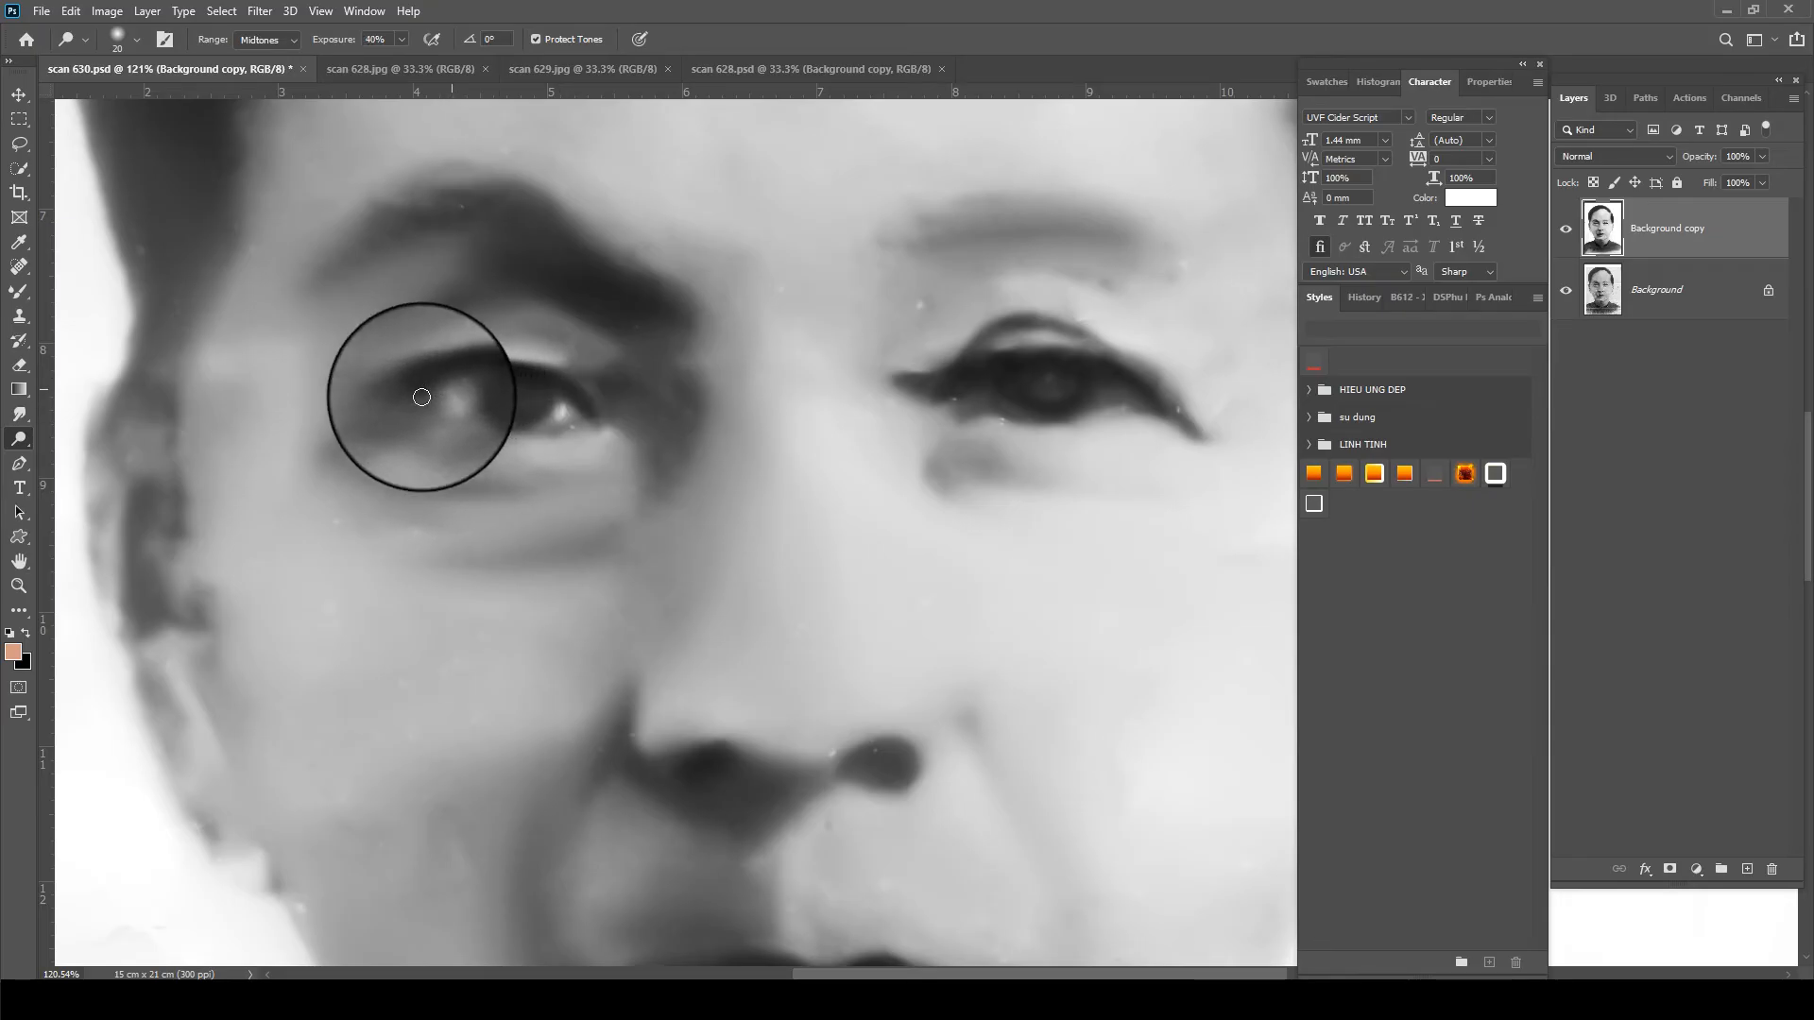
- Bring out the whites of the right-hand eye with the Dodge tool at 40% exposure and touch up the left-hand eye's whites
{"action": "mouse_move", "coordinate": [996, 407]}
{"action": "left_mouse_down"}
{"action": "mouse_move", "coordinate": [1136, 399]}
{"action": "mouse_move", "coordinate": [1113, 402]}
{"action": "mouse_move", "coordinate": [1107, 372]}
{"action": "mouse_move", "coordinate": [1139, 396]}
{"action": "mouse_move", "coordinate": [1104, 405]}
{"action": "mouse_move", "coordinate": [1147, 398]}
{"action": "mouse_move", "coordinate": [1109, 371]}
{"action": "mouse_move", "coordinate": [966, 403]}
{"action": "mouse_move", "coordinate": [984, 377]}
{"action": "mouse_move", "coordinate": [982, 420]}
{"action": "mouse_move", "coordinate": [996, 414]}
{"action": "mouse_move", "coordinate": [973, 402]}
{"action": "mouse_move", "coordinate": [1052, 380]}
{"action": "left_mouse_up"}
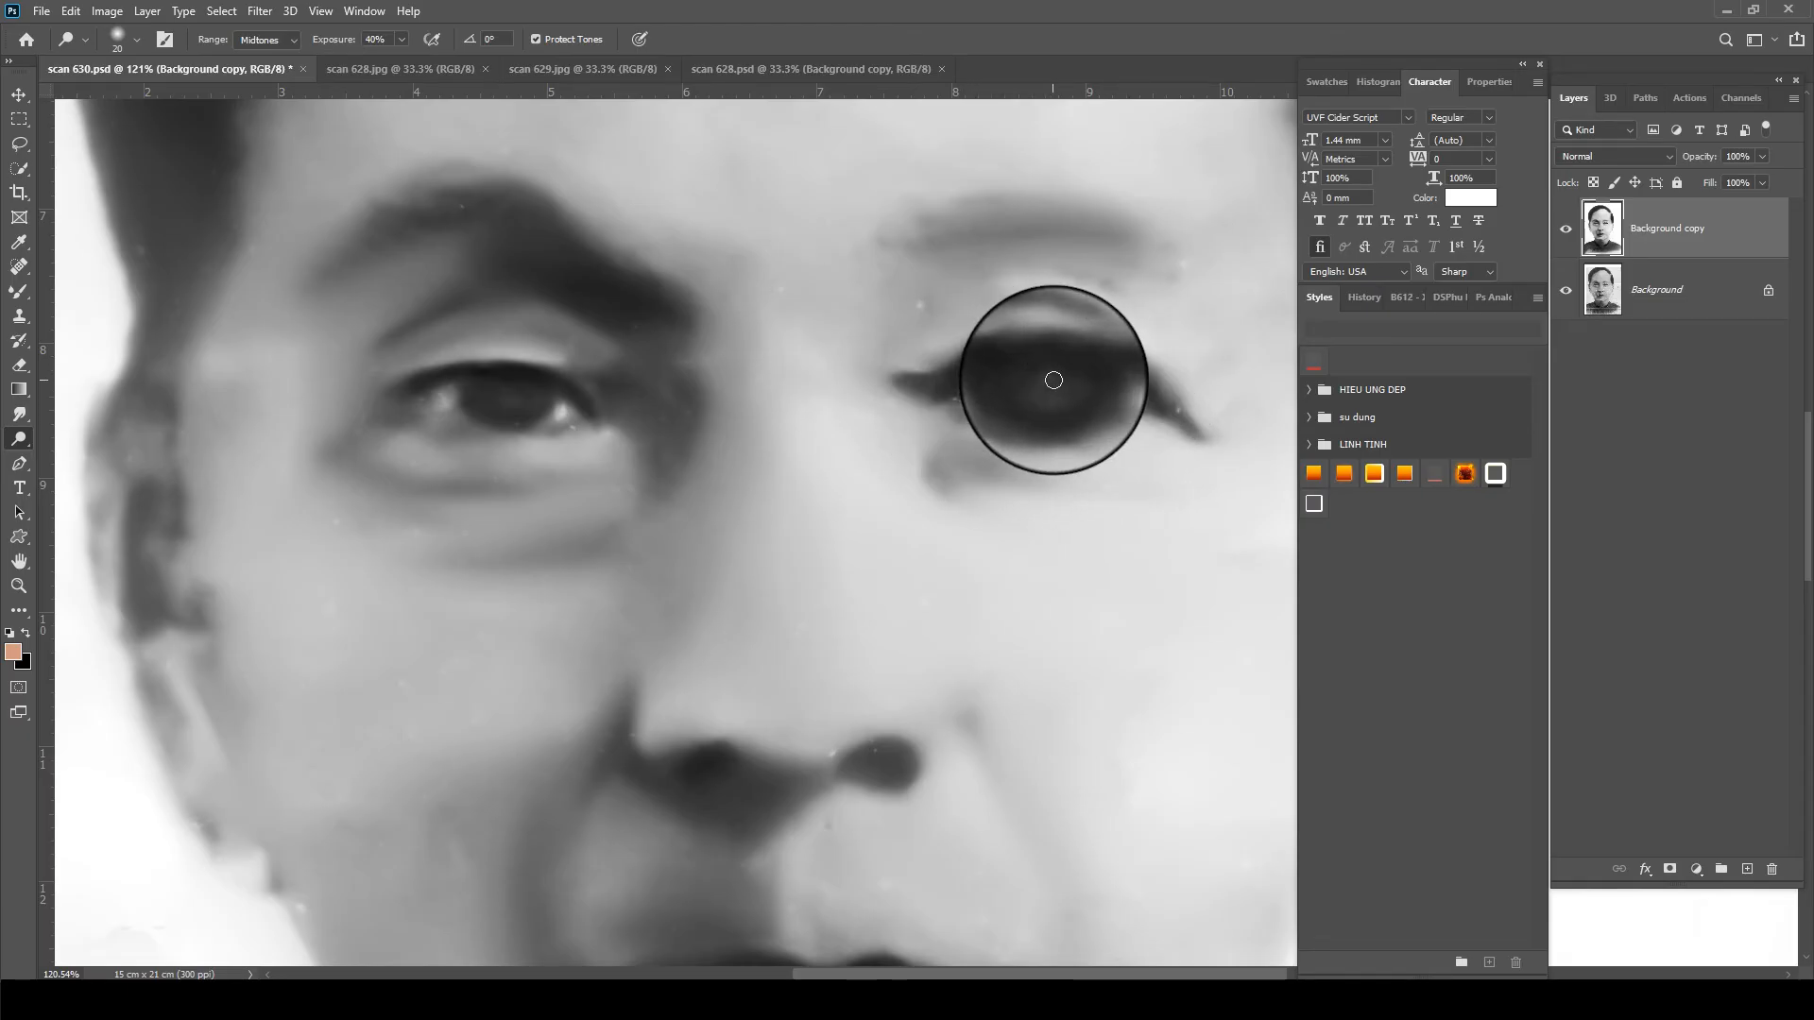
{"action": "mouse_move", "coordinate": [504, 412]}
{"action": "left_mouse_down"}
{"action": "mouse_move", "coordinate": [502, 389]}
{"action": "mouse_move", "coordinate": [577, 424]}
{"action": "mouse_move", "coordinate": [417, 417]}
{"action": "mouse_move", "coordinate": [435, 392]}
{"action": "left_mouse_up"}
{"action": "mouse_move", "coordinate": [918, 400]}
{"action": "left_mouse_down"}
{"action": "mouse_move", "coordinate": [963, 399]}
{"action": "mouse_move", "coordinate": [988, 372]}
{"action": "mouse_move", "coordinate": [965, 394]}
{"action": "mouse_move", "coordinate": [1006, 414]}
{"action": "left_mouse_up"}
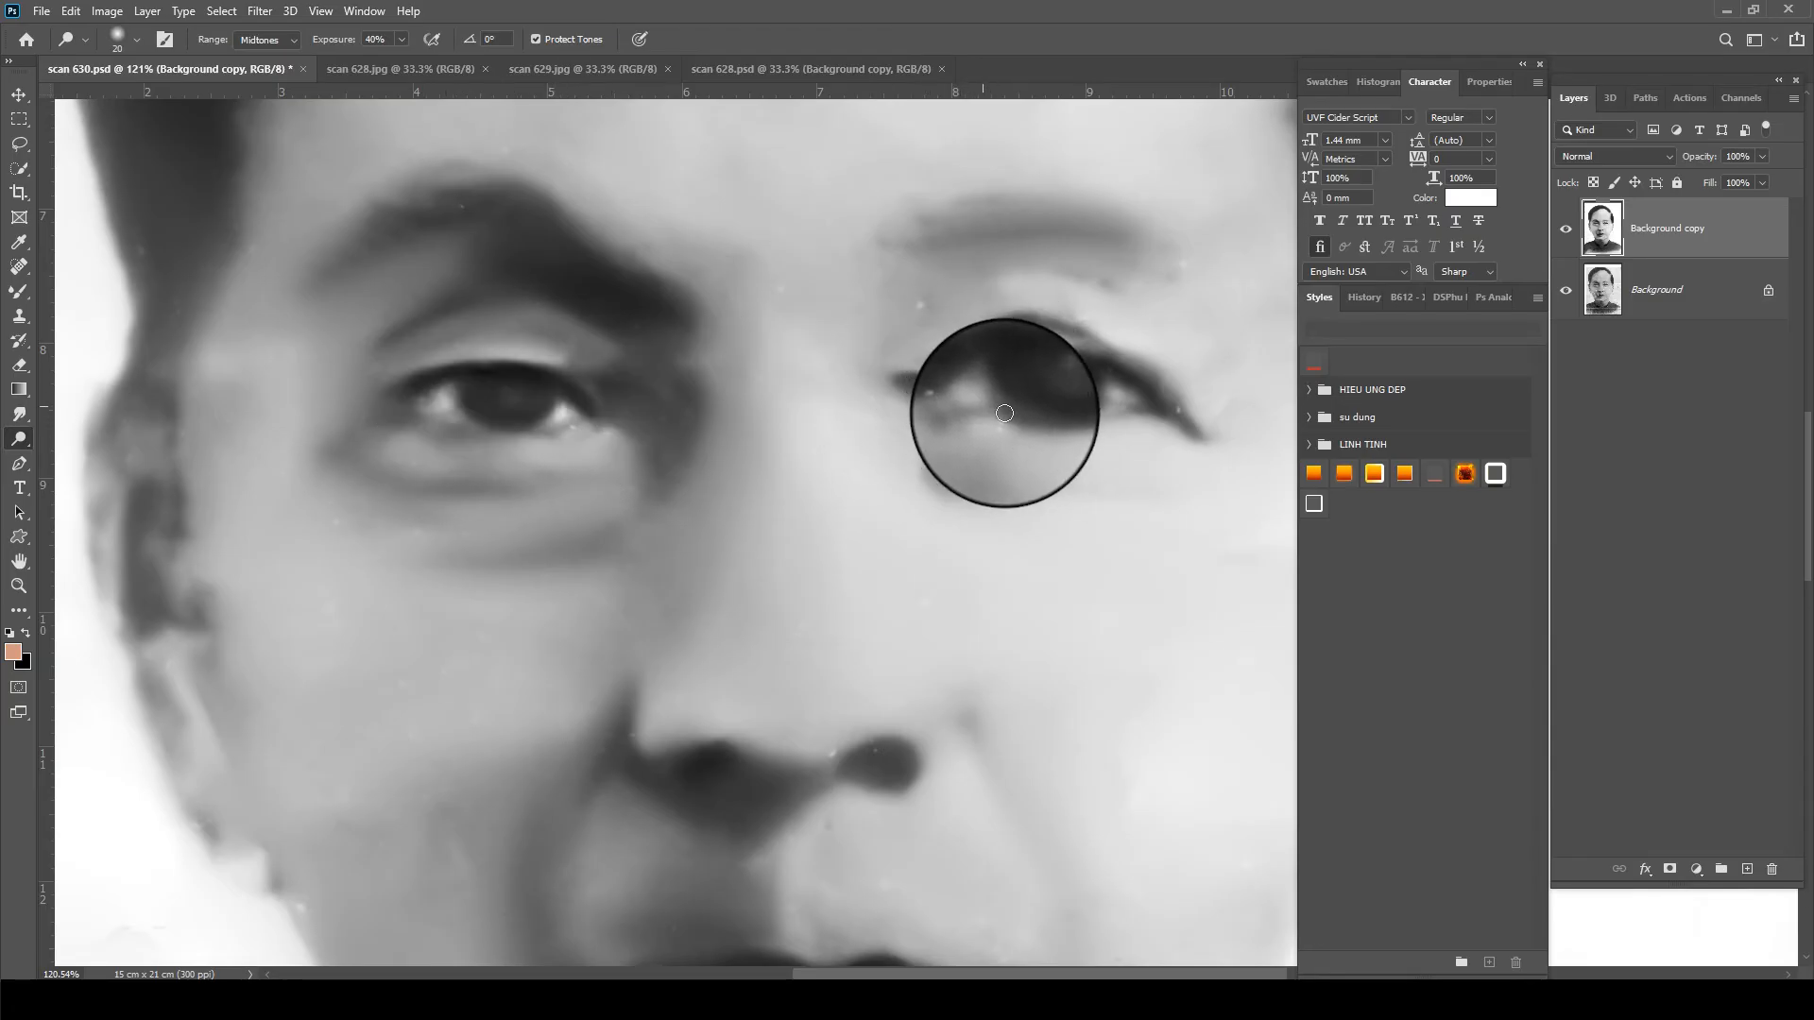
- Darken the right-hand nostril with the Burn tool on Midtones at 37% exposure
{"action": "scroll", "coordinate": [898, 404], "scroll_direction": "down", "scroll_amount": 4}
{"action": "scroll", "coordinate": [851, 473], "scroll_direction": "down", "scroll_amount": 2}
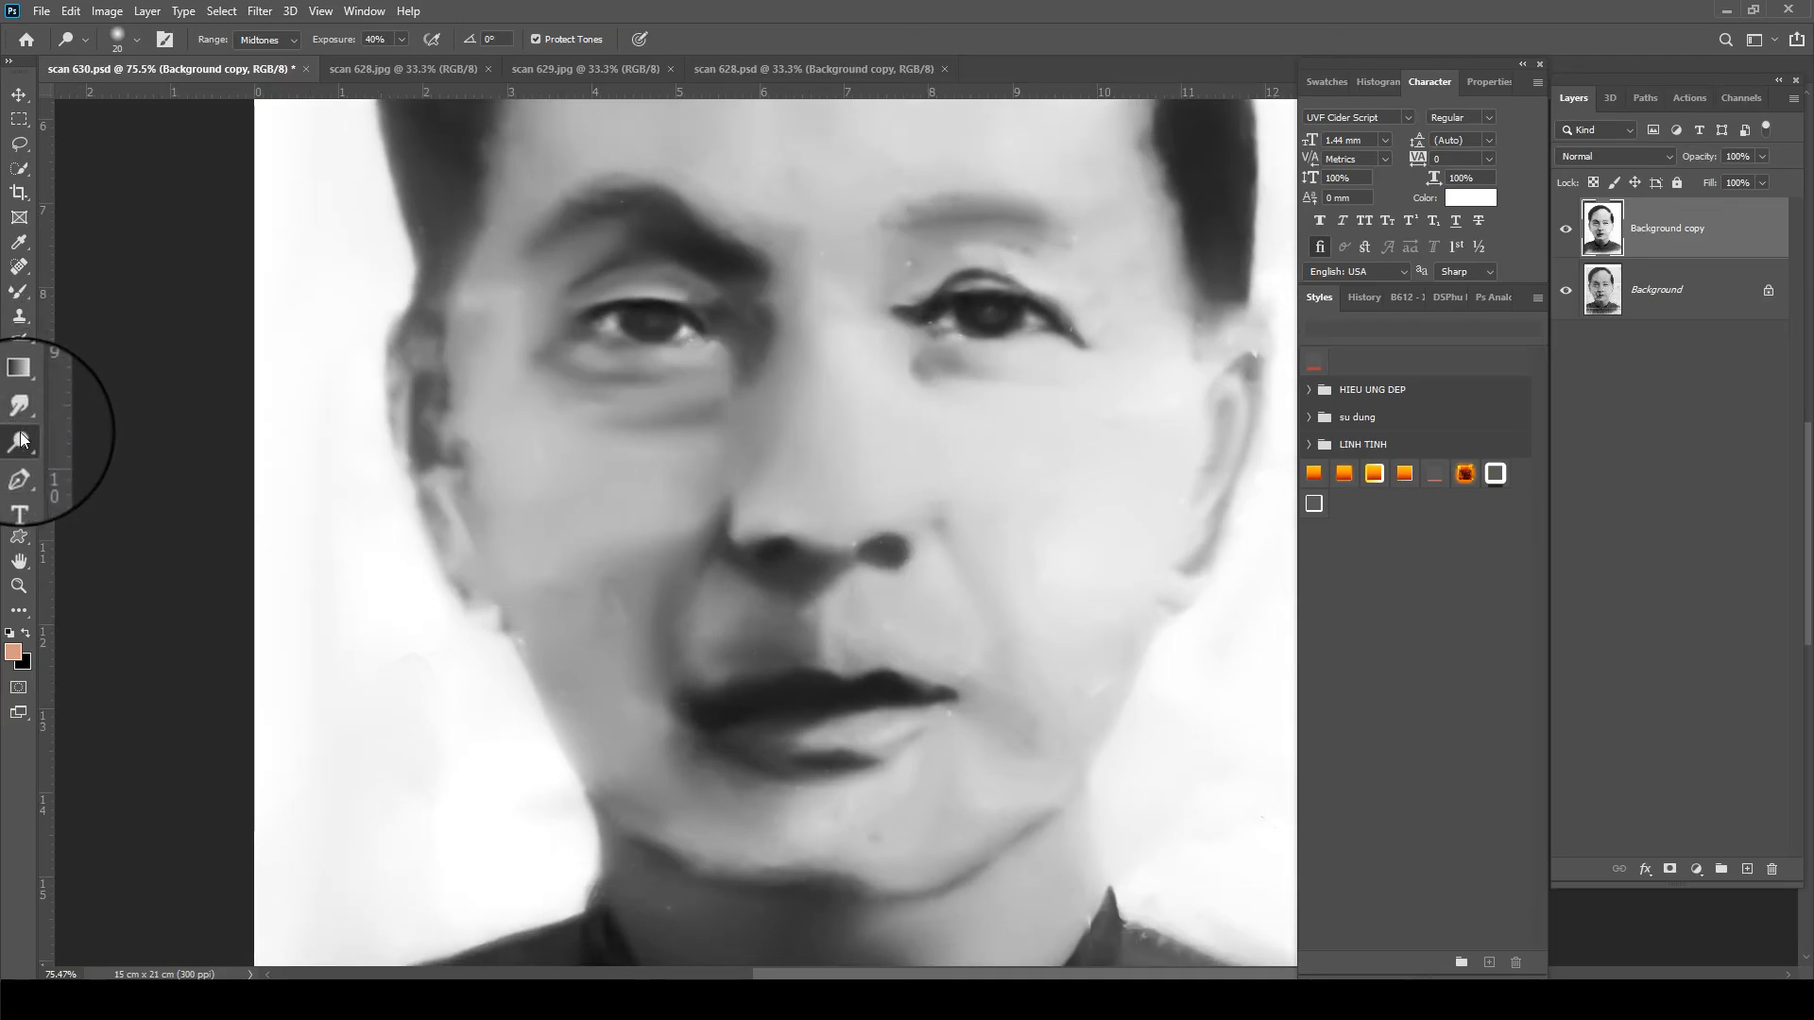
{"action": "left_click", "coordinate": [70, 454]}
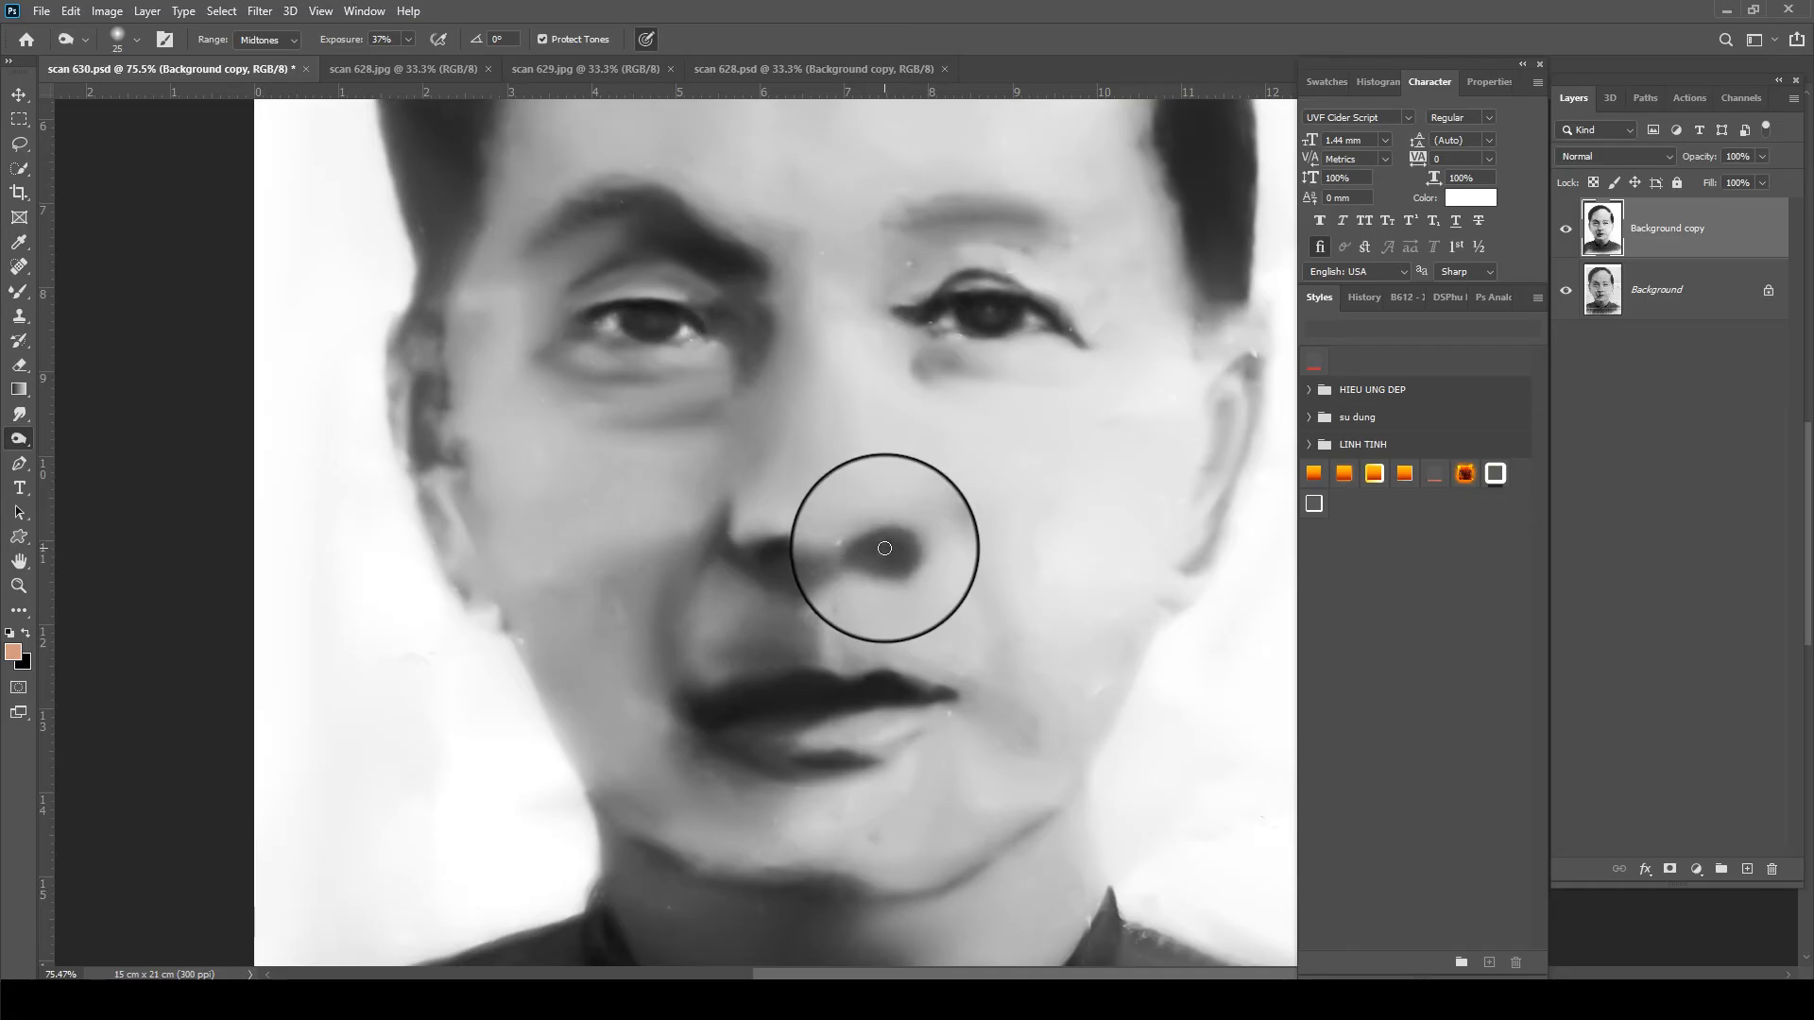
{"action": "mouse_move", "coordinate": [881, 553]}
{"action": "left_mouse_down"}
{"action": "mouse_move", "coordinate": [749, 562]}
{"action": "mouse_move", "coordinate": [725, 518]}
{"action": "mouse_move", "coordinate": [740, 486]}
{"action": "mouse_move", "coordinate": [741, 536]}
{"action": "mouse_move", "coordinate": [800, 564]}
{"action": "mouse_move", "coordinate": [885, 553]}
{"action": "left_mouse_up"}
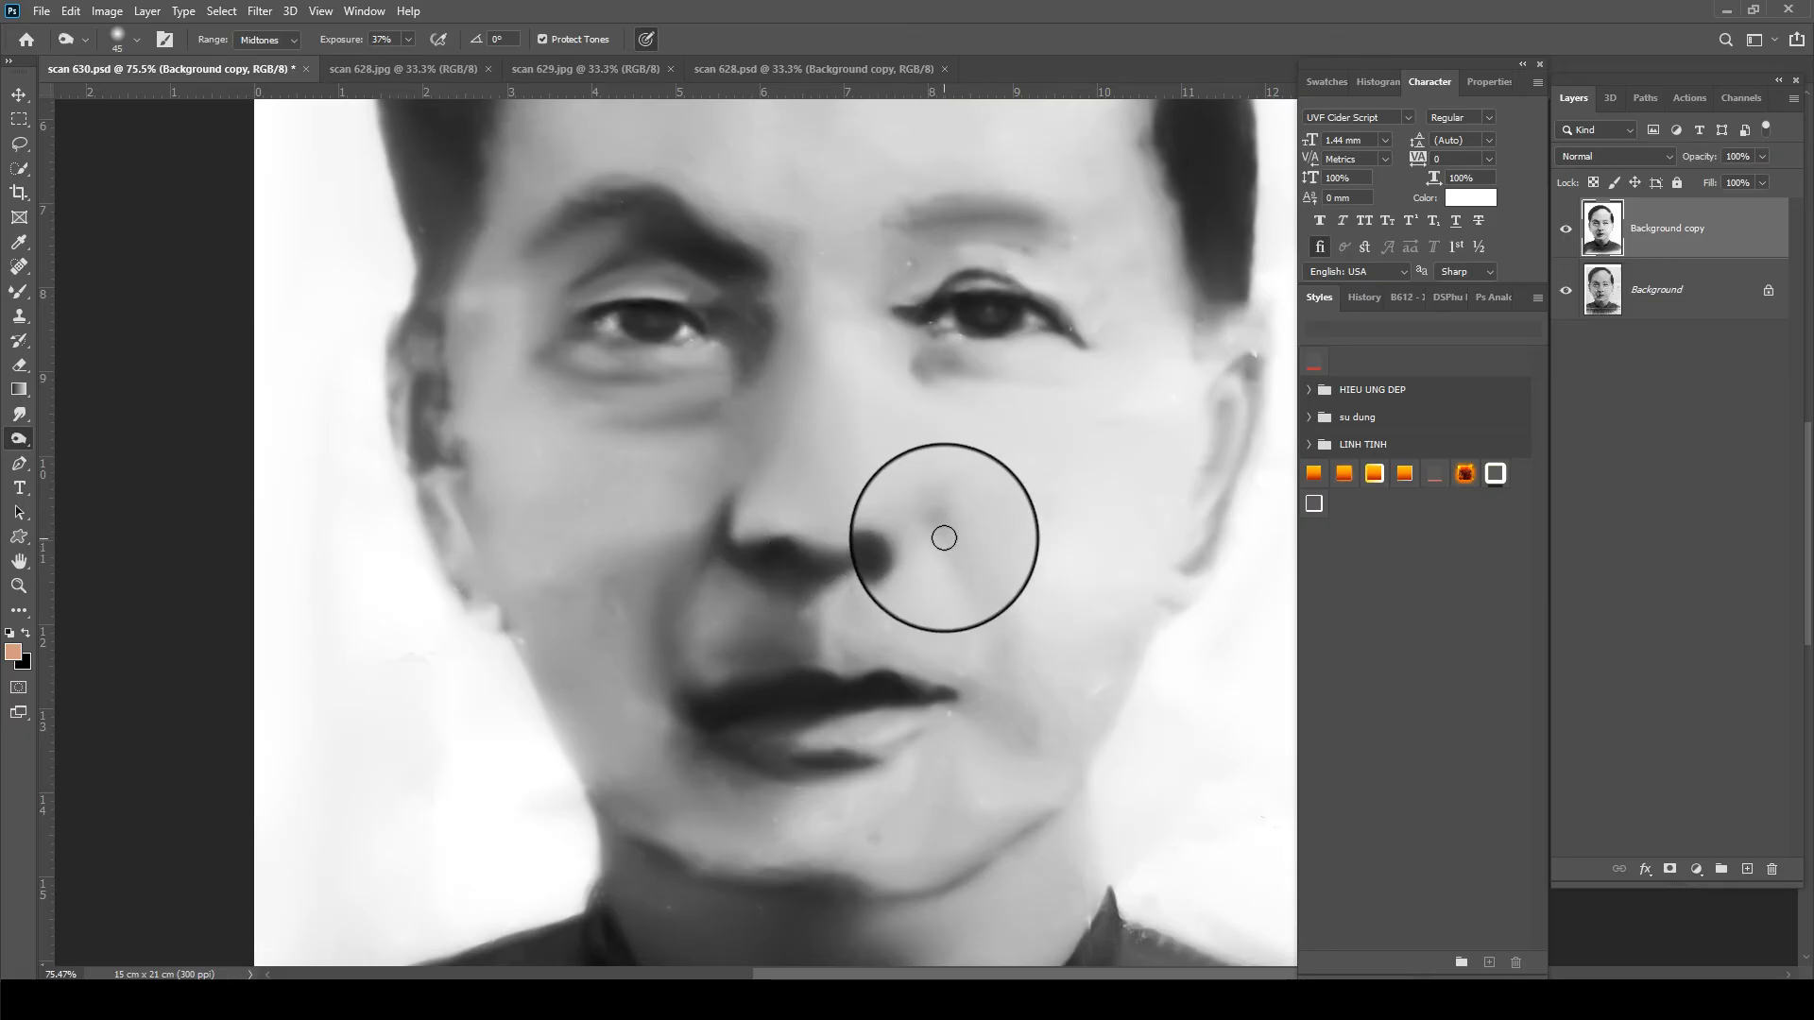